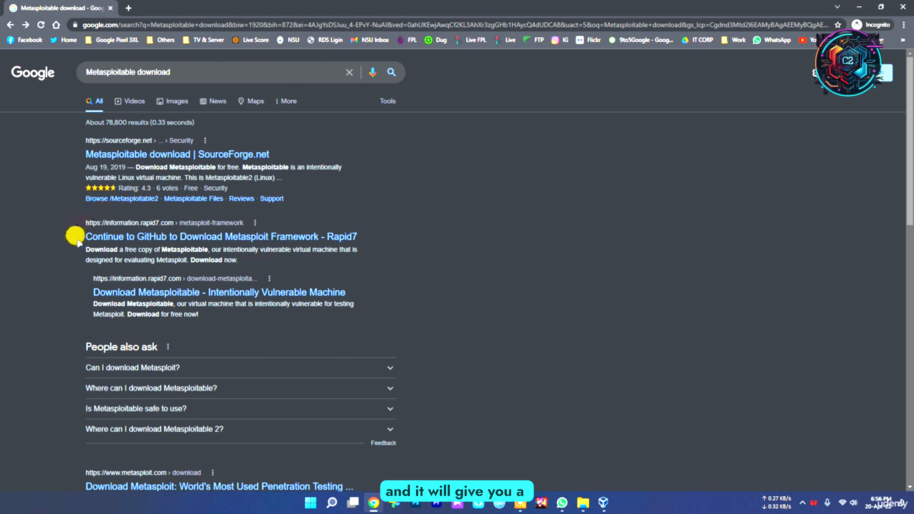
# Step: Open the Rapid7 search result "Download Metasploitable - Intentionally Vulnerable Machine" and look over its heading and download form
pyautogui.scroll(-5, 245, 325)
pyautogui.scroll(5, 219, 316)
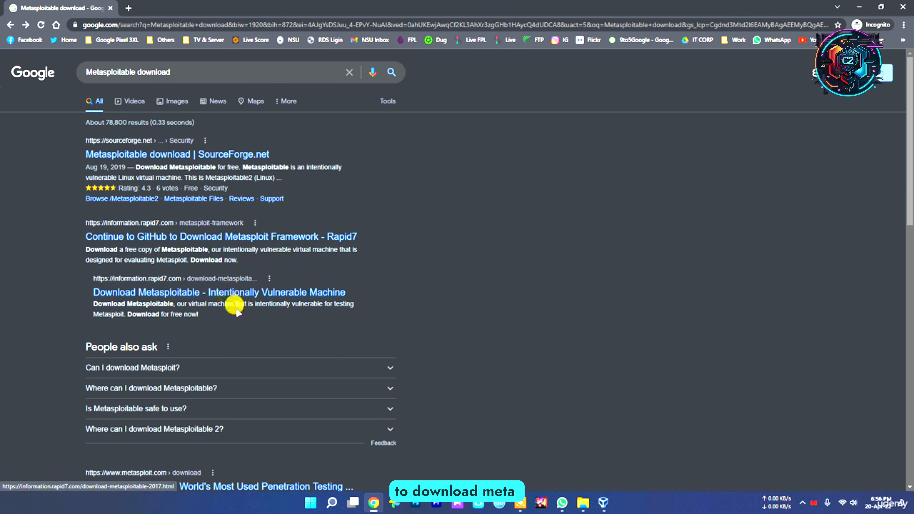
pyautogui.click(203, 294)
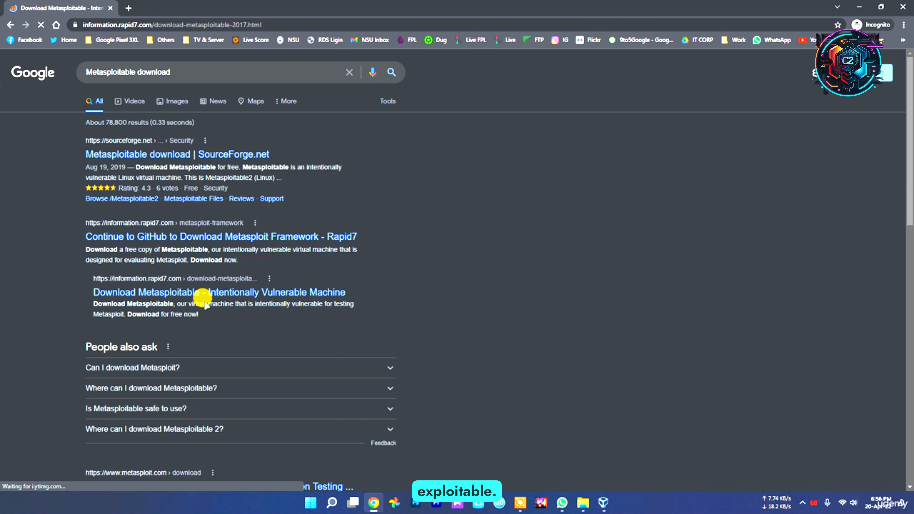
pyautogui.scroll(-5, 230, 295)
pyautogui.scroll(-6, 240, 298)
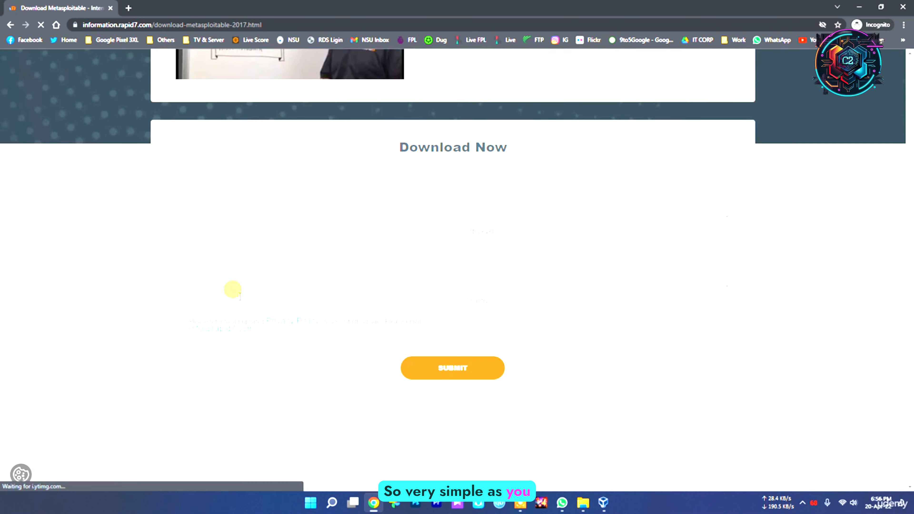
pyautogui.scroll(10, 233, 290)
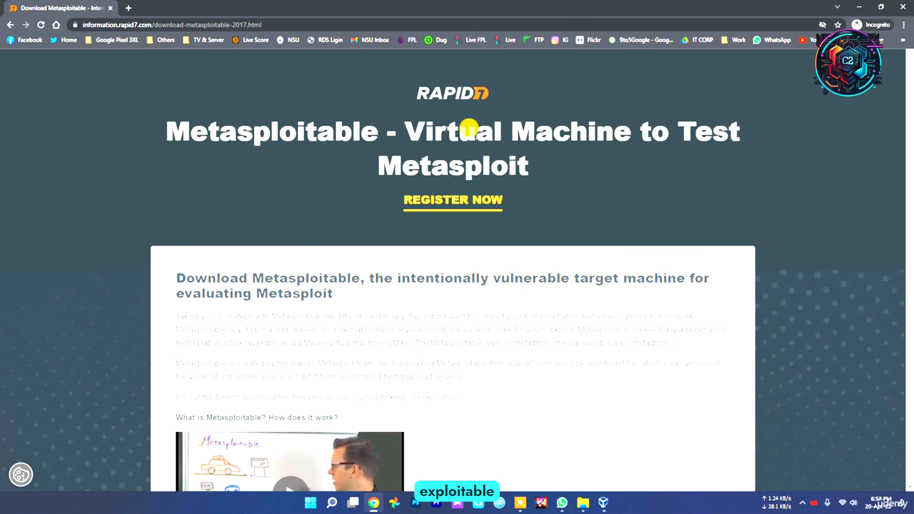
pyautogui.moveTo(400, 128); pyautogui.dragTo(552, 164)
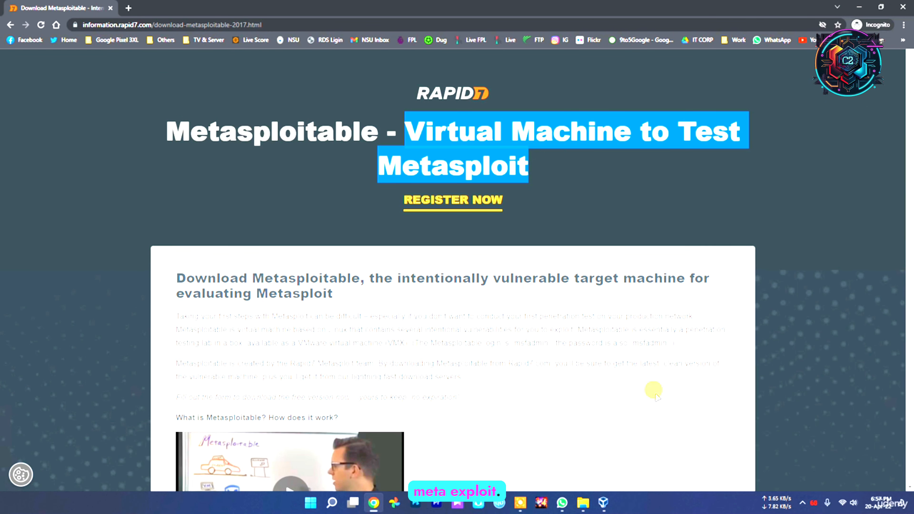
pyautogui.click(652, 389)
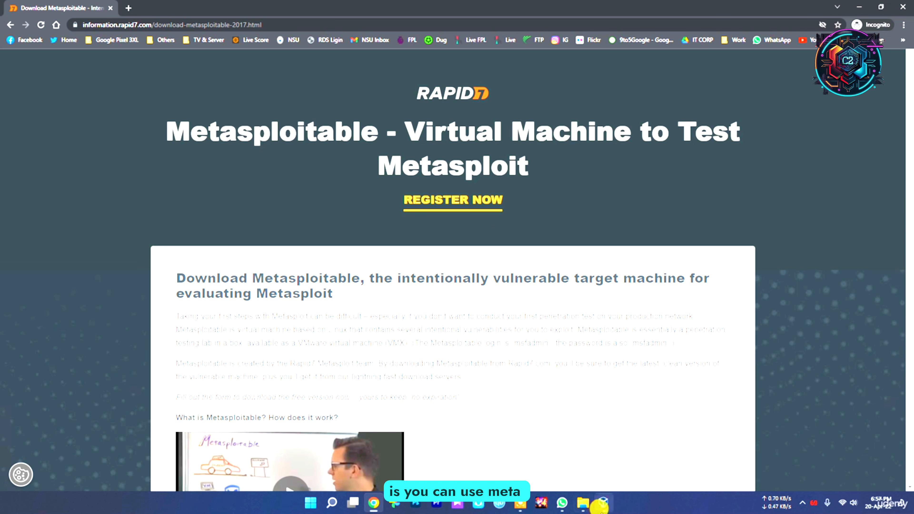
# Step: Switch to VirtualBox to view the Kali Linux machine's details and the Tools page, and return to the browser
pyautogui.click(603, 503)
pyautogui.click(72, 60)
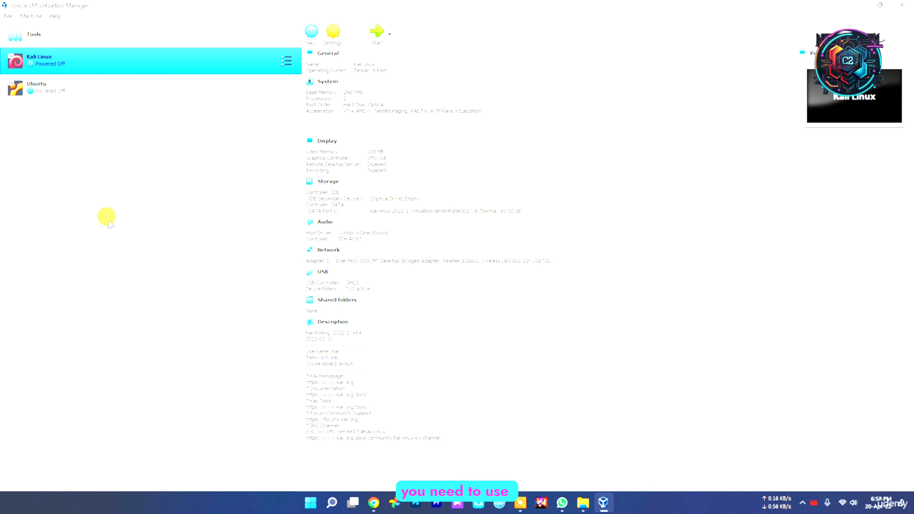
pyautogui.click(68, 34)
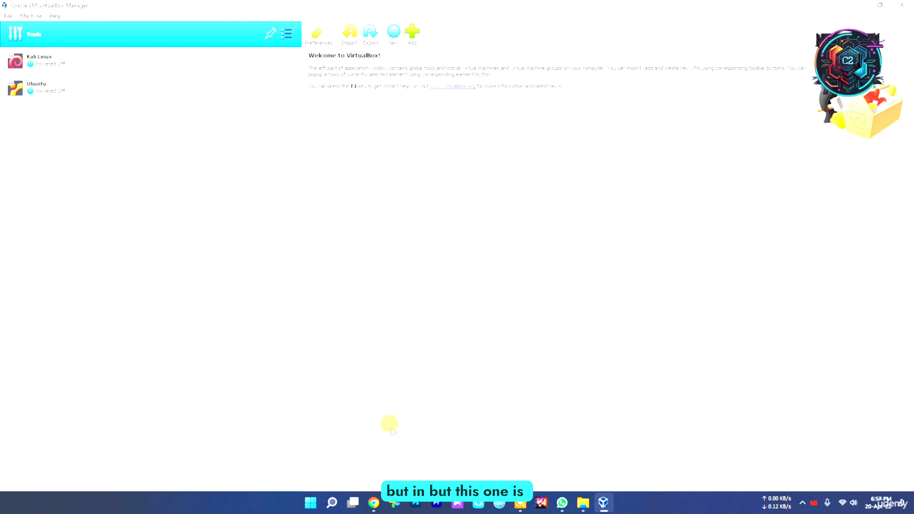
pyautogui.click(374, 505)
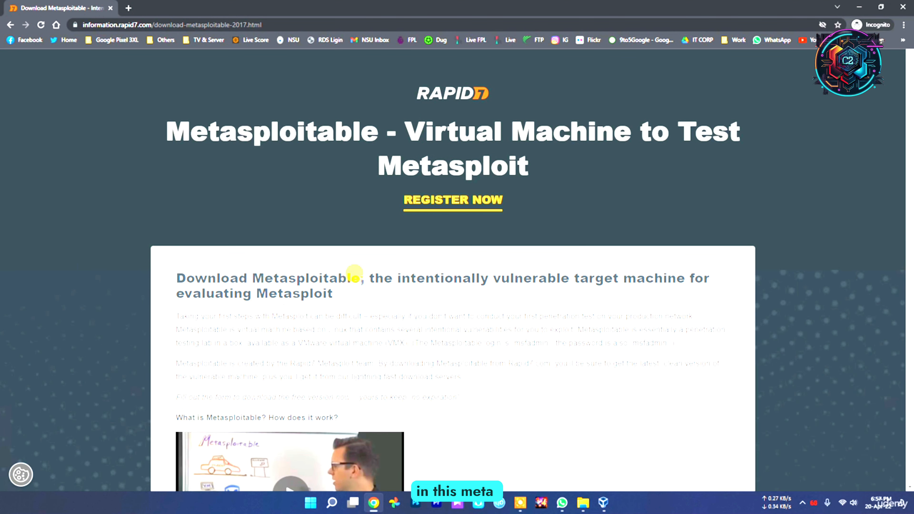
pyautogui.moveTo(354, 275); pyautogui.dragTo(249, 263)
pyautogui.click(440, 278)
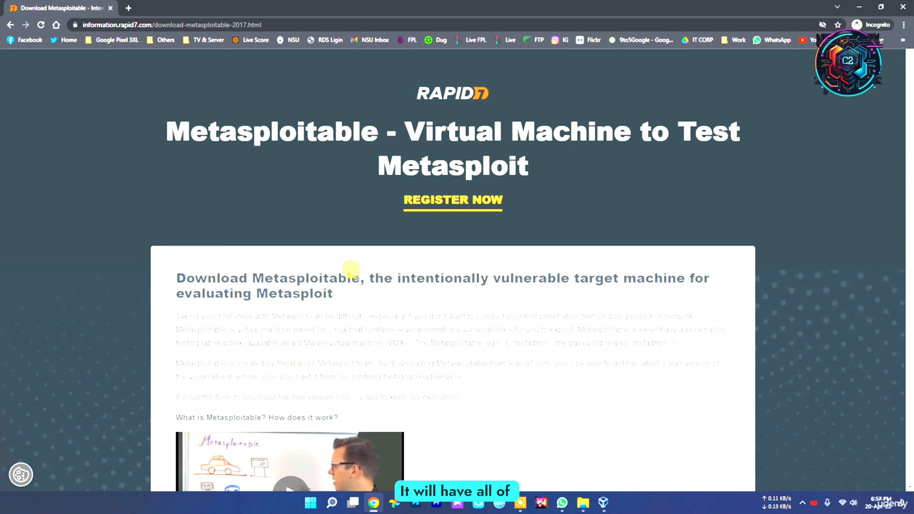
pyautogui.moveTo(356, 273); pyautogui.dragTo(245, 274)
pyautogui.click(518, 358)
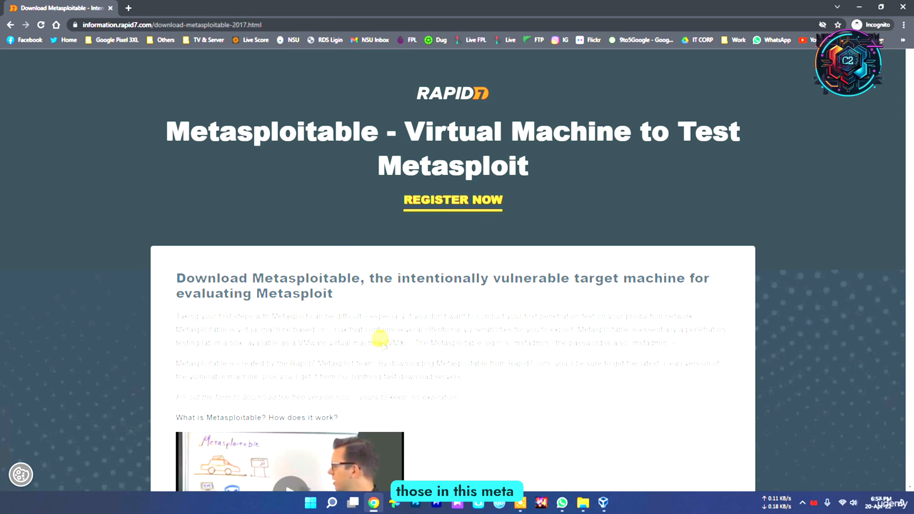
# Step: Fill the Download Now form's first name, last name and job title with random text and choose a job level
pyautogui.scroll(-5, 511, 383)
pyautogui.scroll(-5, 513, 385)
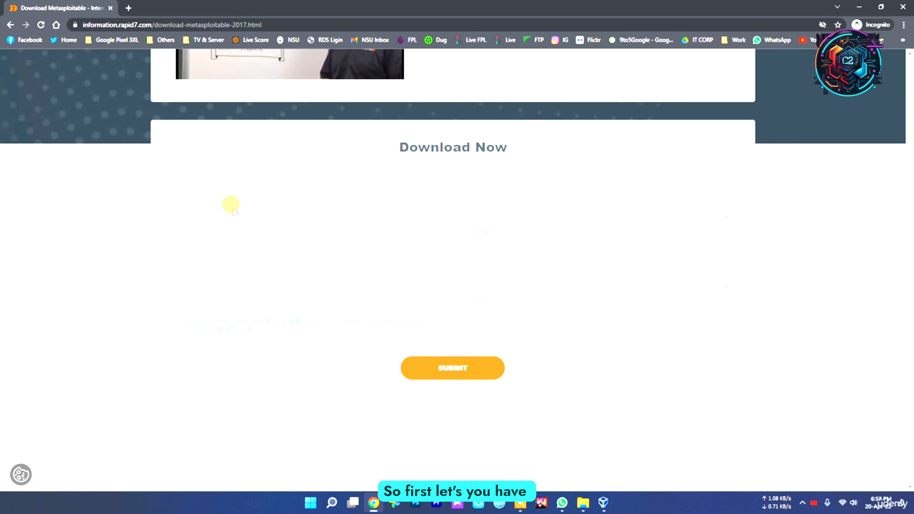
pyautogui.click(220, 194)
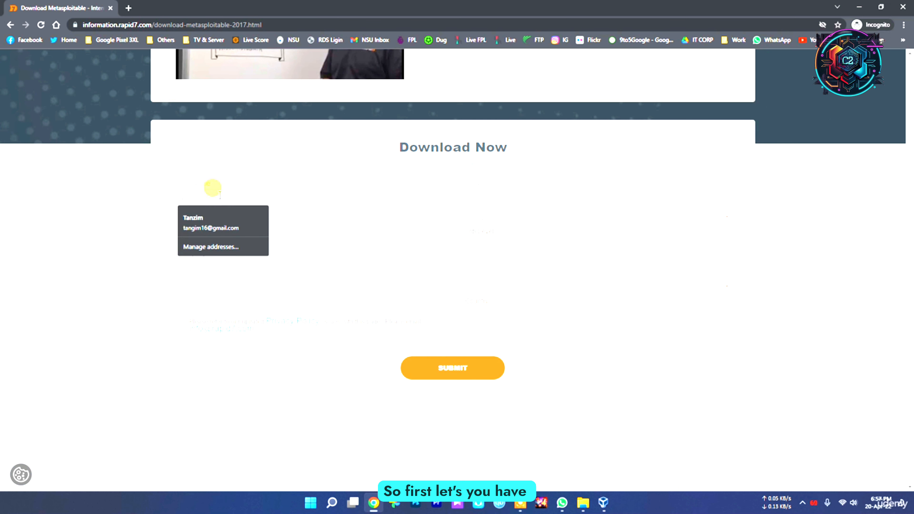
pyautogui.click(273, 189)
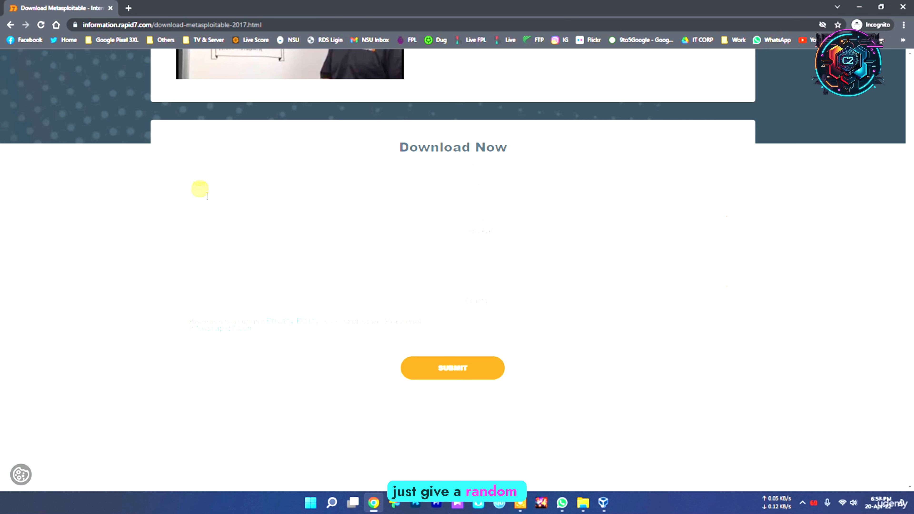
pyautogui.click(208, 196)
pyautogui.write('retgfghfgh')
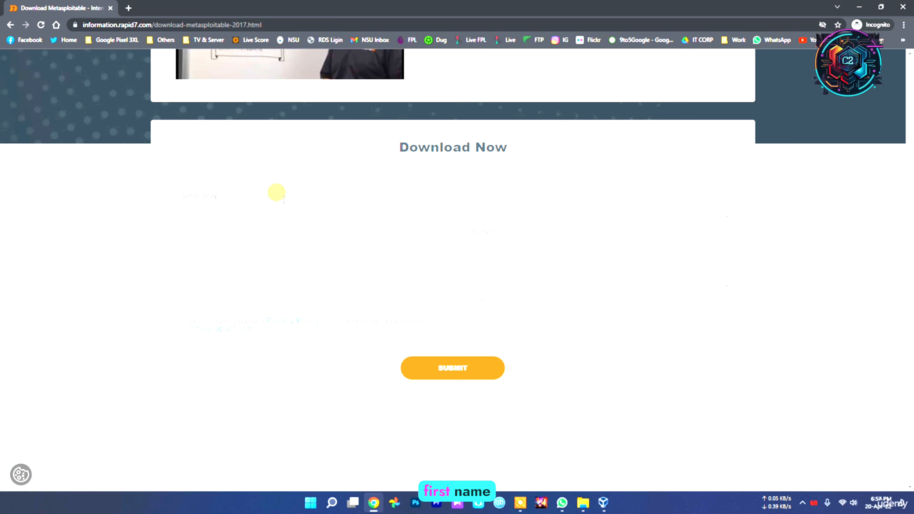
pyautogui.click(514, 194)
pyautogui.write('fghj')
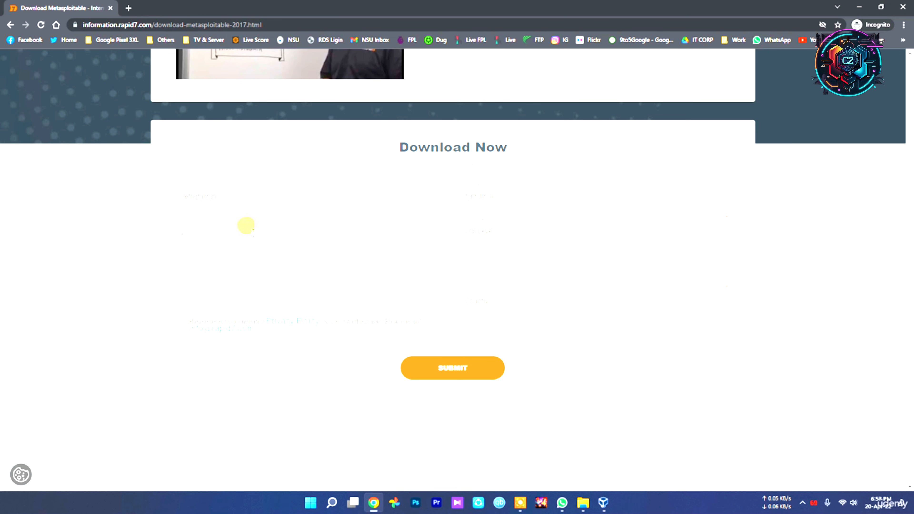
pyautogui.write('asdsdsd')
pyautogui.click(516, 236)
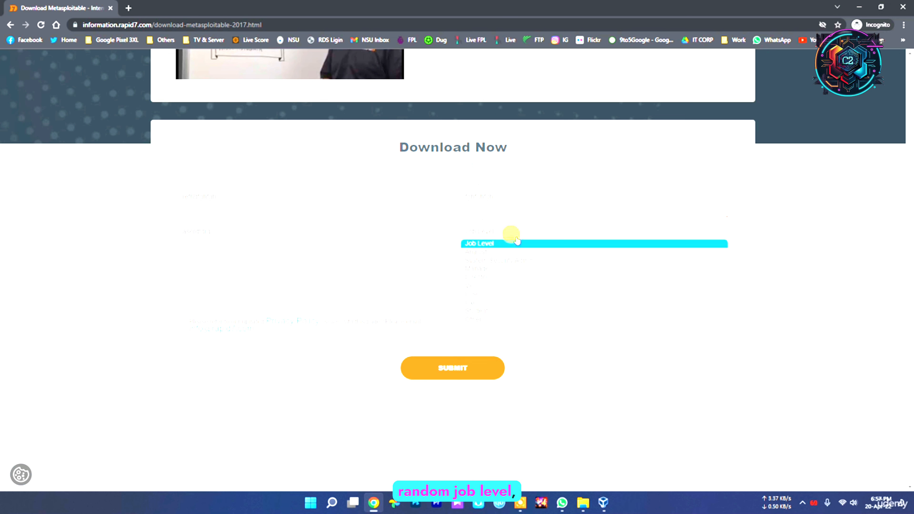
pyautogui.click(516, 309)
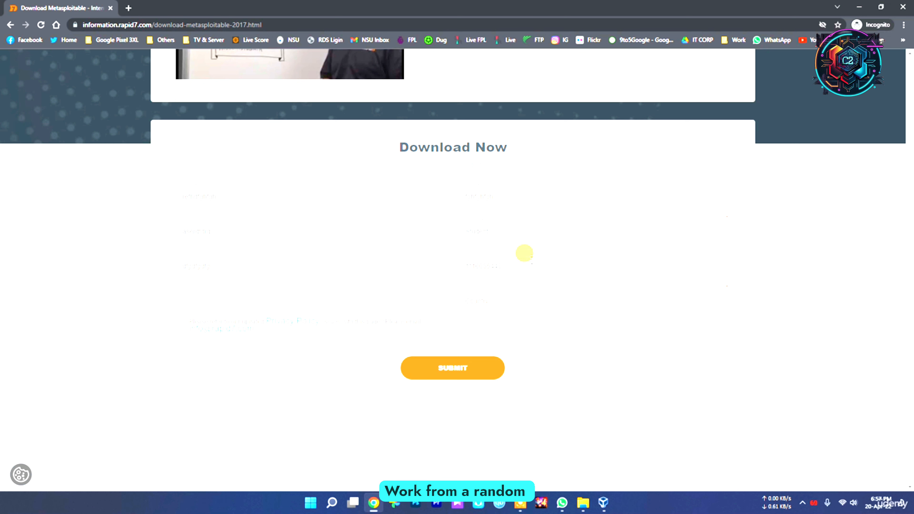
# Step: Fill in the work e-mail and country fields and submit the download form
pyautogui.click(265, 296)
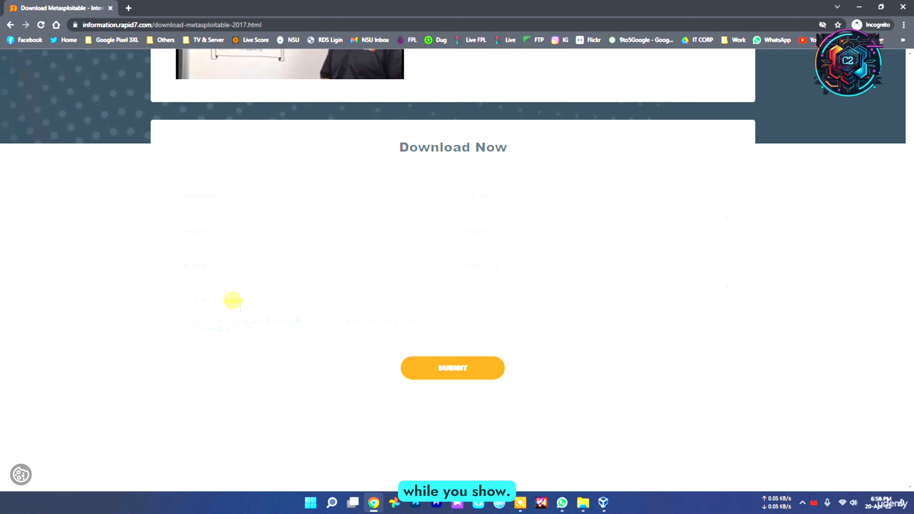
pyautogui.click(541, 306)
pyautogui.click(526, 319)
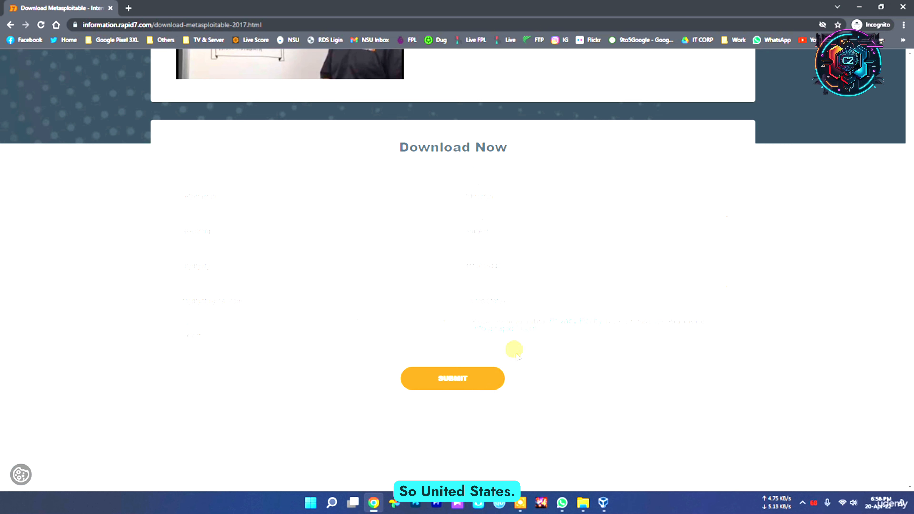
pyautogui.click(495, 301)
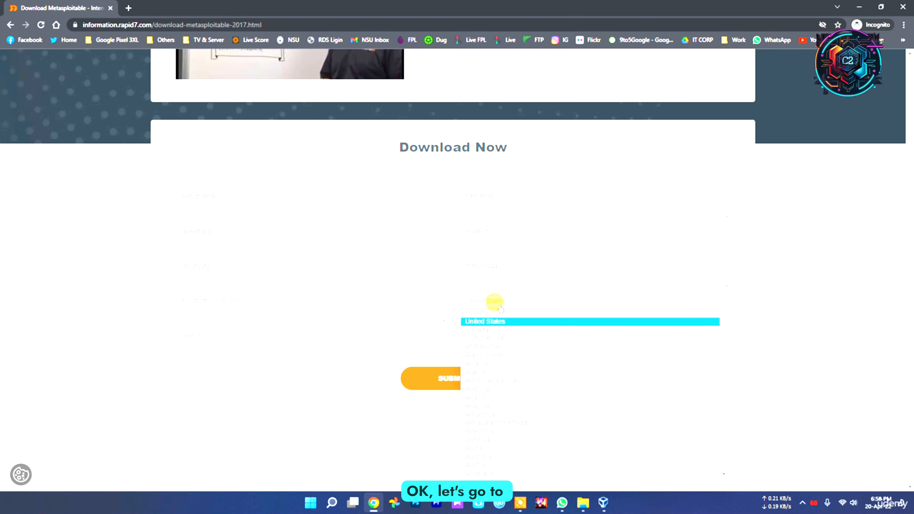
pyautogui.click(510, 473)
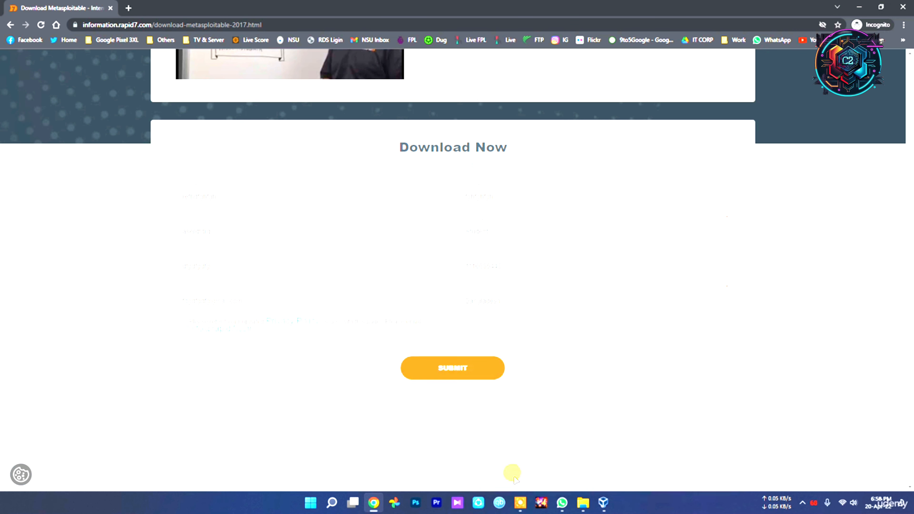
pyautogui.click(445, 374)
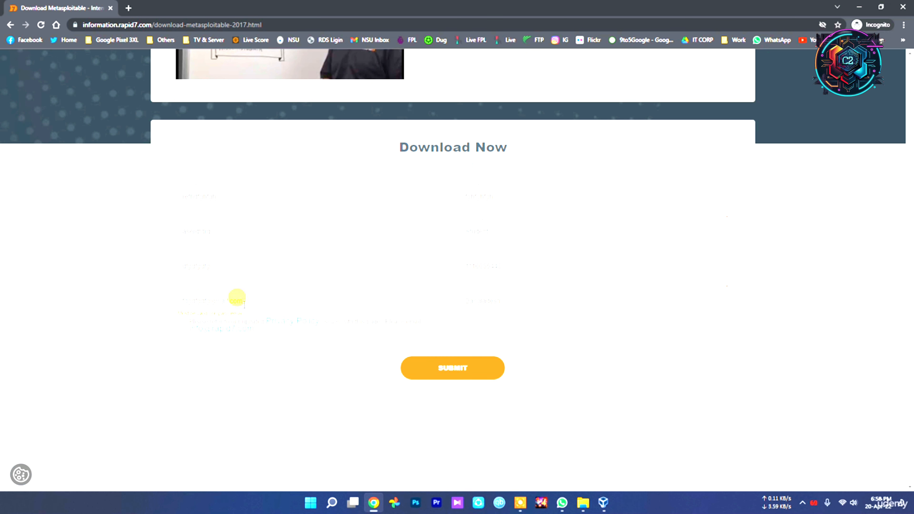
# Step: Try to submit the form with a different domain in place of gmail.com in the work e-mail
pyautogui.moveTo(241, 298); pyautogui.dragTo(215, 300)
pyautogui.click(253, 293)
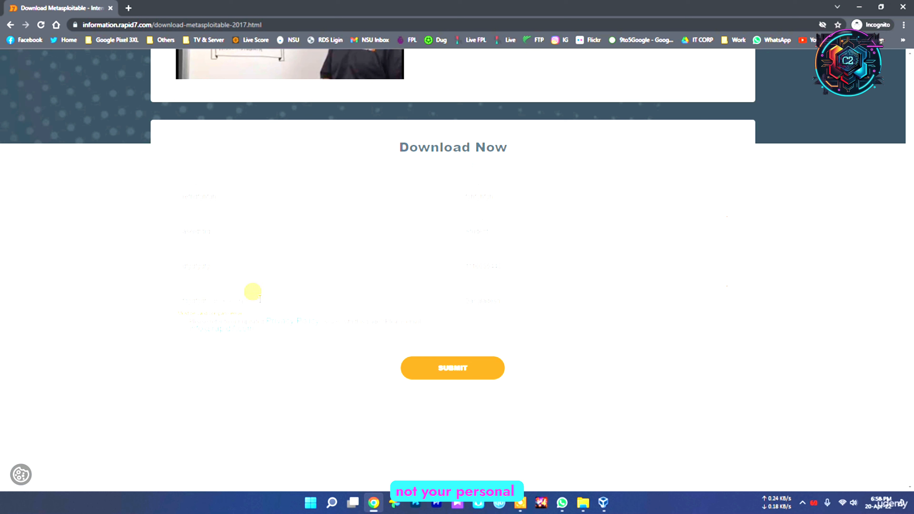
pyautogui.moveTo(254, 300); pyautogui.dragTo(212, 300)
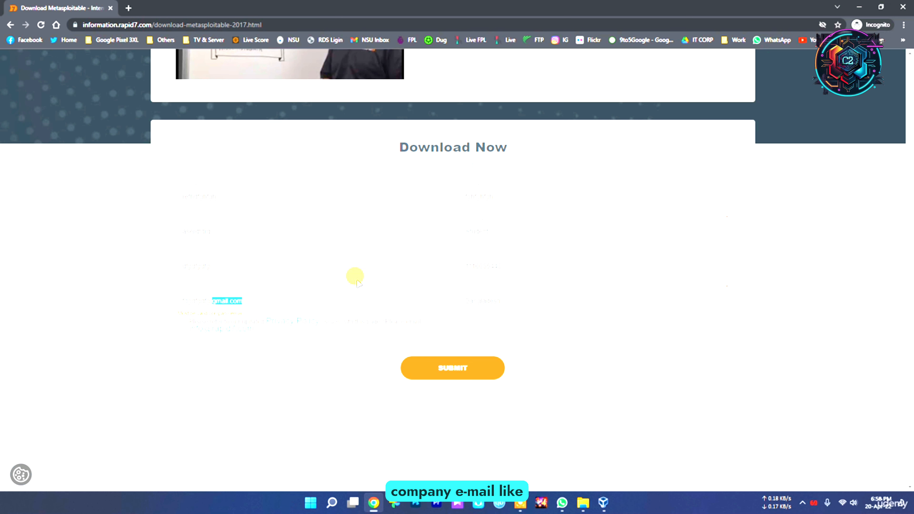
pyautogui.press('BackSpace')
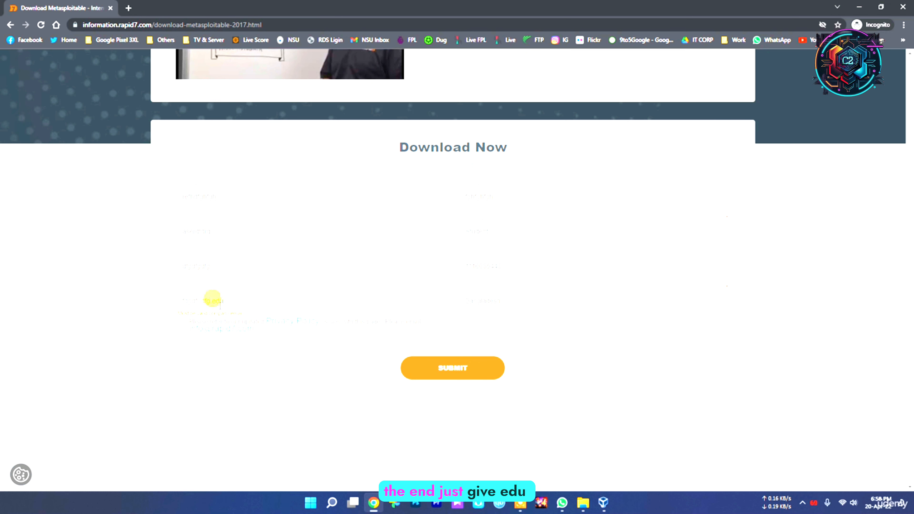
pyautogui.click(422, 367)
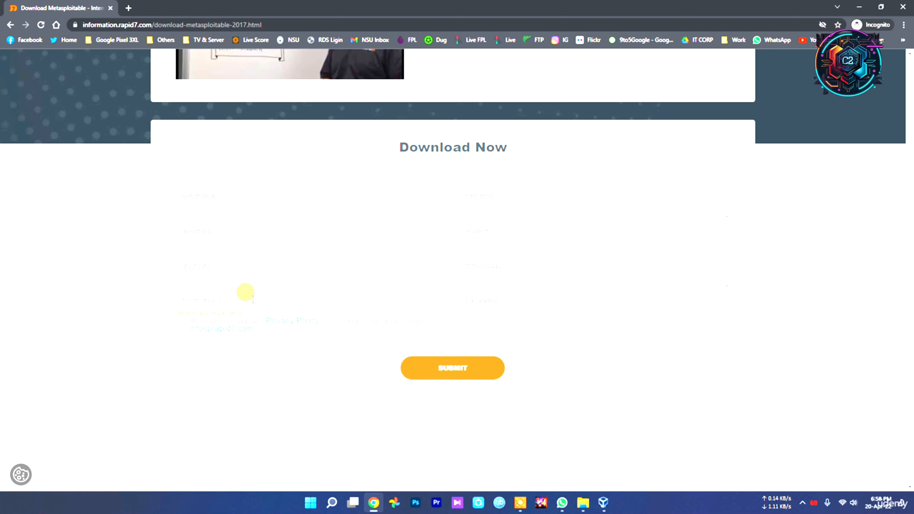
pyautogui.click(445, 366)
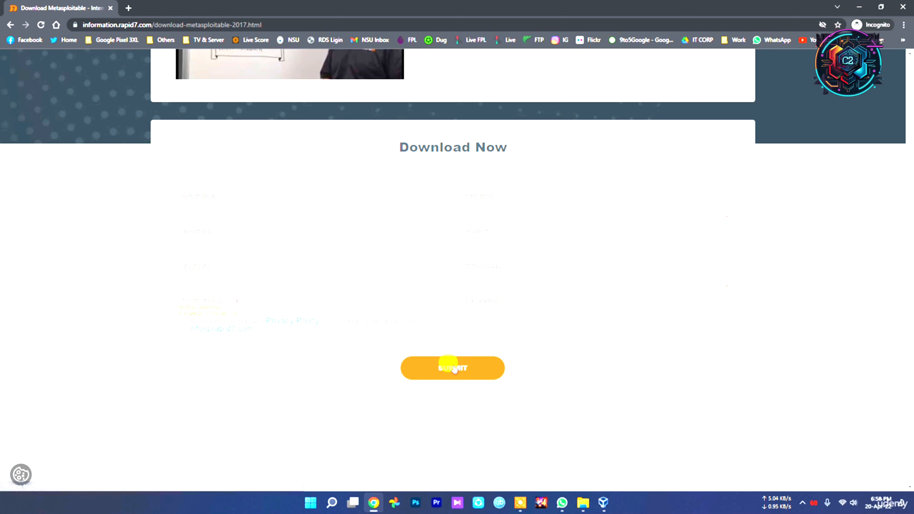
# Step: Replace the entire work e-mail with a company e-mail address and submit the form
pyautogui.moveTo(234, 298); pyautogui.dragTo(128, 302)
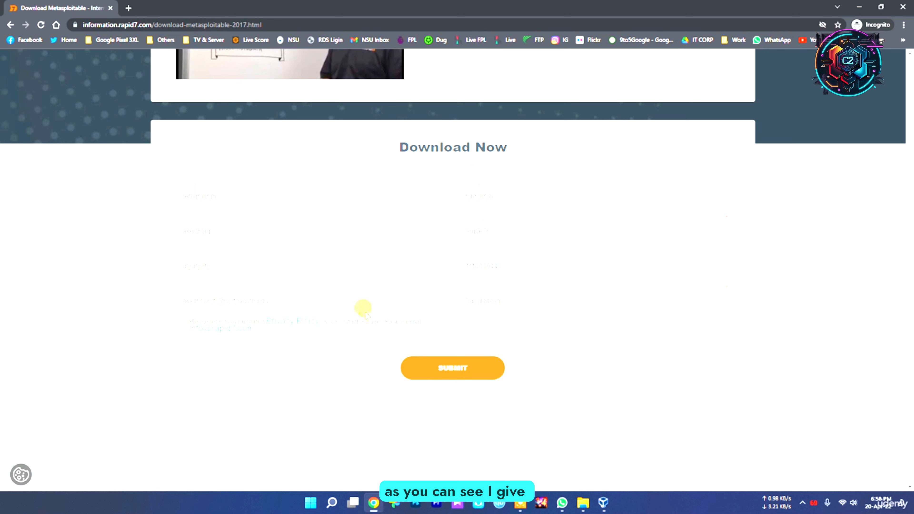
pyautogui.press('Return')
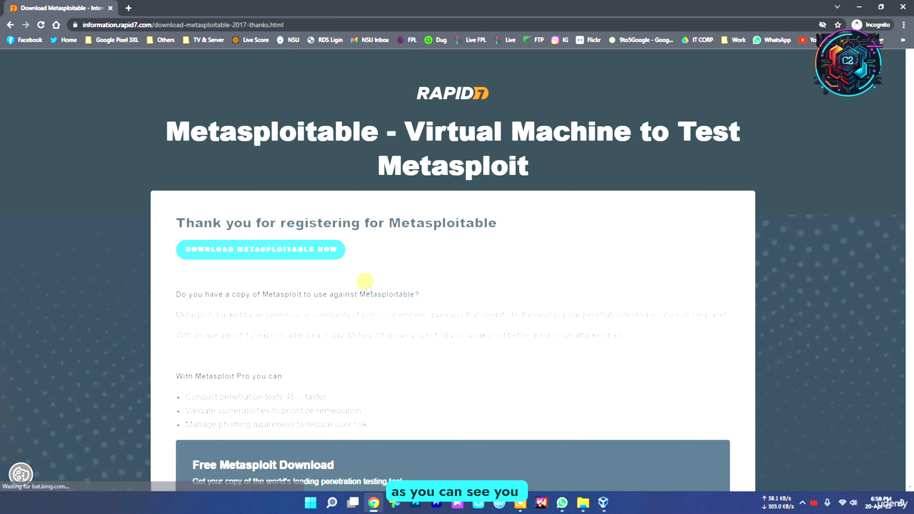
# Step: Save the Metasploitable download link as metasploitable-linux-2.0.0 in the Project folder and keep the flagged file
pyautogui.click(282, 250)
pyautogui.rightClick(283, 251)
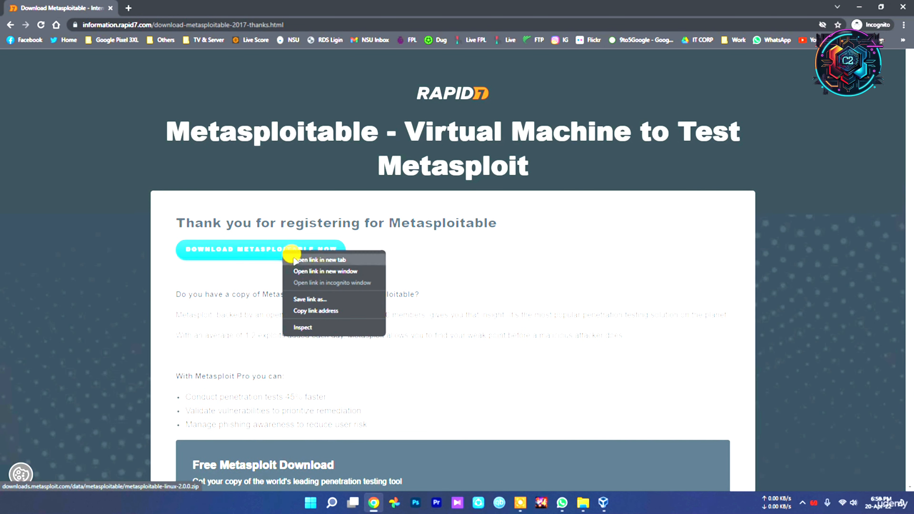
pyautogui.click(333, 299)
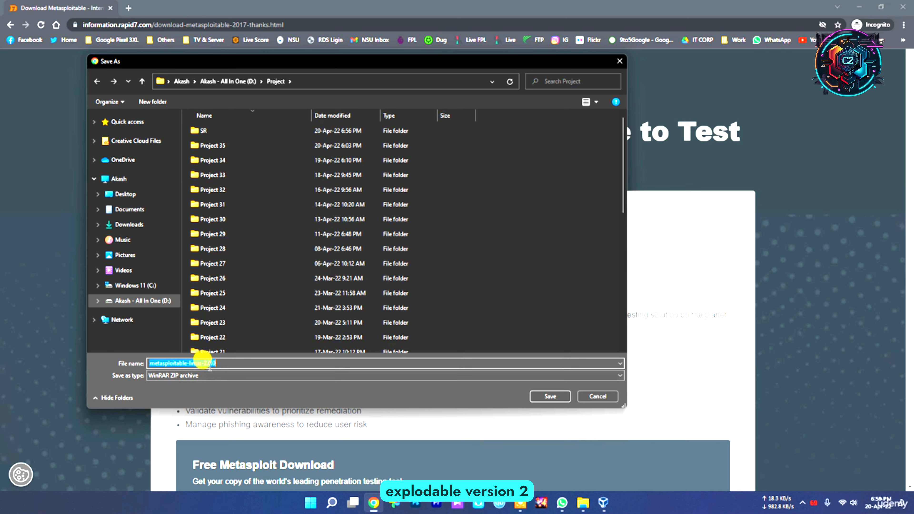
pyautogui.click(522, 195)
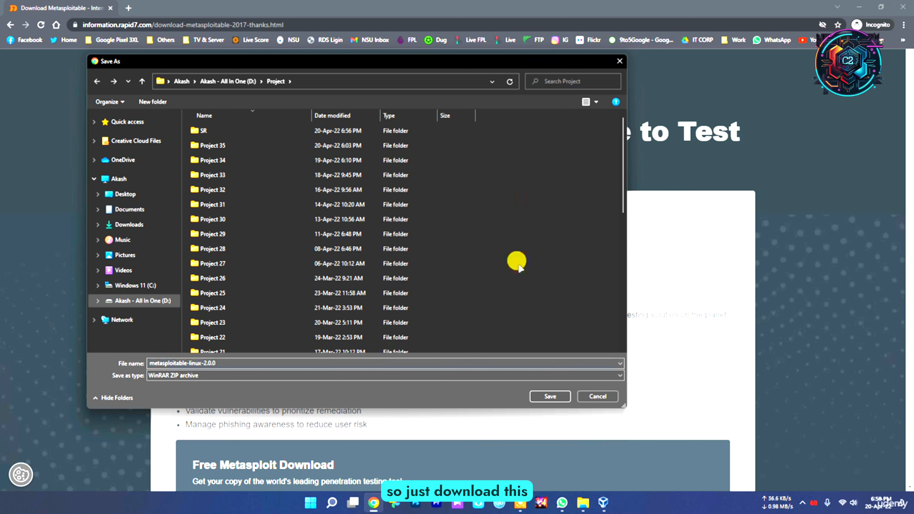
pyautogui.click(558, 396)
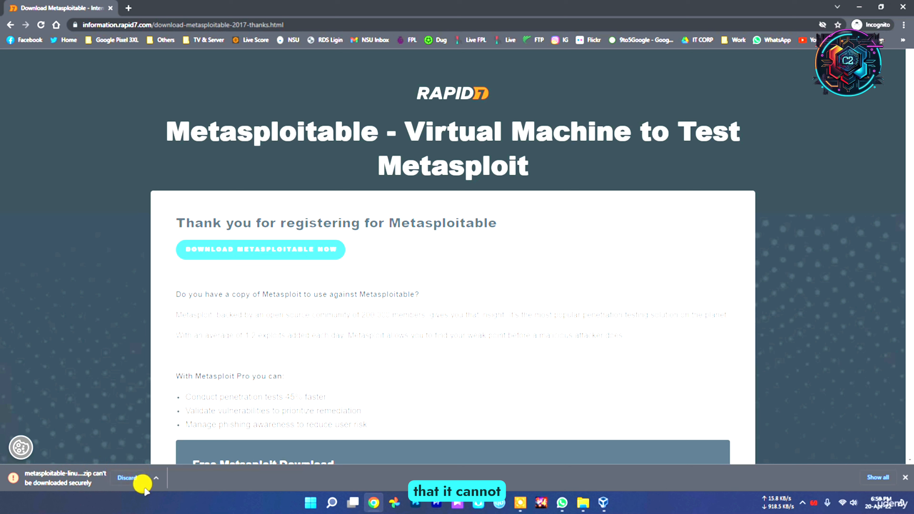
pyautogui.click(149, 476)
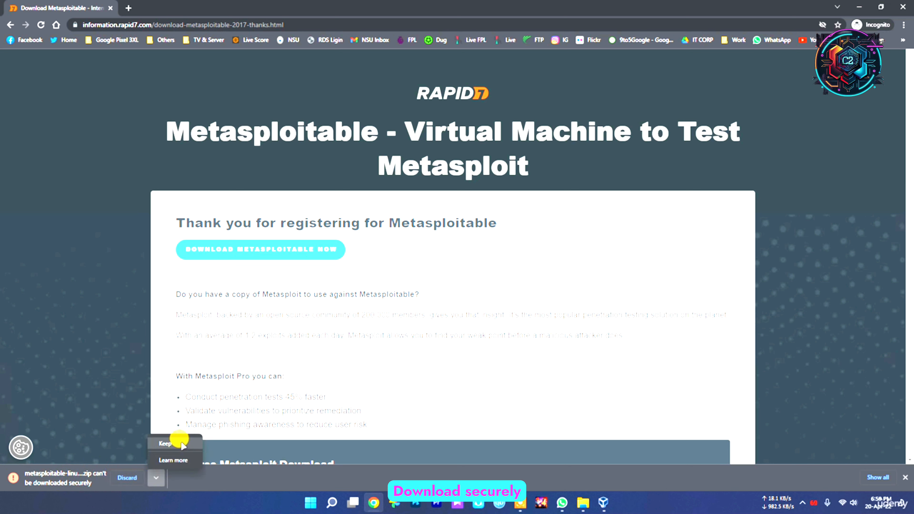
pyautogui.click(175, 441)
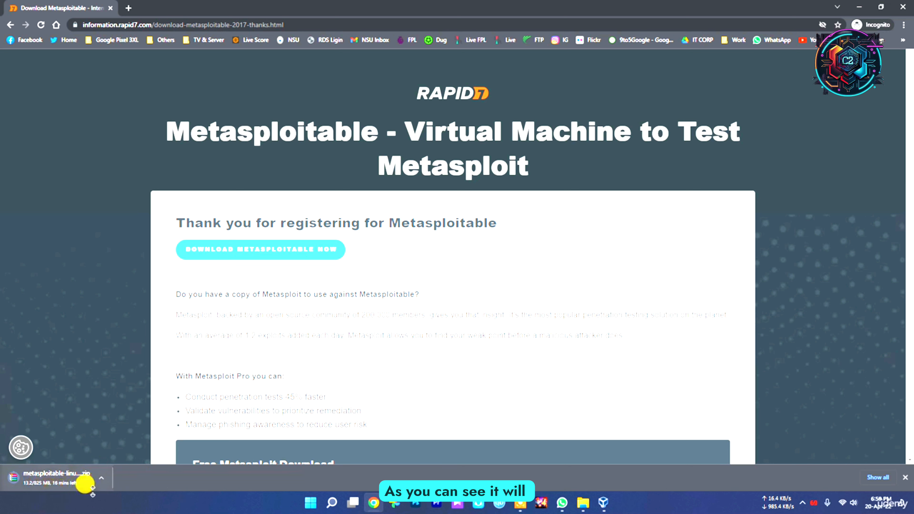
# Step: Cancel the running download of the Metasploitable archive
pyautogui.click(101, 478)
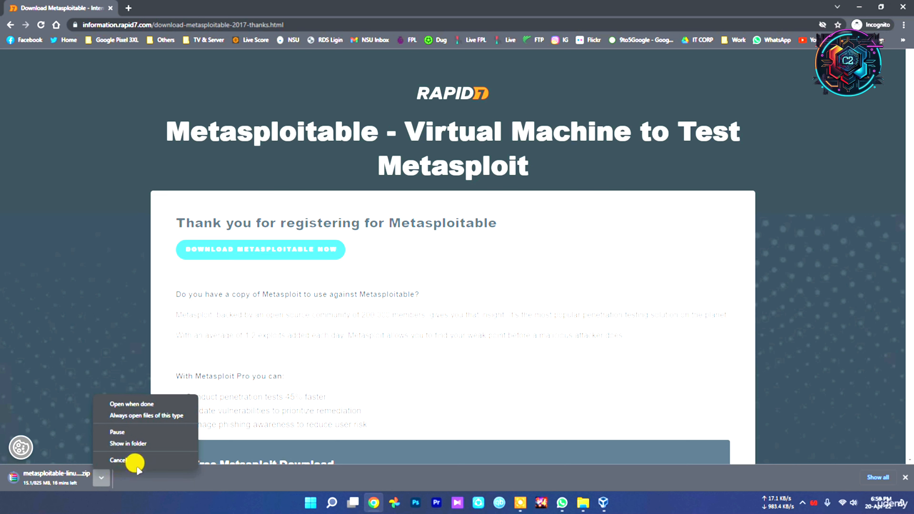
pyautogui.click(138, 460)
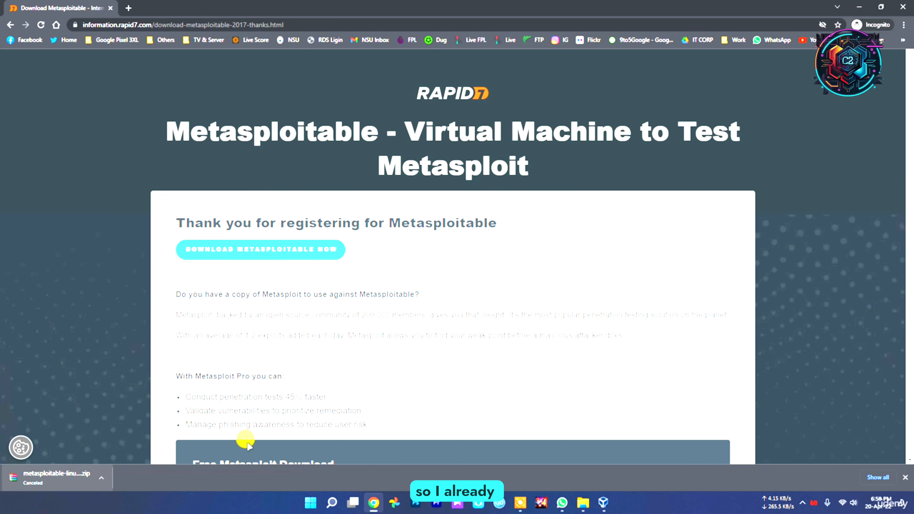
# Step: Switch to File Explorer and locate the metasploitable-linux-2.0.0 archive in New folder inside Project
pyautogui.click(584, 503)
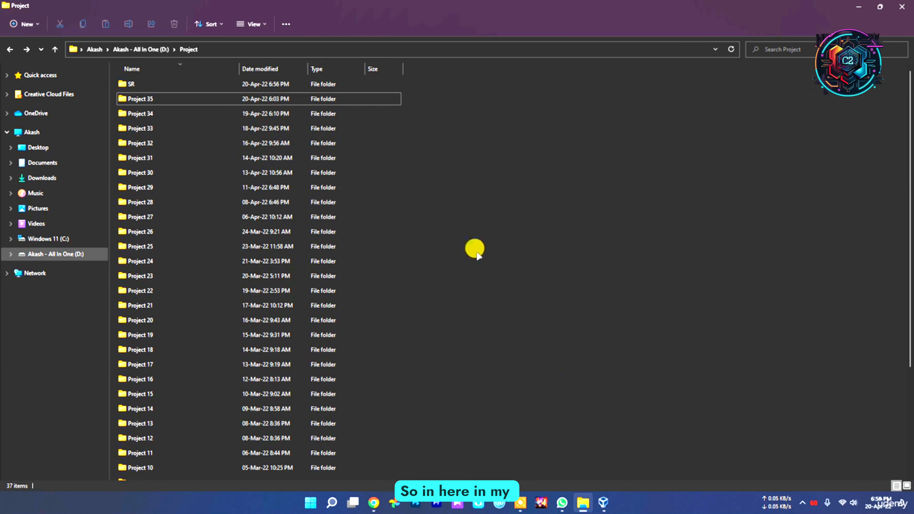
pyautogui.doubleClick(167, 472)
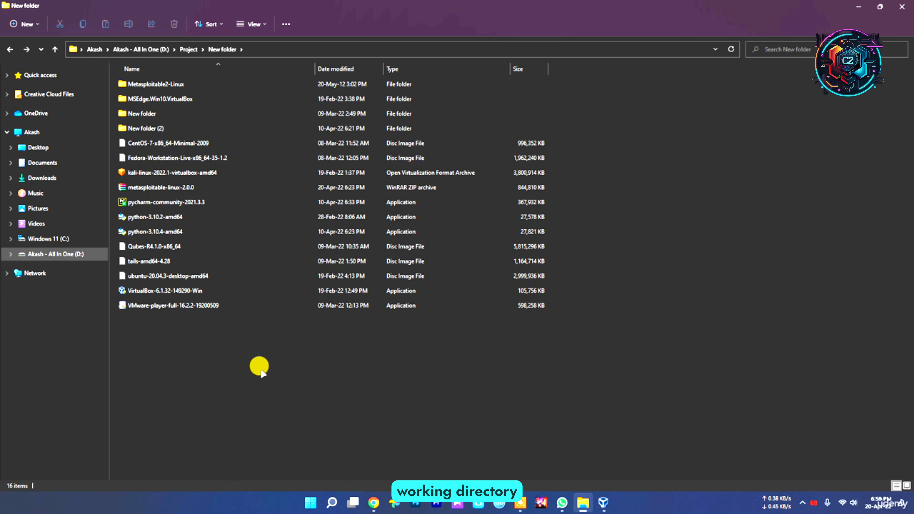
pyautogui.click(151, 187)
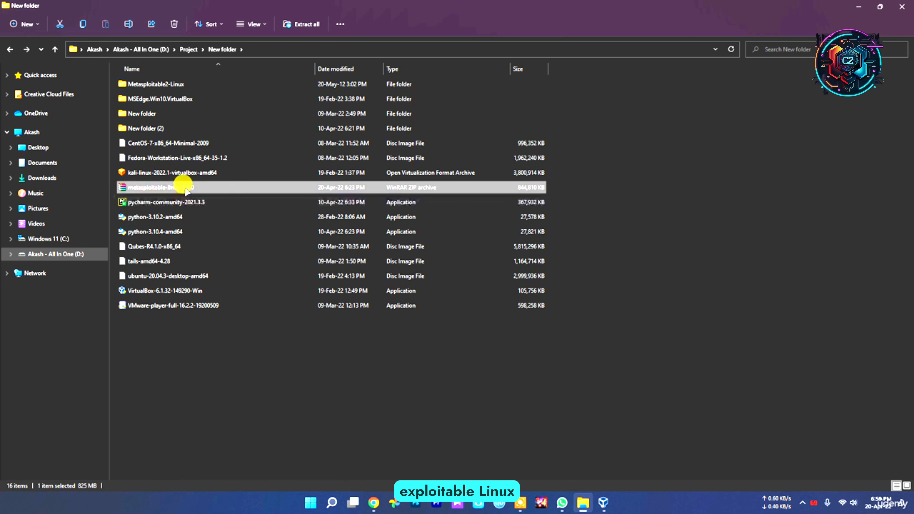
pyautogui.click(710, 213)
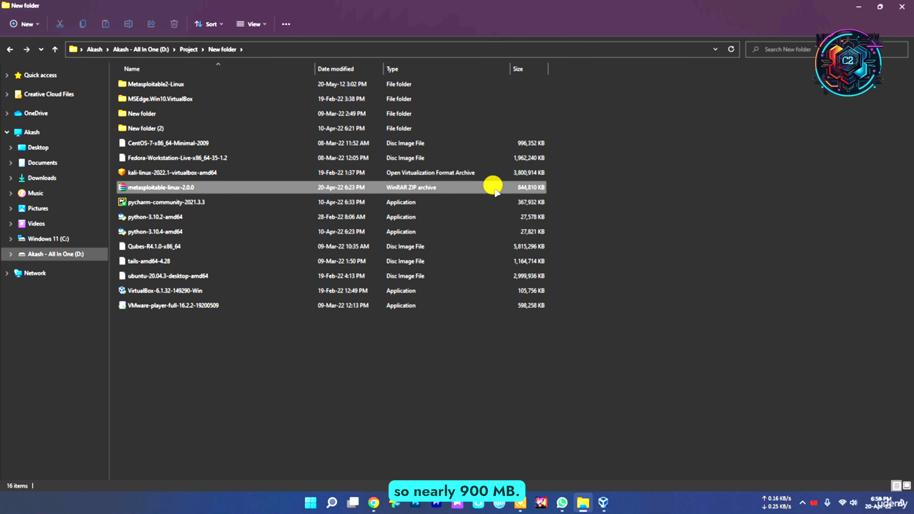
# Step: Check the extraction options offered for the metasploitable-linux-2.0.0 archive without extracting it
pyautogui.rightClick(159, 187)
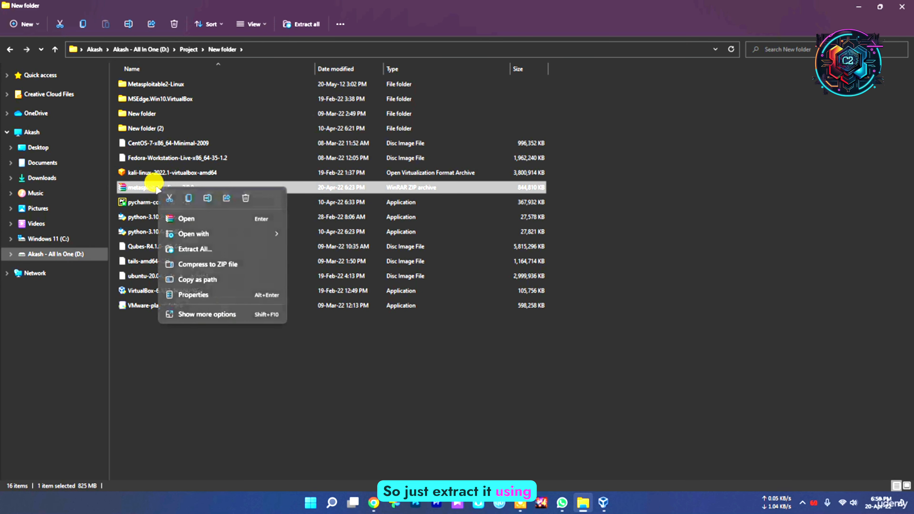
pyautogui.click(237, 314)
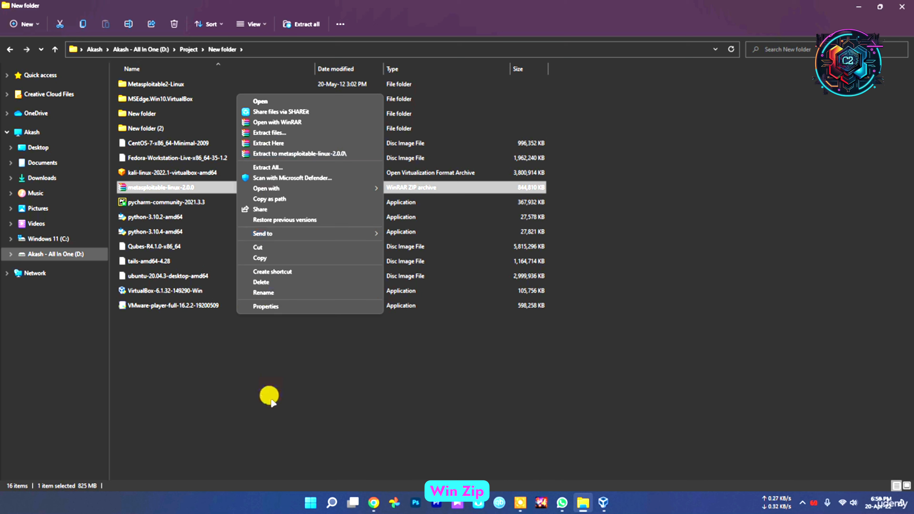
pyautogui.click(218, 377)
pyautogui.rightClick(152, 193)
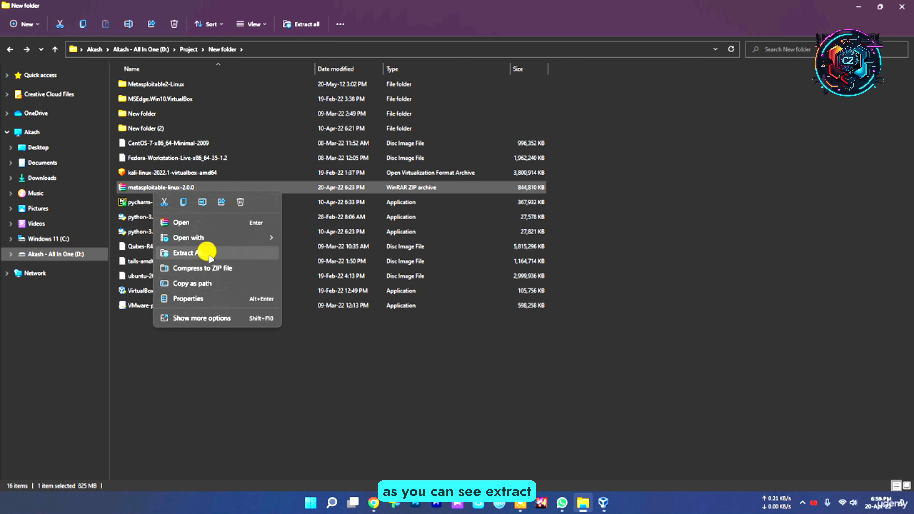
pyautogui.click(265, 373)
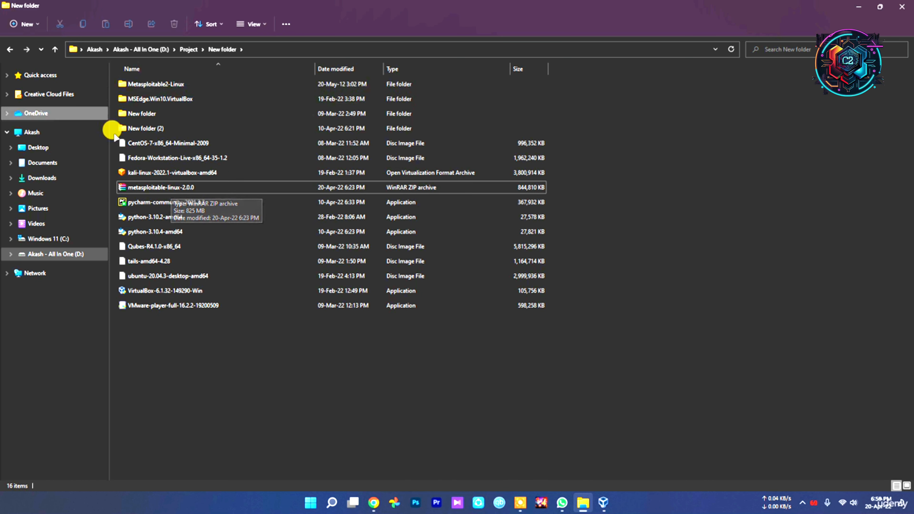
# Step: Open the extracted Metasploitable2-Linux folder and locate the Metasploitable virtual machine disk file
pyautogui.doubleClick(154, 85)
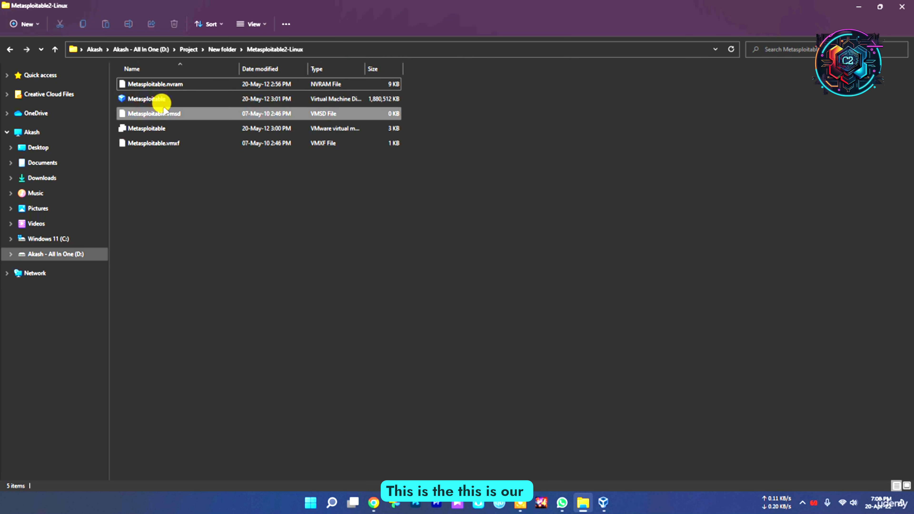
pyautogui.click(154, 103)
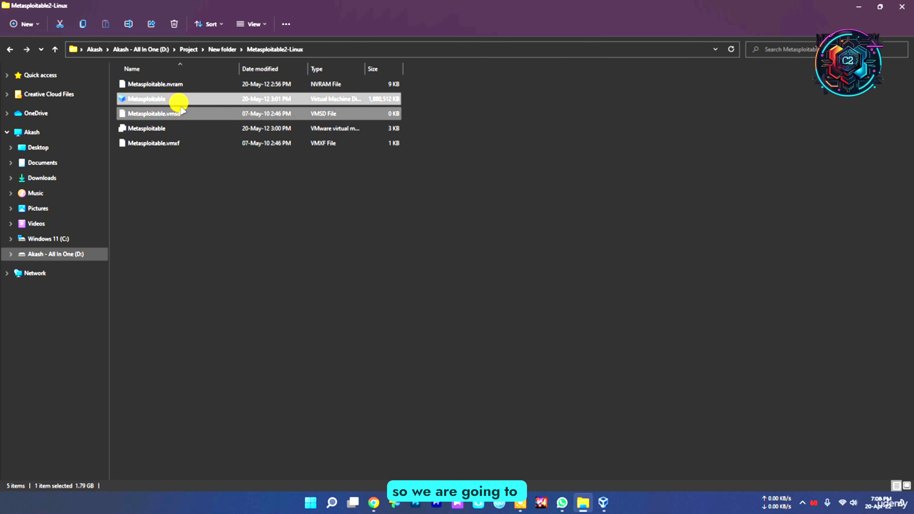
pyautogui.click(265, 267)
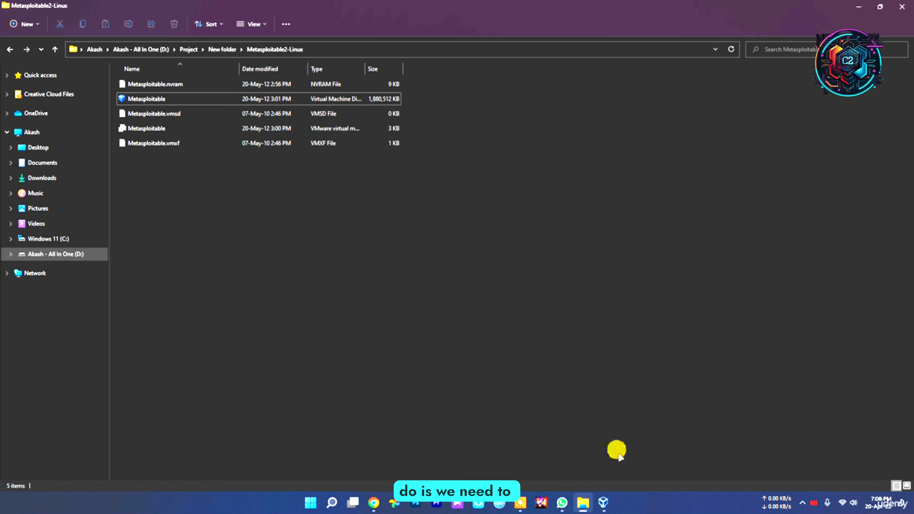
# Step: Switch to VirtualBox and start creating a new virtual machine named Metasploitable
pyautogui.click(604, 503)
pyautogui.click(606, 507)
pyautogui.click(607, 508)
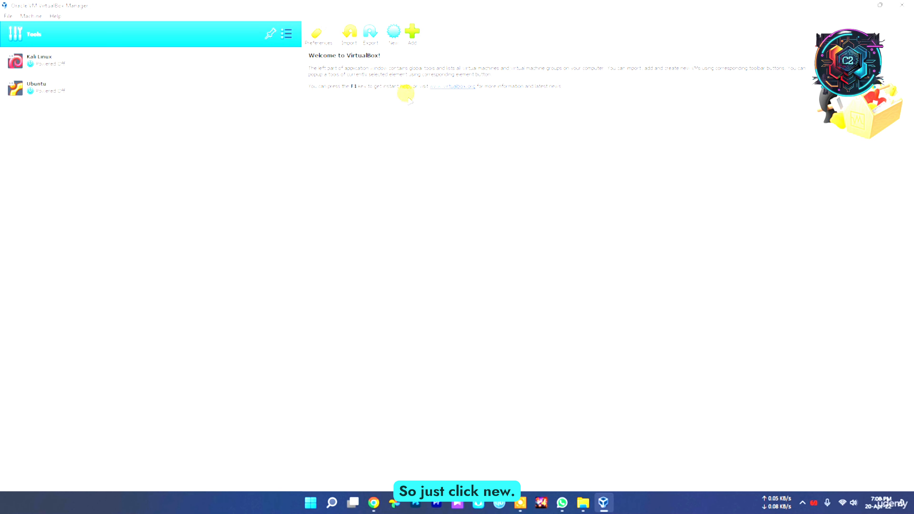
pyautogui.click(393, 32)
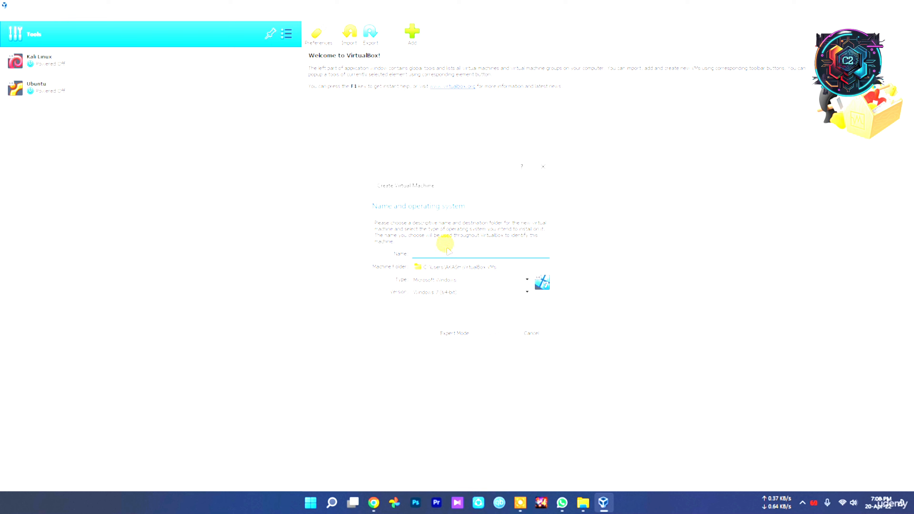
pyautogui.write('Metas')
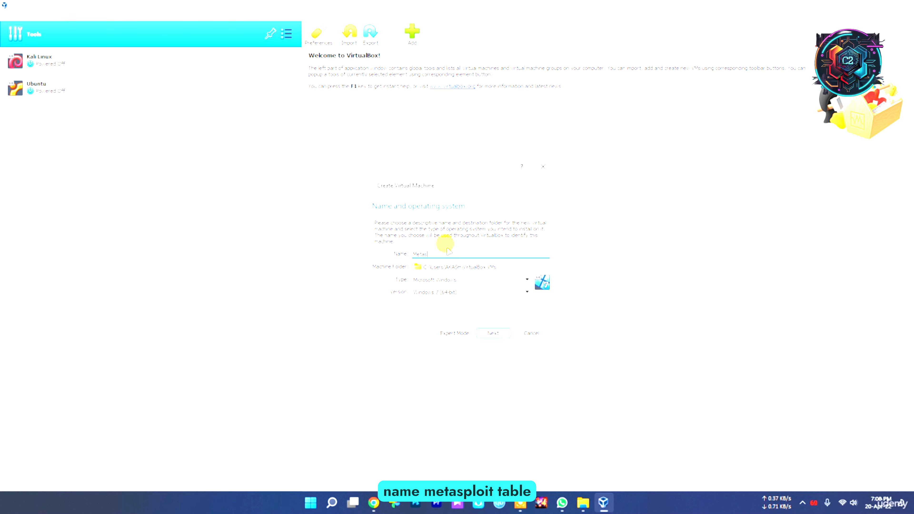
pyautogui.write('ploitable')
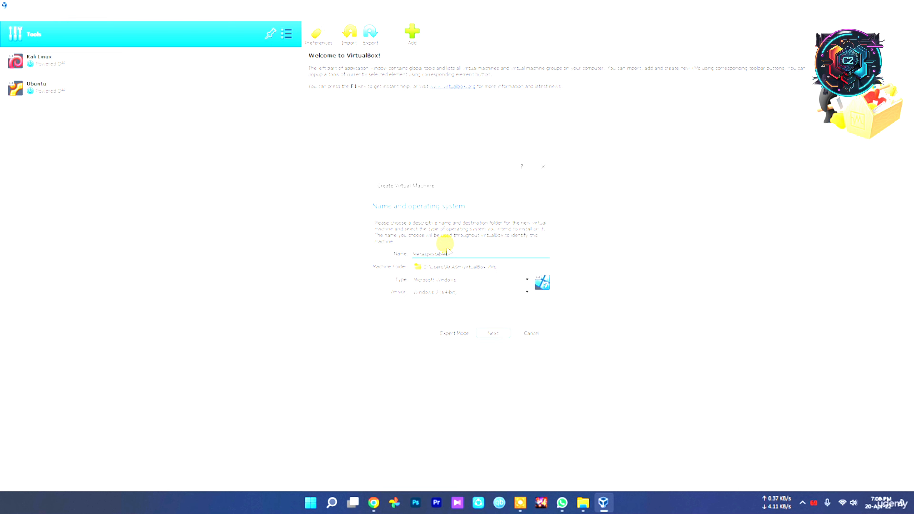
# Step: Set the new virtual machine's operating system type to Linux and its version to Ubuntu (64-bit)
pyautogui.click(452, 280)
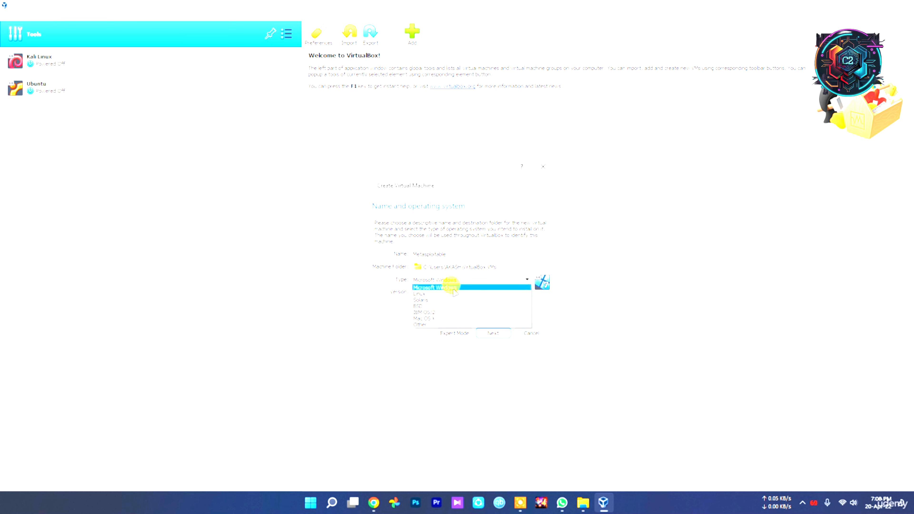
pyautogui.click(454, 294)
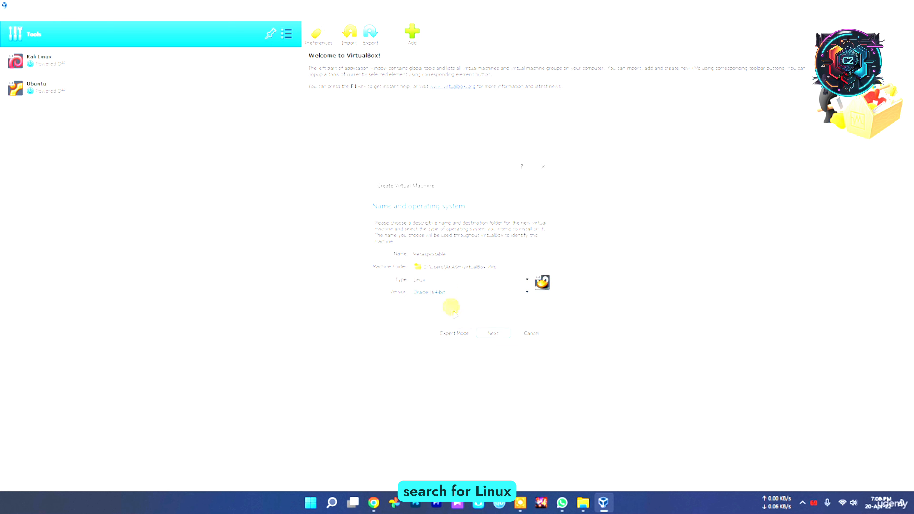
pyautogui.click(440, 291)
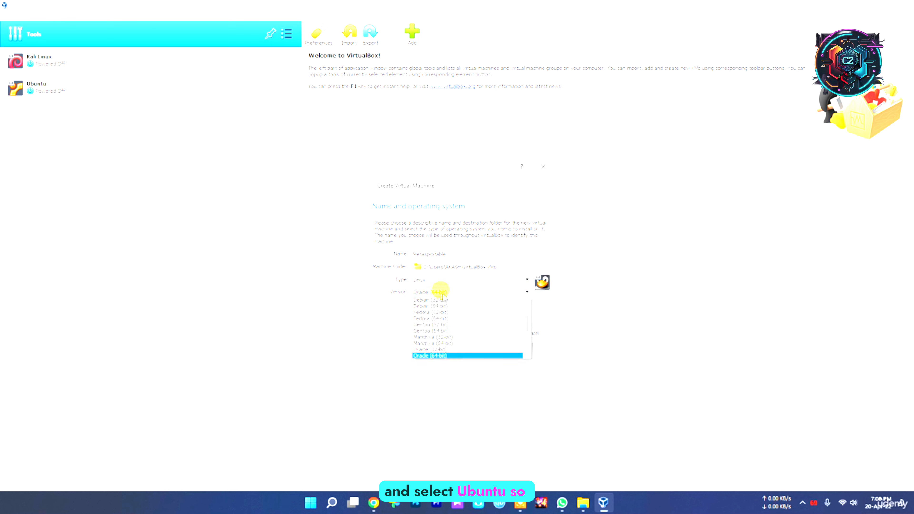
pyautogui.press('u')
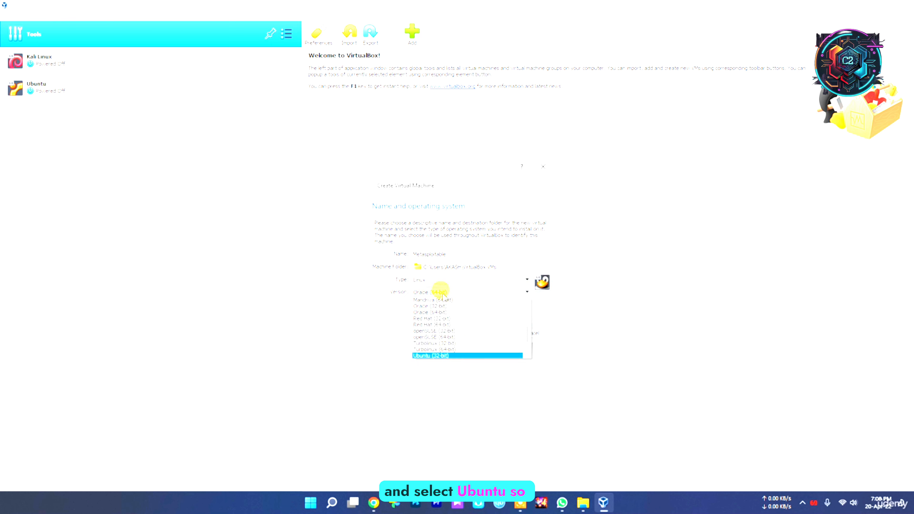
pyautogui.scroll(-3, 465, 341)
pyautogui.click(459, 344)
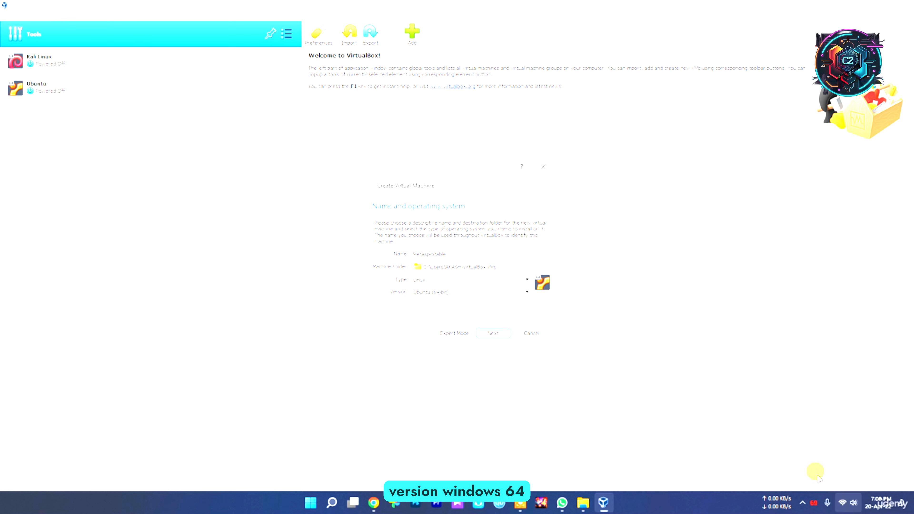
# Step: Review the version and type choices of the new machine, keeping Ubuntu (64-bit) and Linux
pyautogui.click(453, 294)
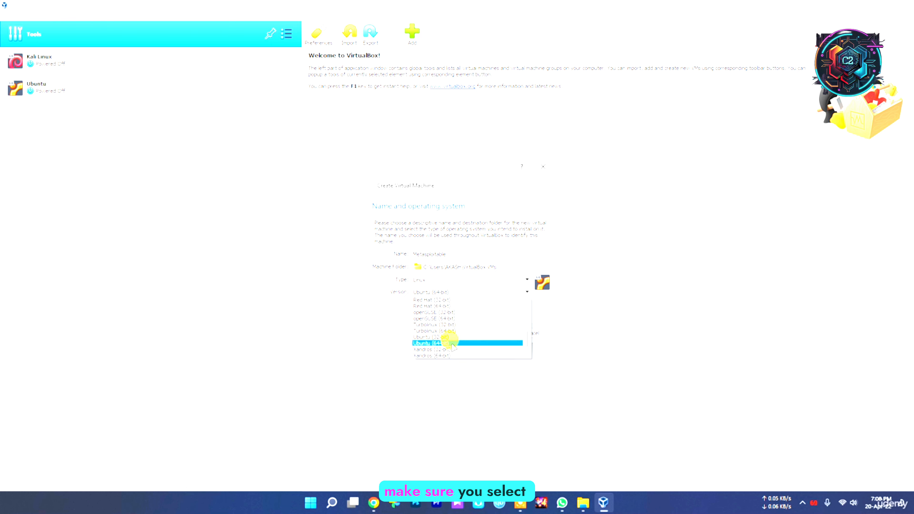
pyautogui.click(414, 294)
pyautogui.click(427, 280)
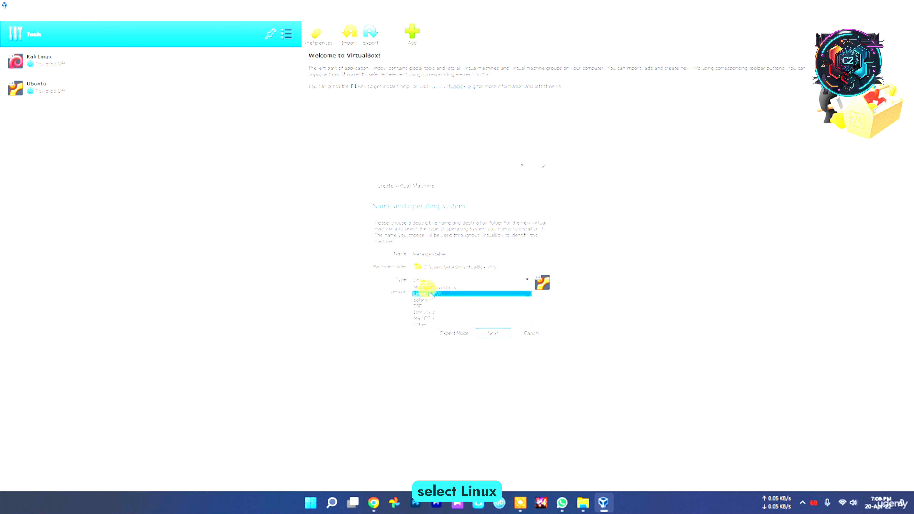
pyautogui.click(430, 293)
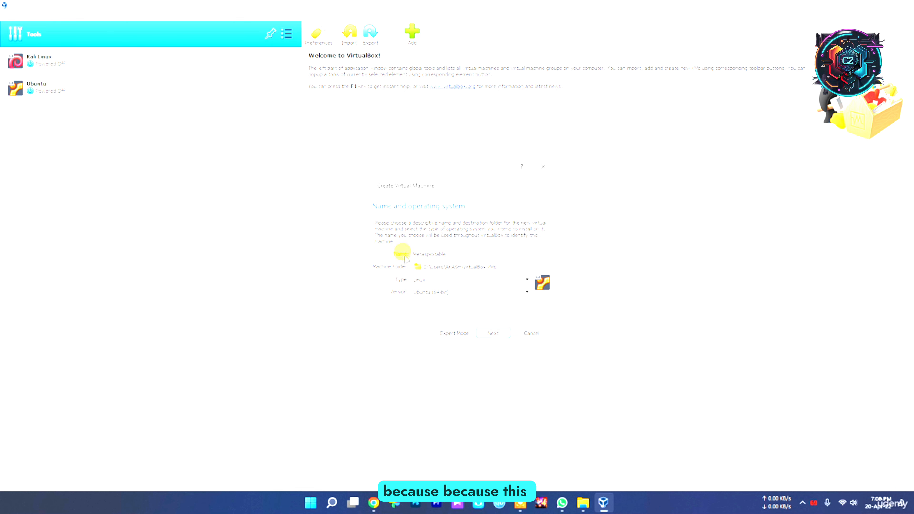
# Step: Switch to Chrome, return to the Metasploitable registration page and check which operating system the machine is based on
pyautogui.click(373, 503)
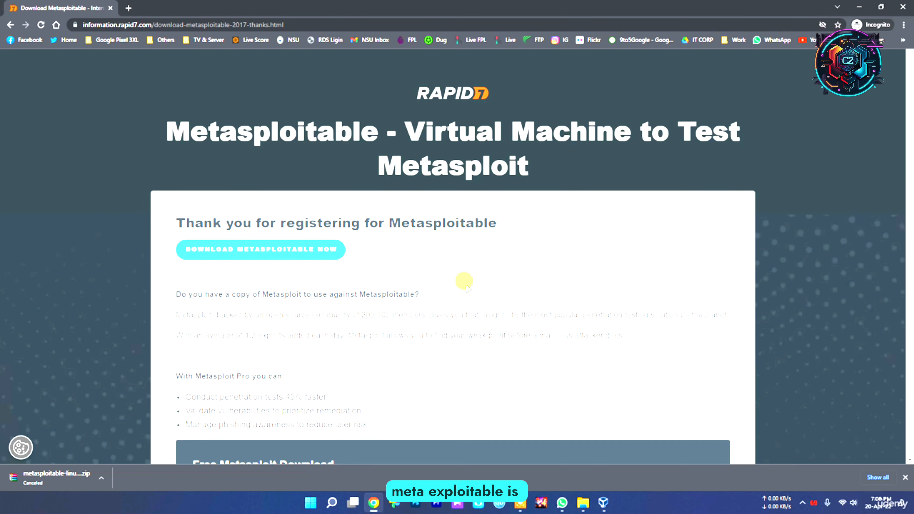
pyautogui.hotkey('alt', 'Left')
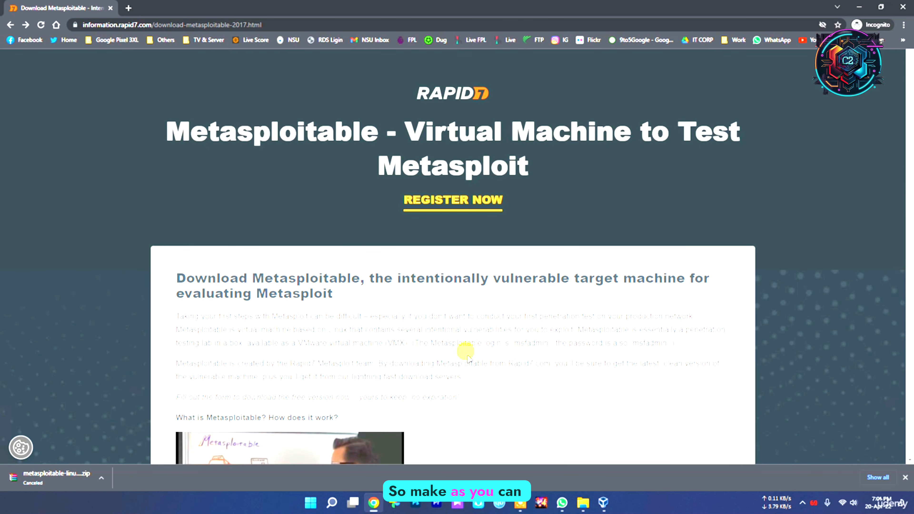
pyautogui.doubleClick(342, 329)
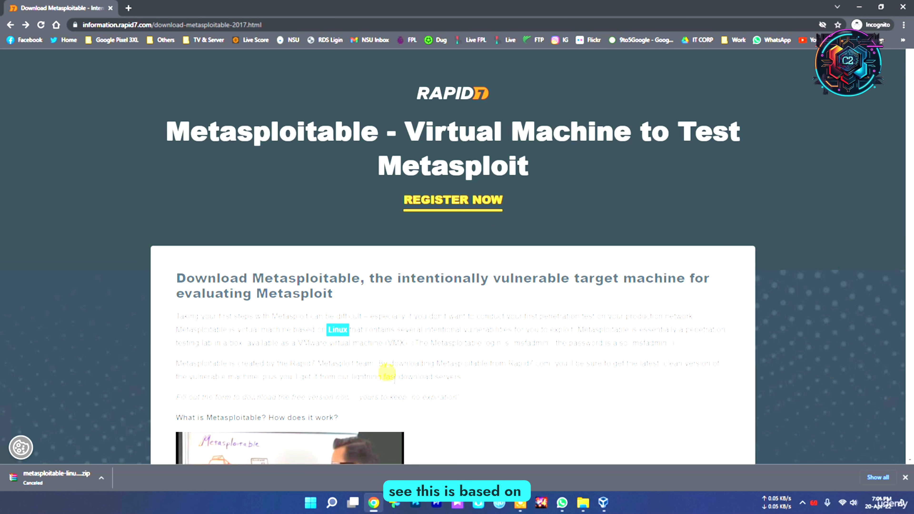
pyautogui.click(561, 370)
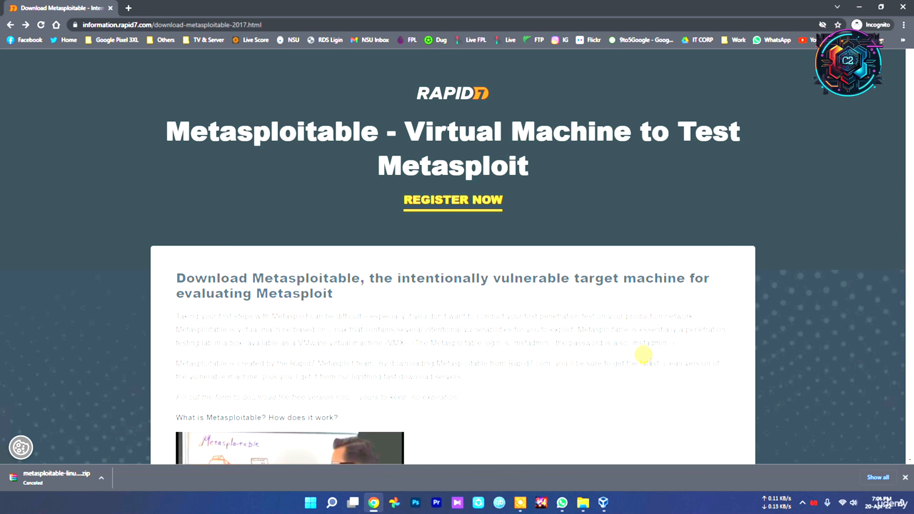
# Step: Switch to VirtualBox, accept the new machine's name and operating system, and set its memory size to 2048 MB
pyautogui.click(605, 501)
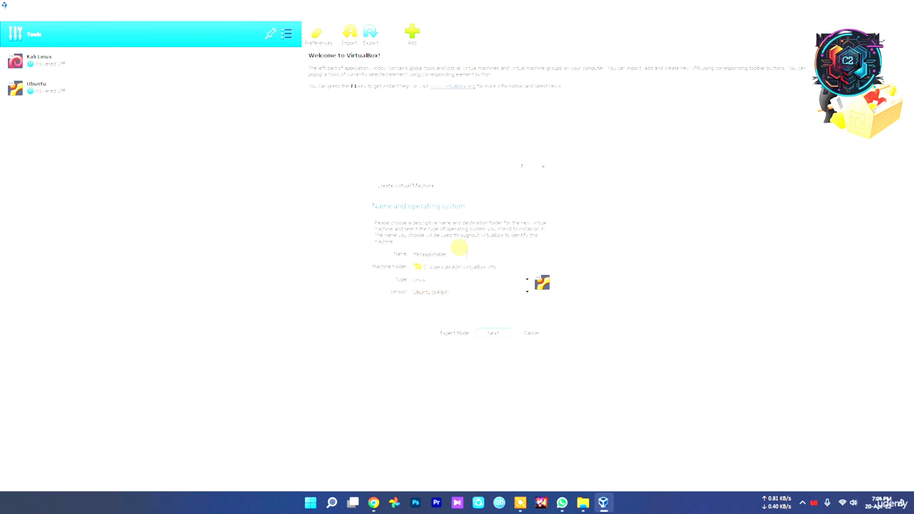
pyautogui.click(493, 333)
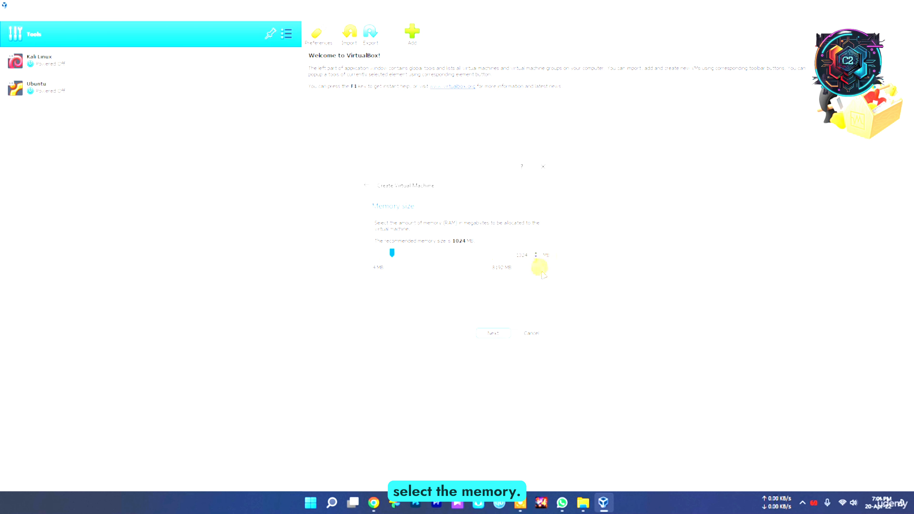
pyautogui.moveTo(391, 255); pyautogui.dragTo(408, 256)
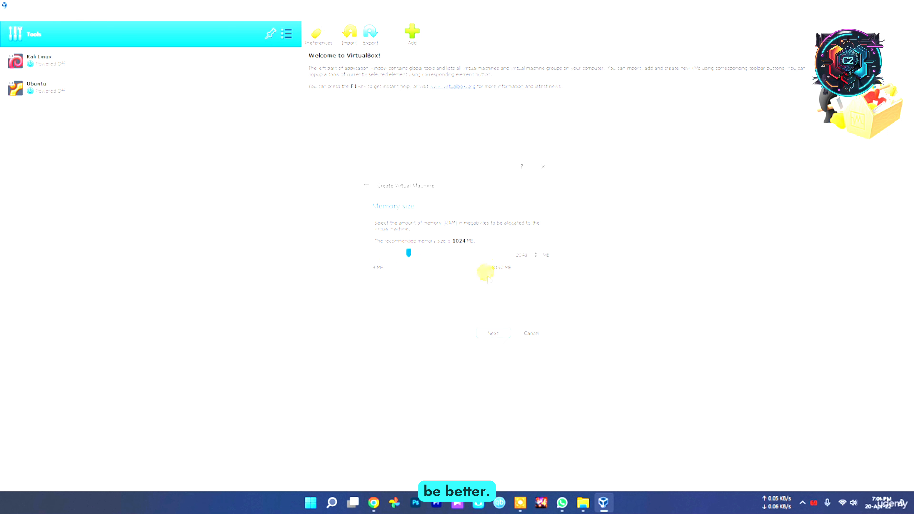
pyautogui.click(492, 333)
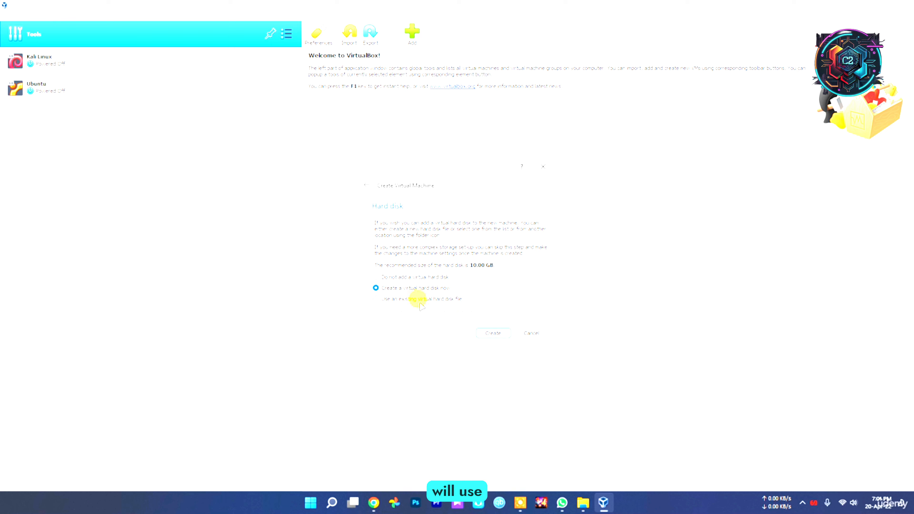
pyautogui.click(802, 502)
pyautogui.click(821, 482)
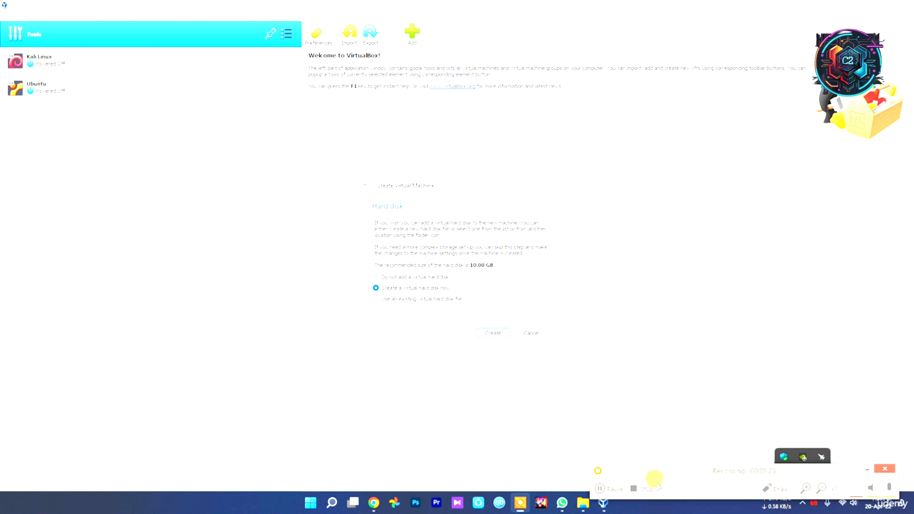
pyautogui.click(613, 488)
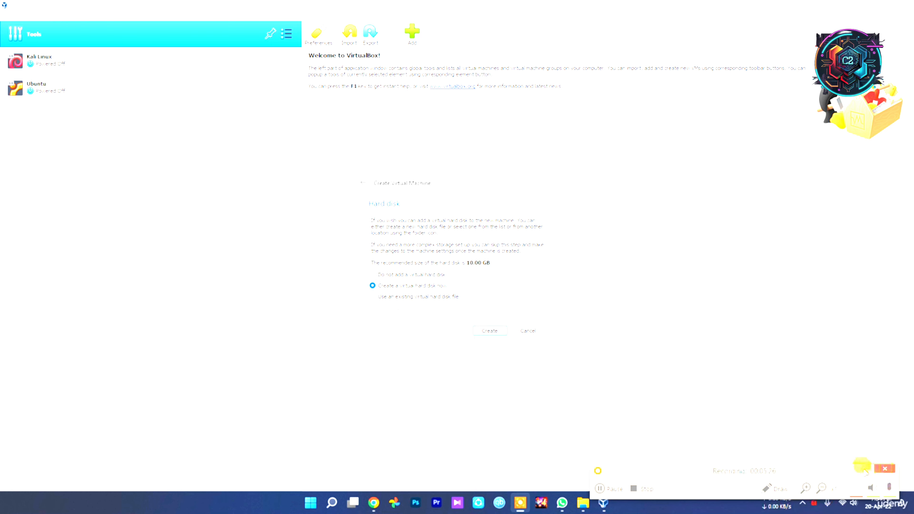
pyautogui.click(862, 468)
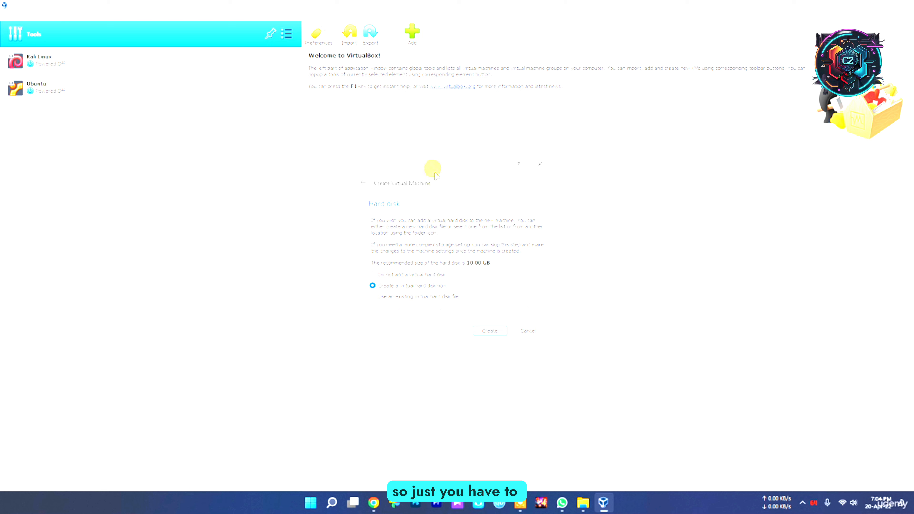
# Step: Create a new virtual hard disk for the machine, using the VDI file type and dynamically allocated storage
pyautogui.moveTo(433, 167); pyautogui.dragTo(425, 163)
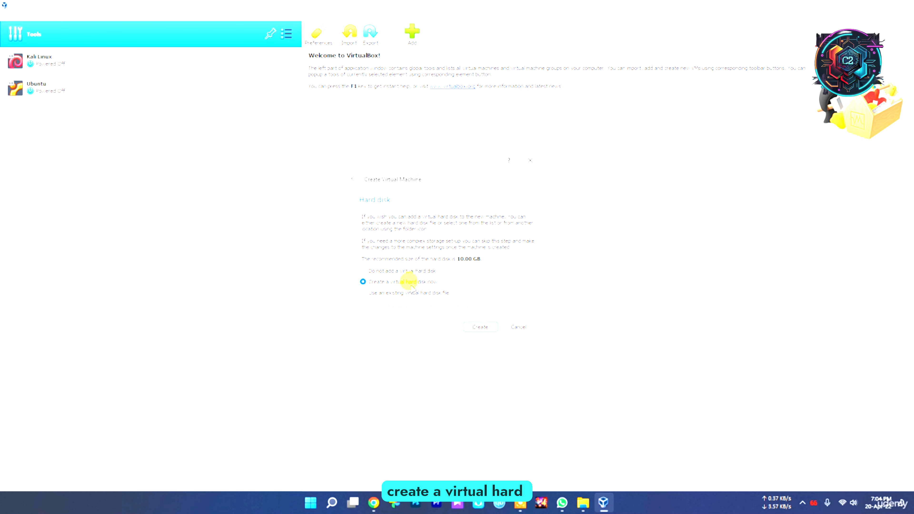
pyautogui.click(481, 328)
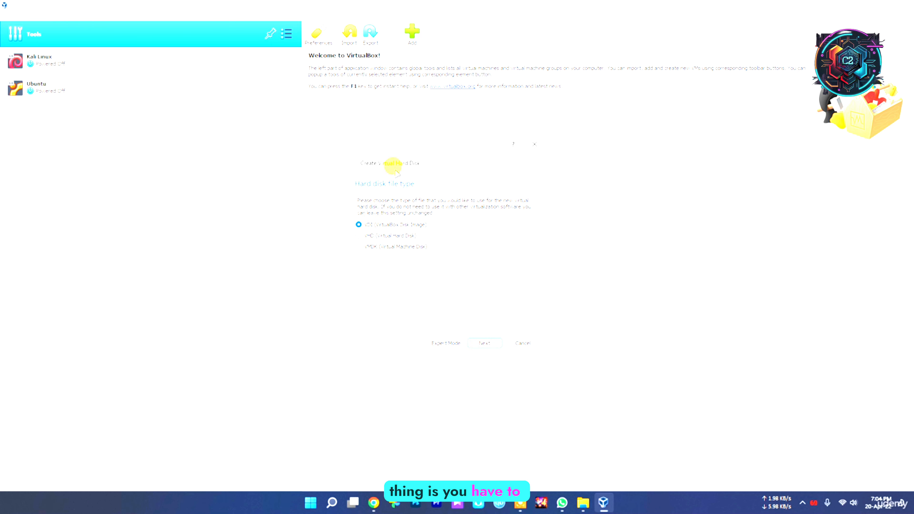
pyautogui.click(491, 343)
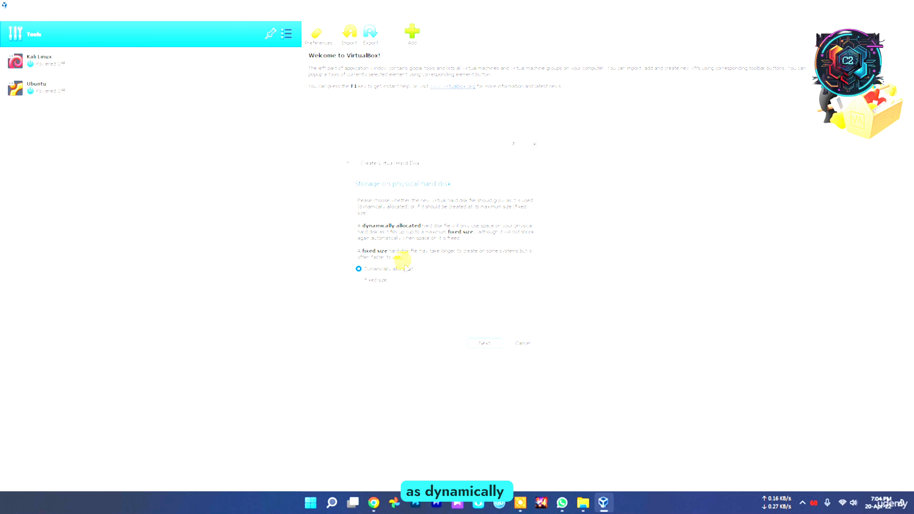
pyautogui.click(393, 272)
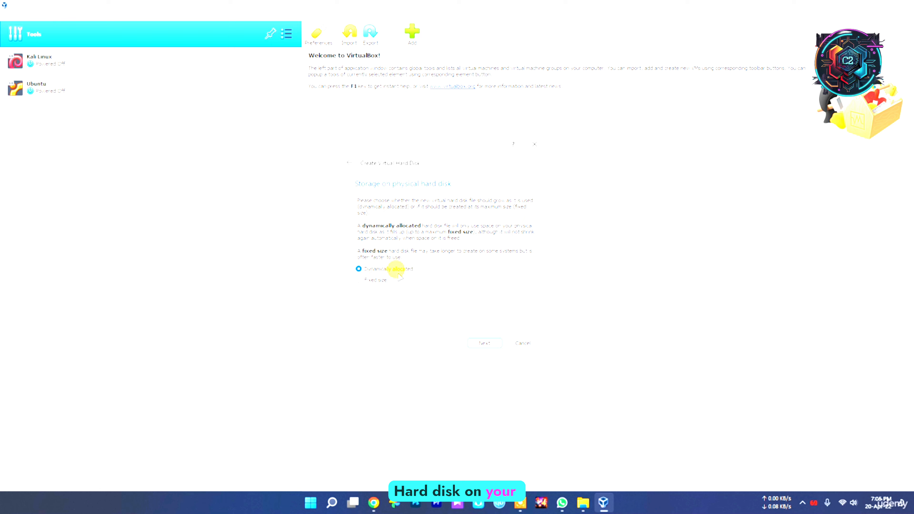
pyautogui.click(484, 342)
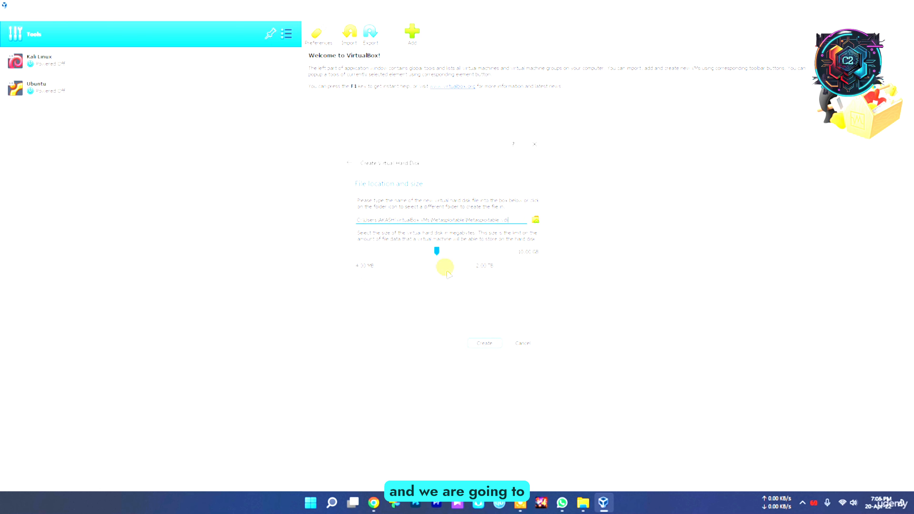
# Step: Store the virtual disk file as Metasploitable in the VM's folder on drive D:, keep 10.00 GB and create the disk
pyautogui.click(536, 220)
pyautogui.scroll(-3, 410, 277)
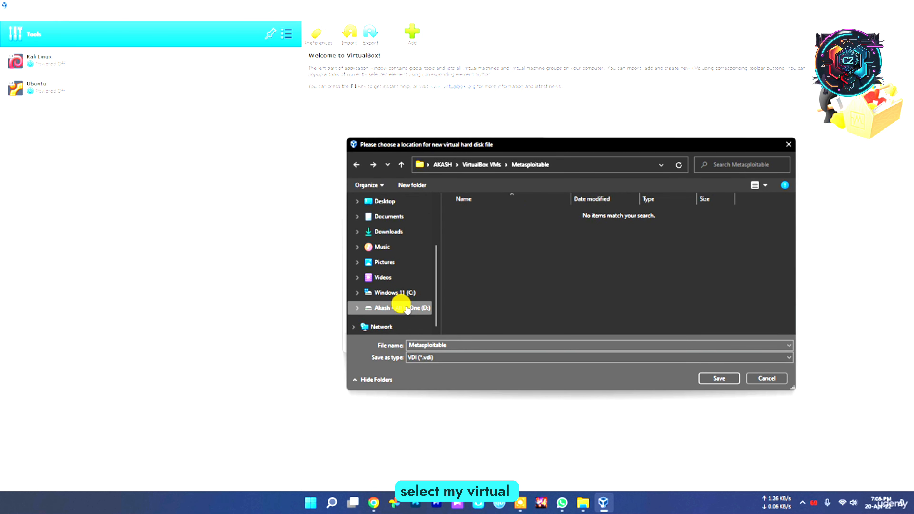
pyautogui.click(401, 307)
pyautogui.doubleClick(467, 327)
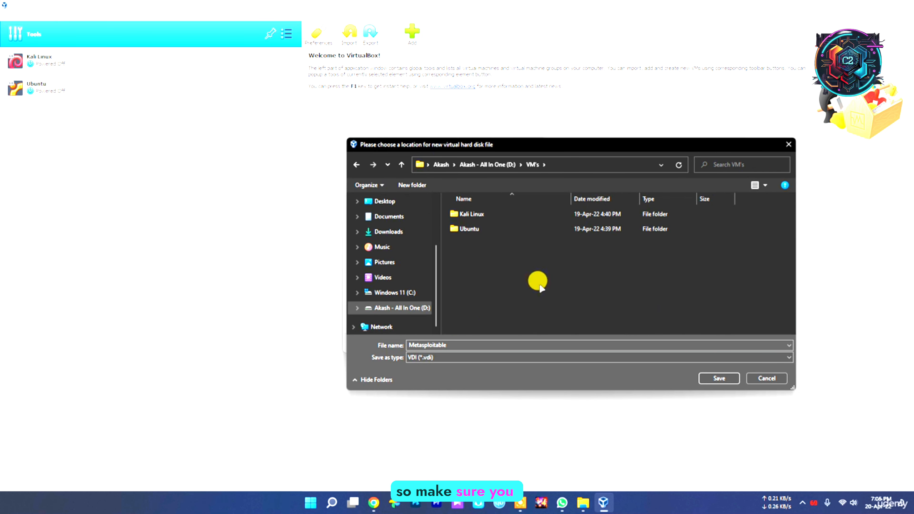
pyautogui.click(721, 379)
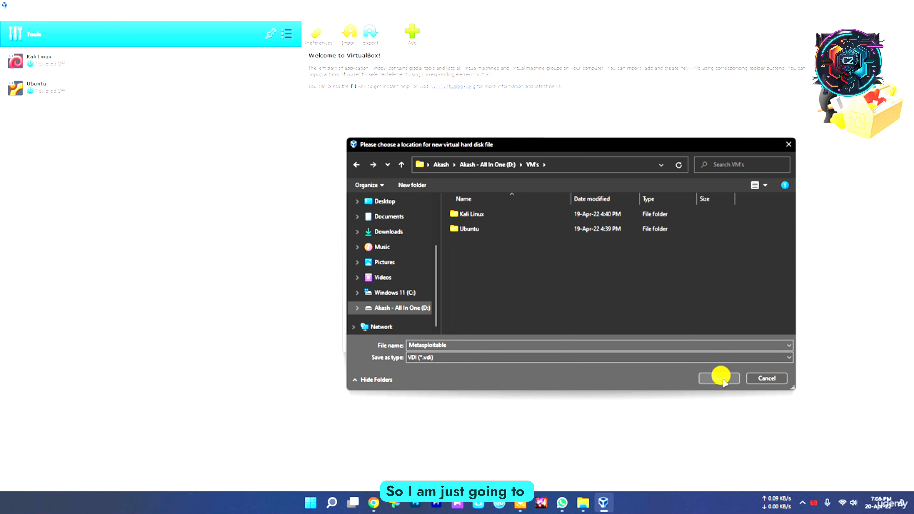
pyautogui.click(721, 379)
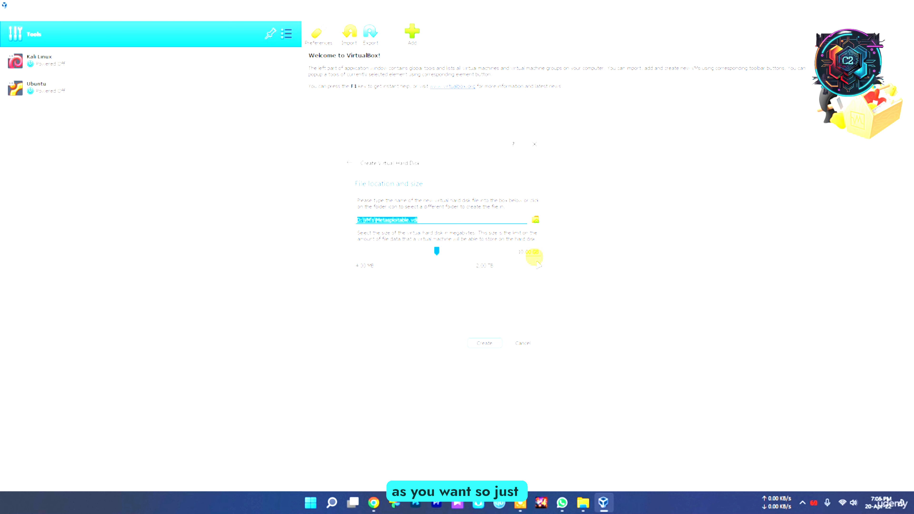
pyautogui.click(482, 343)
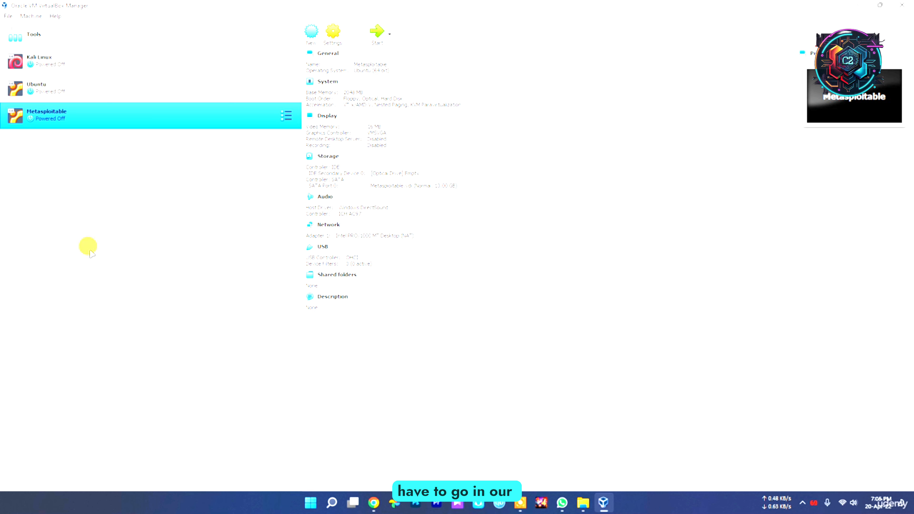
# Step: In the Metasploitable machine's settings, go through the general and motherboard options and set the processor count to 2
pyautogui.click(333, 36)
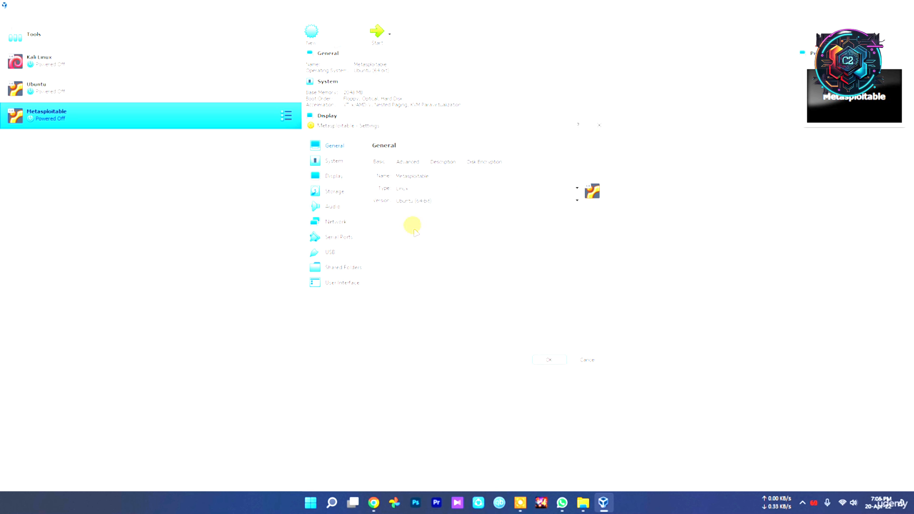
pyautogui.click(405, 161)
pyautogui.click(448, 161)
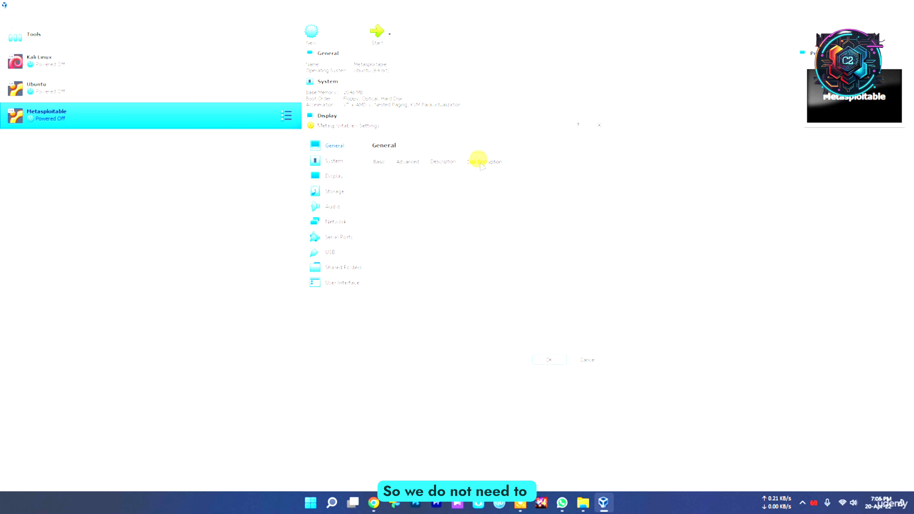
pyautogui.click(341, 161)
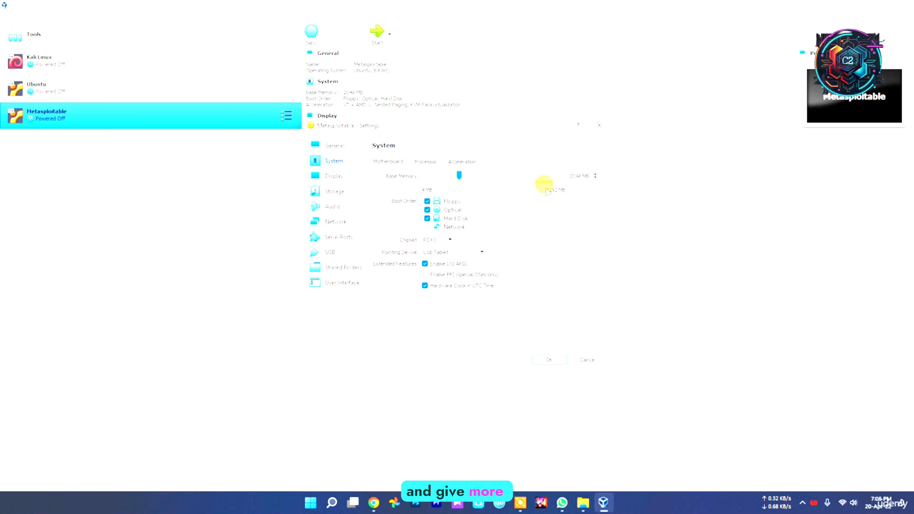
pyautogui.click(424, 161)
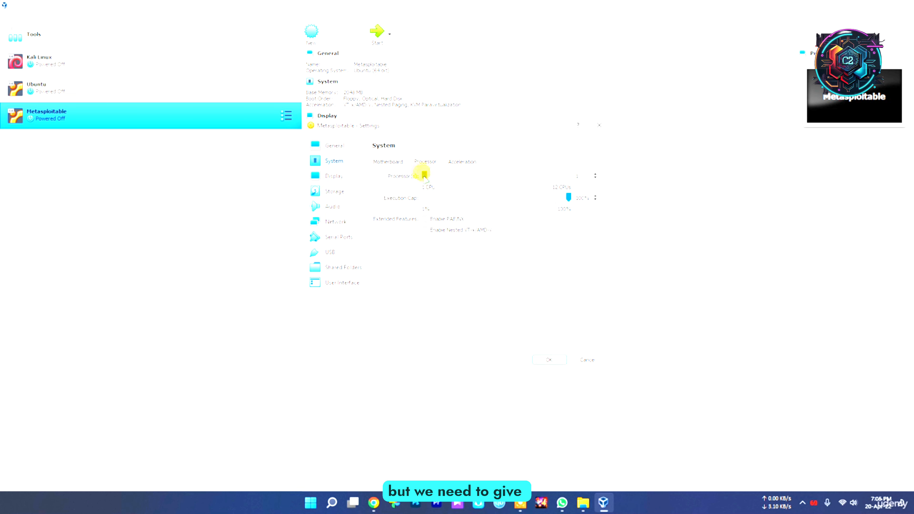
pyautogui.moveTo(425, 175); pyautogui.dragTo(444, 179)
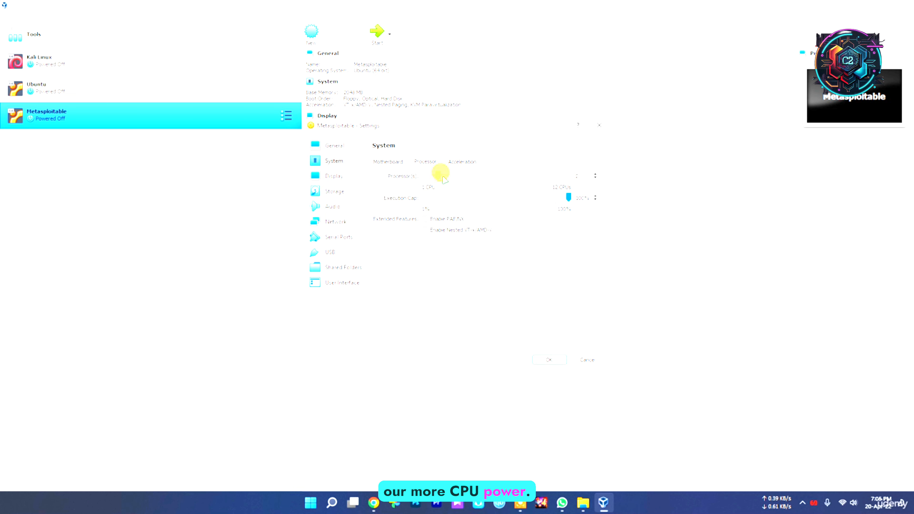
pyautogui.click(380, 161)
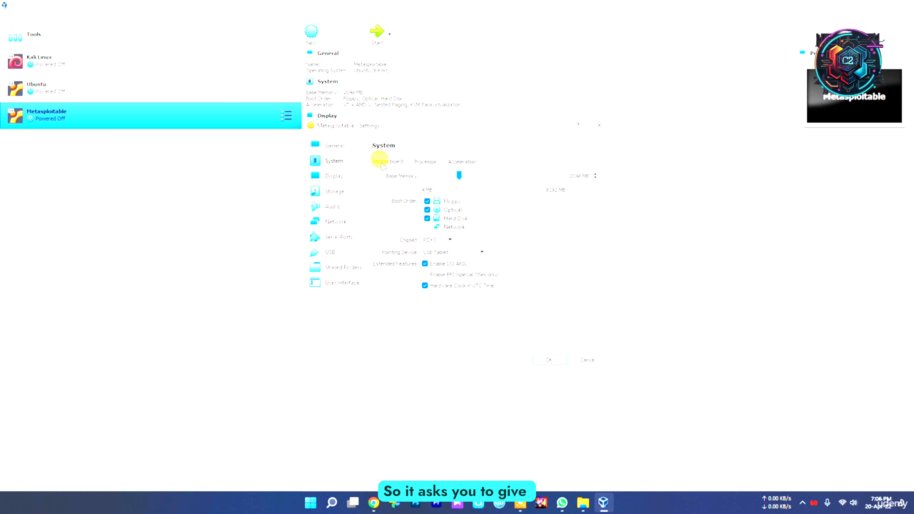
pyautogui.click(424, 161)
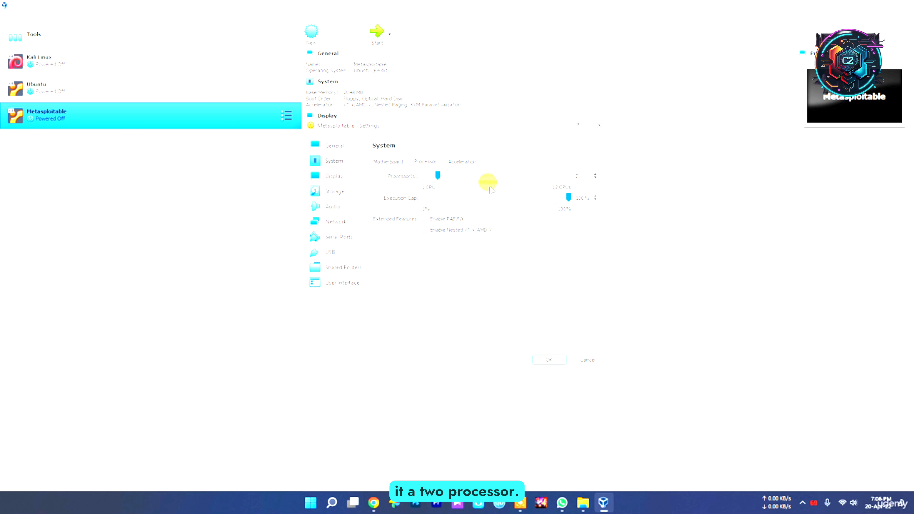
# Step: Review the machine's display settings, including the remote display and recording options
pyautogui.click(336, 177)
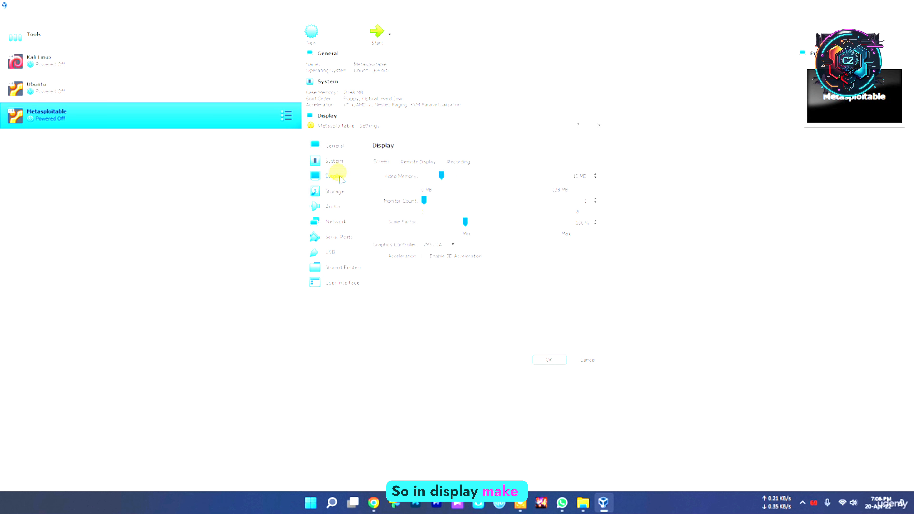
pyautogui.click(414, 163)
pyautogui.click(467, 162)
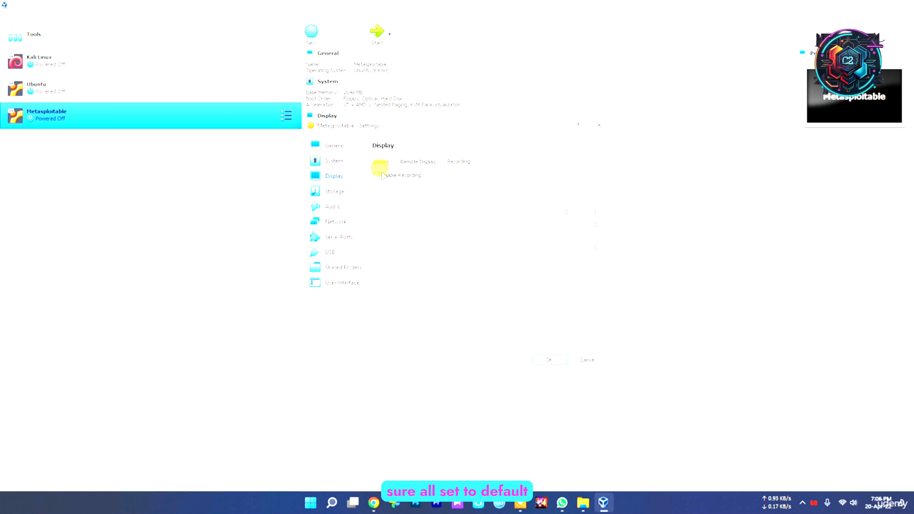
# Step: Add Metasploitable.vmdk from Project\New folder\Metasploitable2-Linux on drive D: to the available disks, and attach Metasploitable.vdi to the IDE controller
pyautogui.click(333, 192)
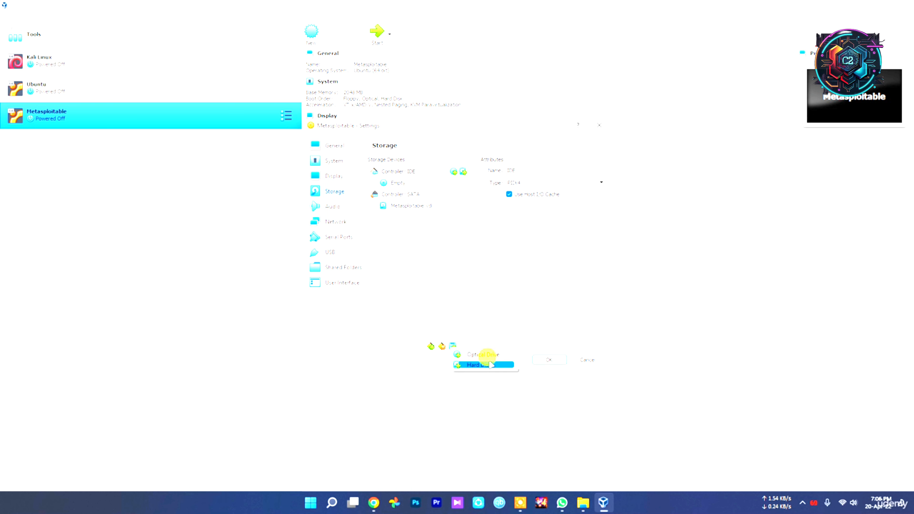
pyautogui.click(491, 364)
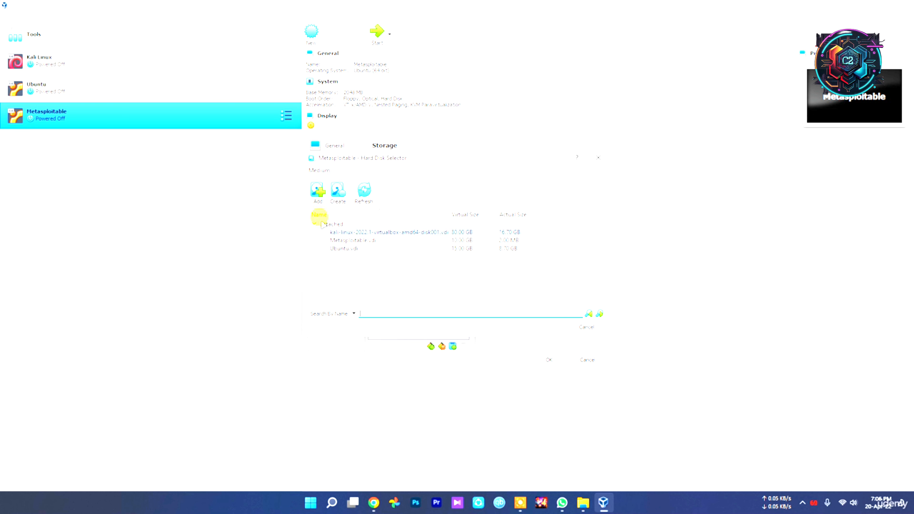
pyautogui.click(323, 195)
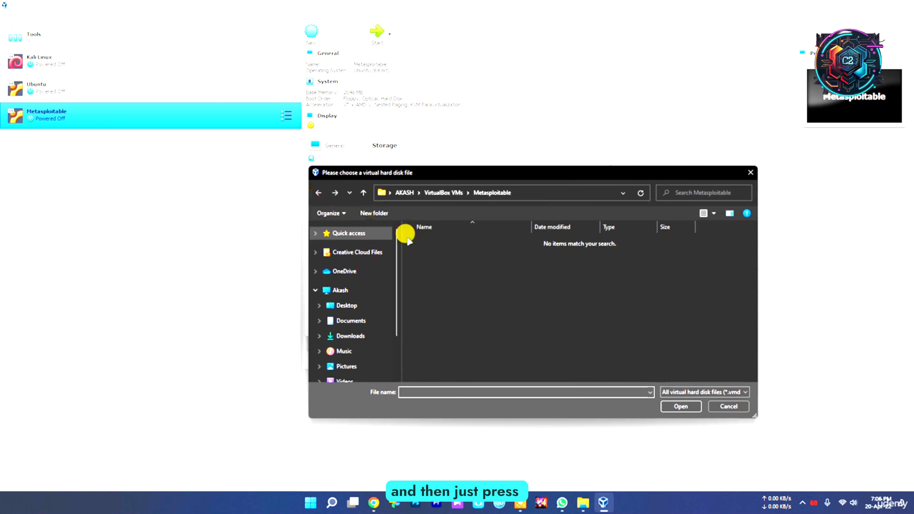
pyautogui.scroll(-2, 373, 360)
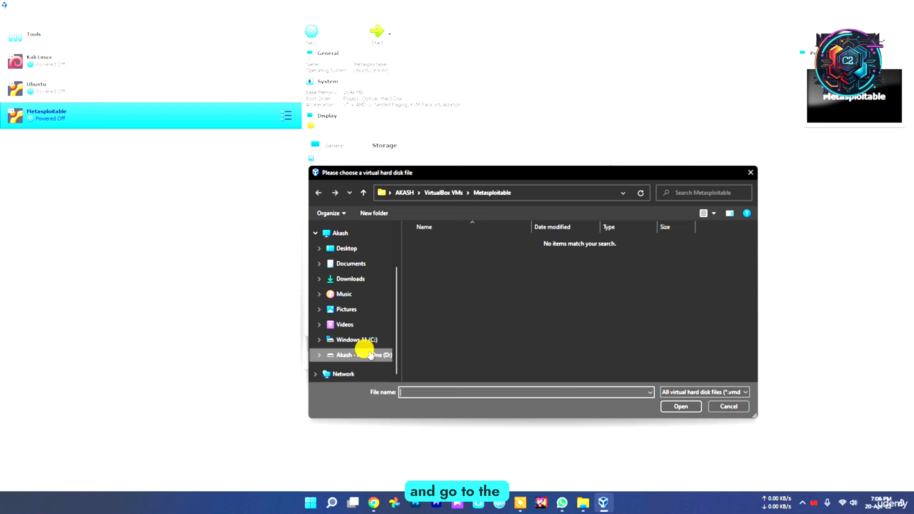
pyautogui.click(386, 359)
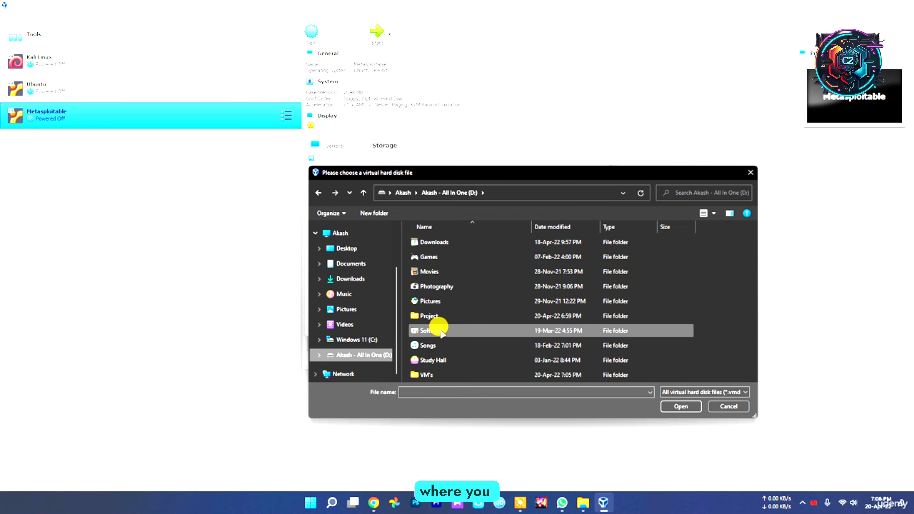
pyautogui.doubleClick(433, 316)
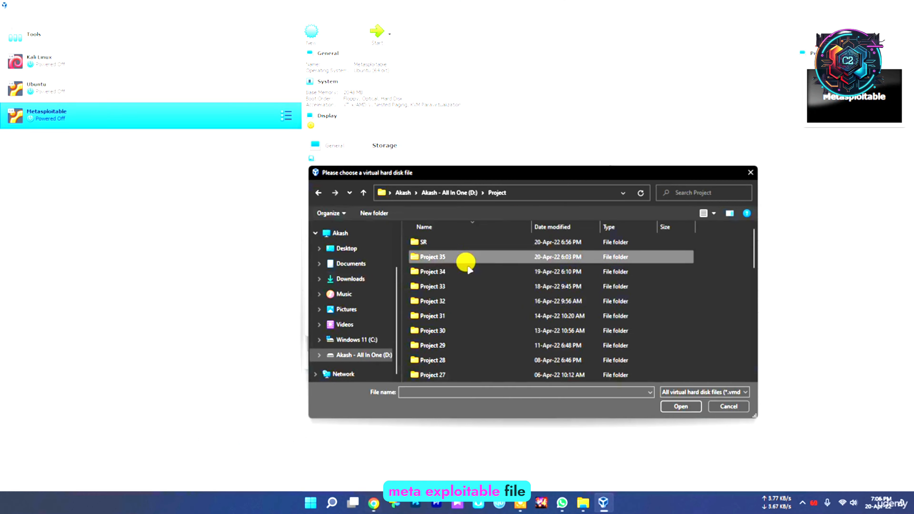
pyautogui.scroll(-10, 464, 314)
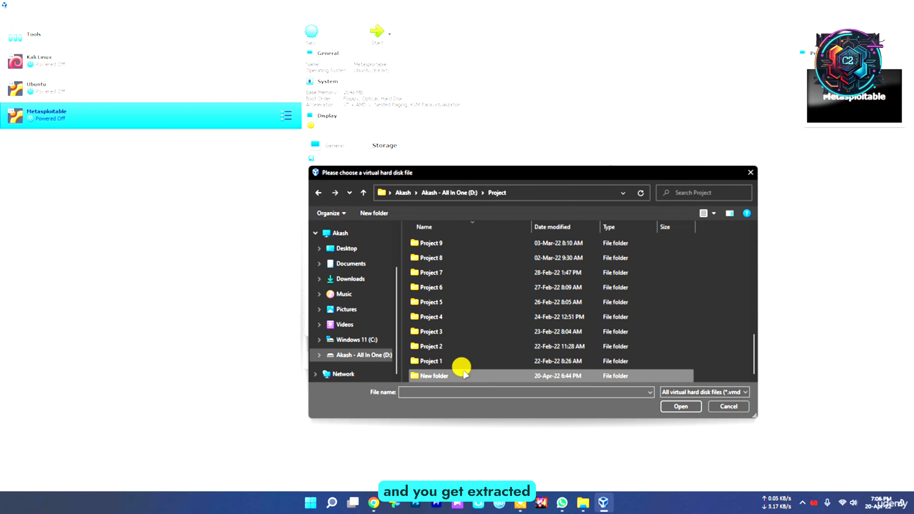
pyautogui.doubleClick(463, 373)
pyautogui.doubleClick(437, 241)
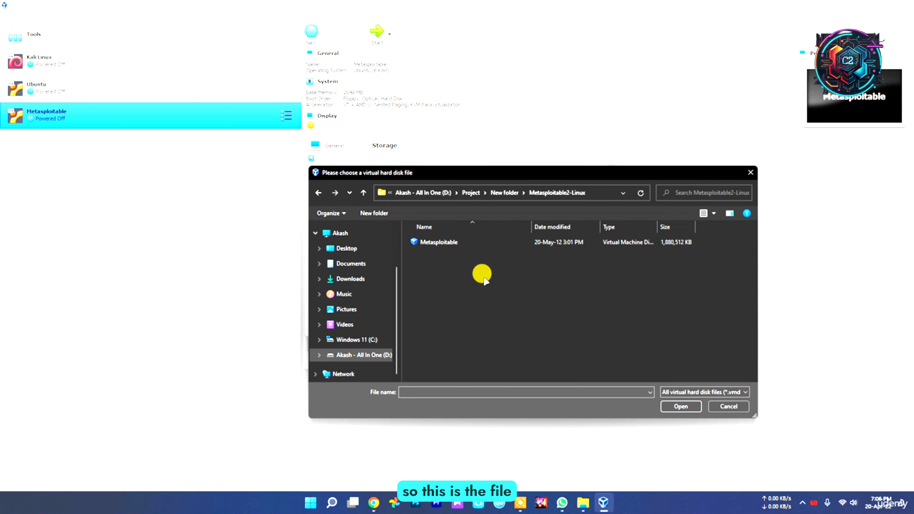
pyautogui.doubleClick(449, 243)
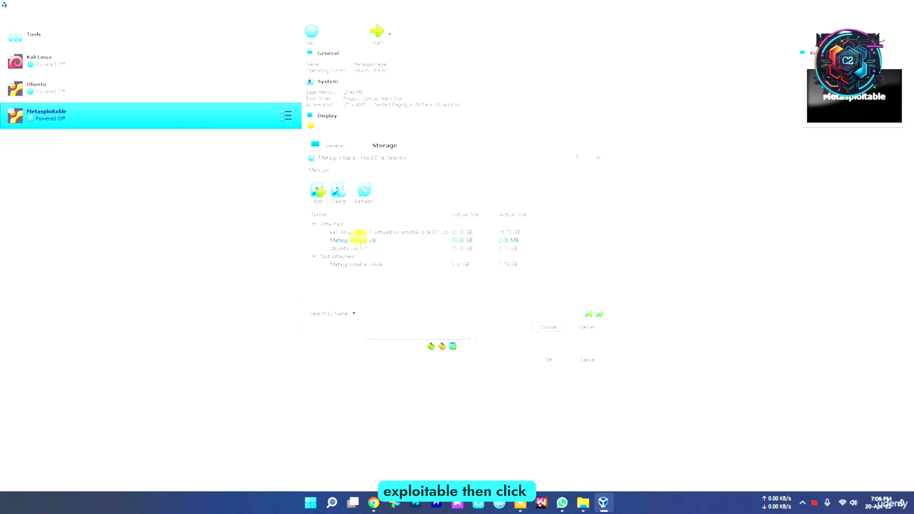
pyautogui.click(547, 327)
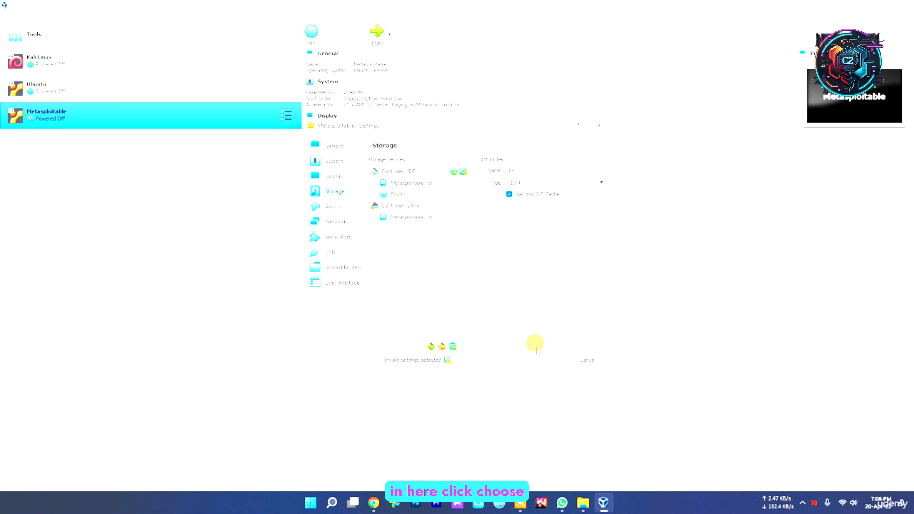
# Step: Check the machine's audio settings and the attachment types available for network adapter 1
pyautogui.click(331, 206)
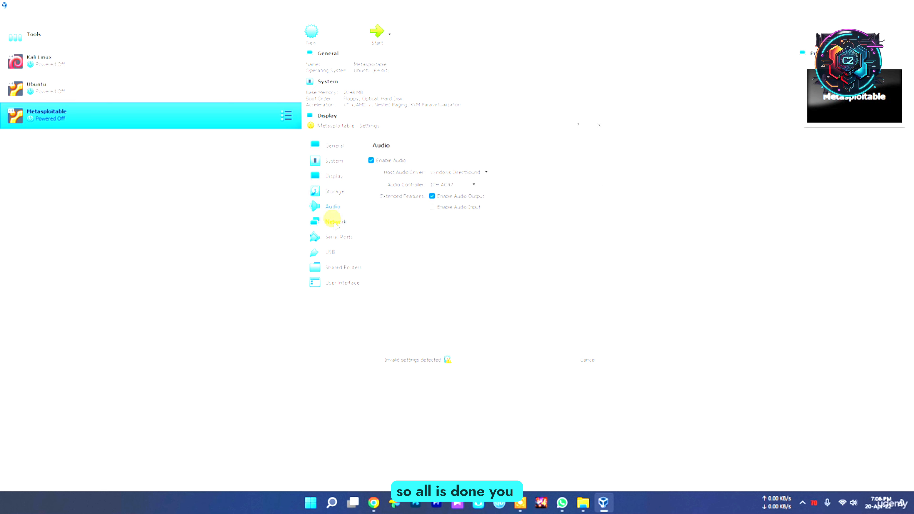
pyautogui.click(331, 222)
pyautogui.click(437, 185)
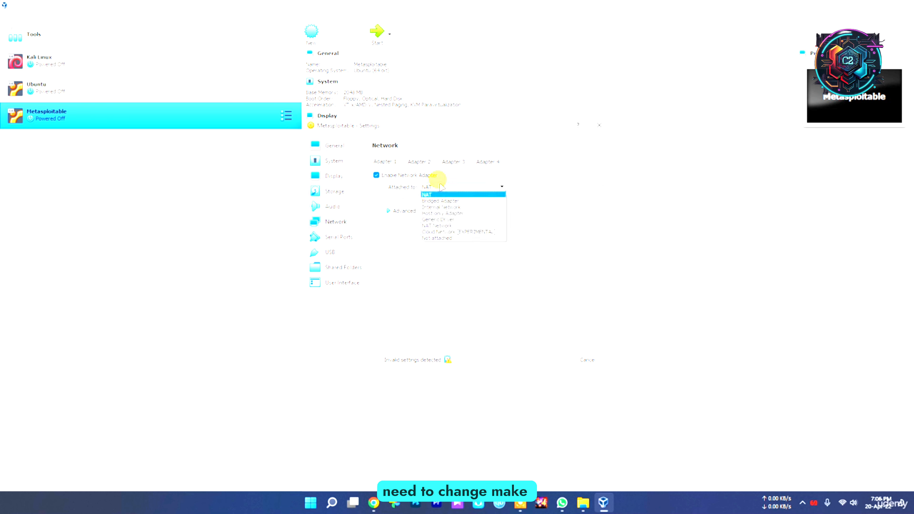
pyautogui.click(399, 291)
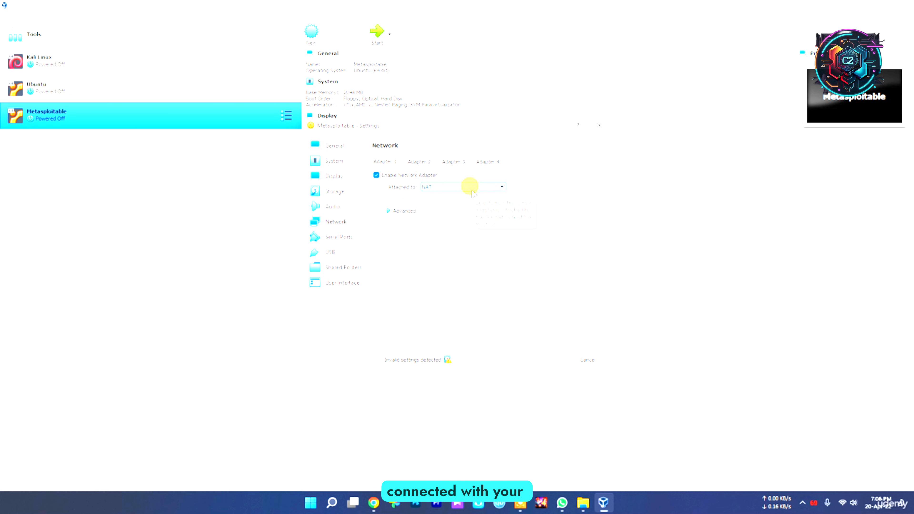
# Step: Try attaching network adapter 1 to NAT Network, and switch it to Bridged Adapter
pyautogui.click(449, 188)
pyautogui.click(450, 188)
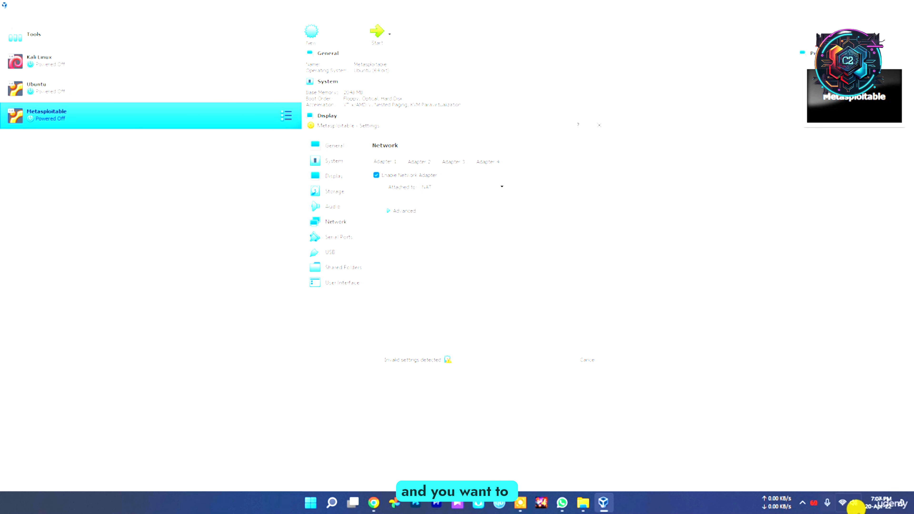
pyautogui.click(459, 189)
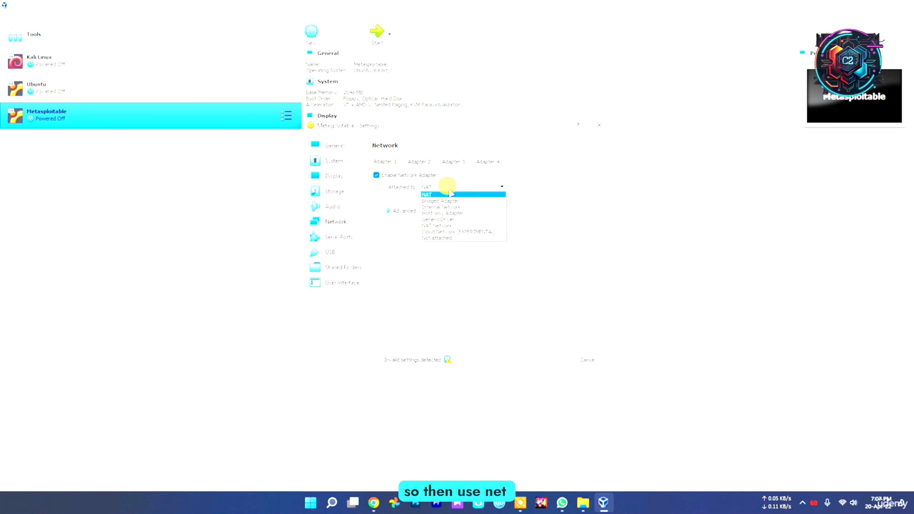
pyautogui.click(452, 223)
pyautogui.click(436, 186)
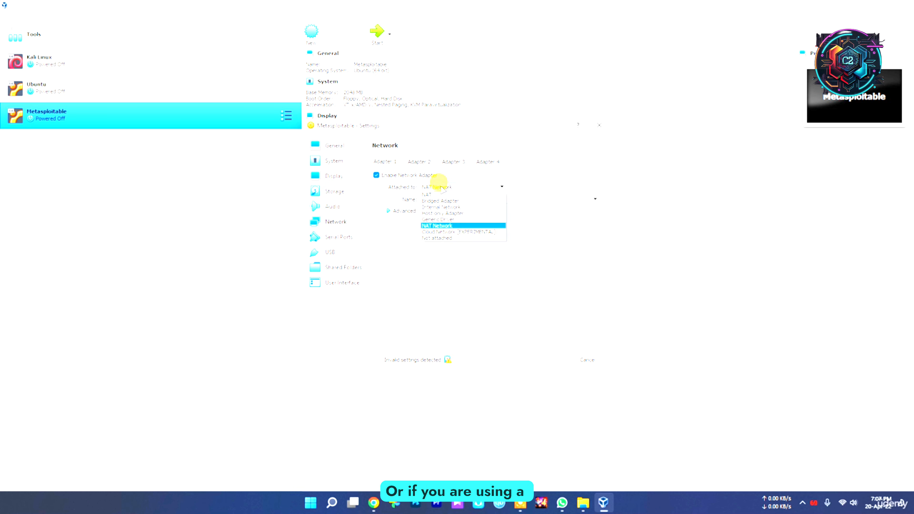
pyautogui.click(450, 200)
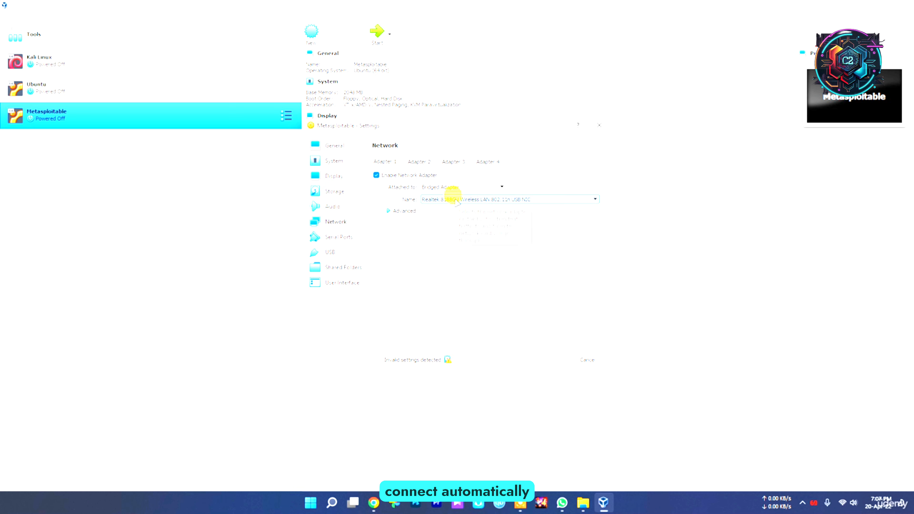
# Step: Review the serial port, USB, shared folder and user interface settings, and recheck the network and audio settings
pyautogui.click(338, 237)
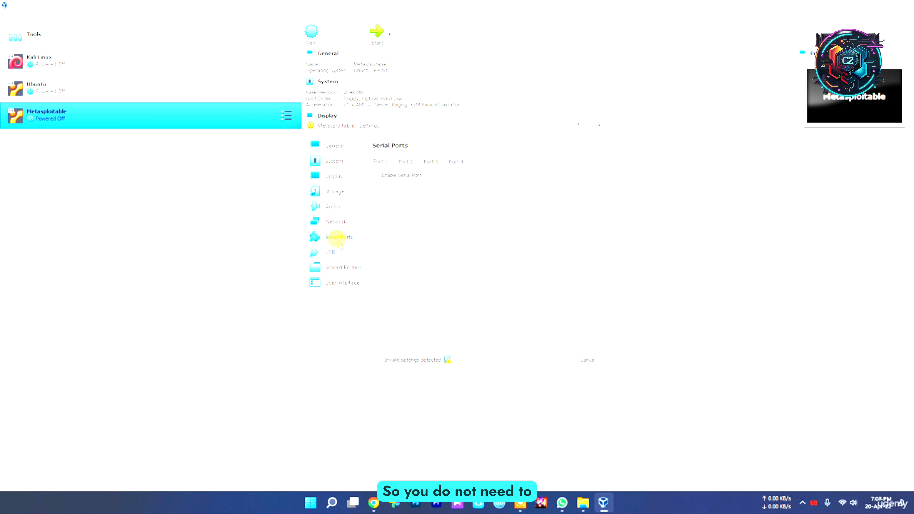
pyautogui.click(337, 252)
pyautogui.click(337, 267)
pyautogui.click(338, 283)
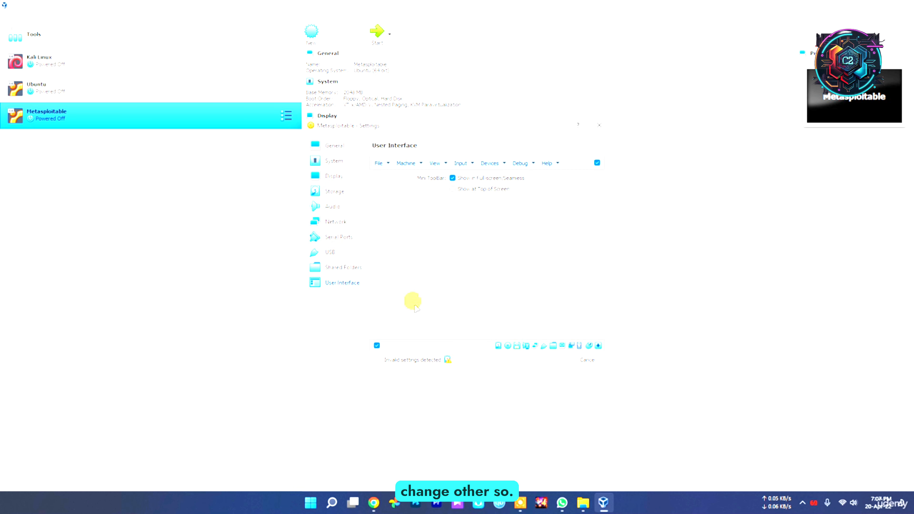
pyautogui.click(335, 203)
pyautogui.click(338, 217)
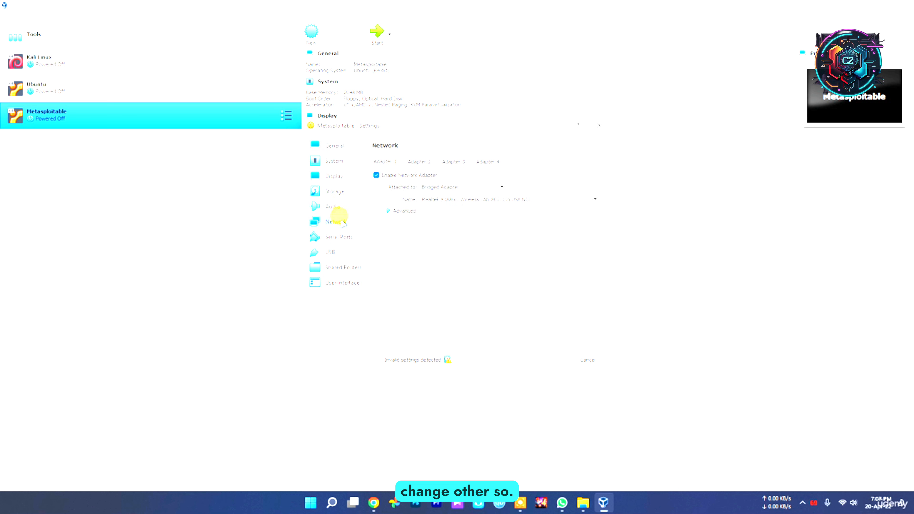
pyautogui.click(334, 206)
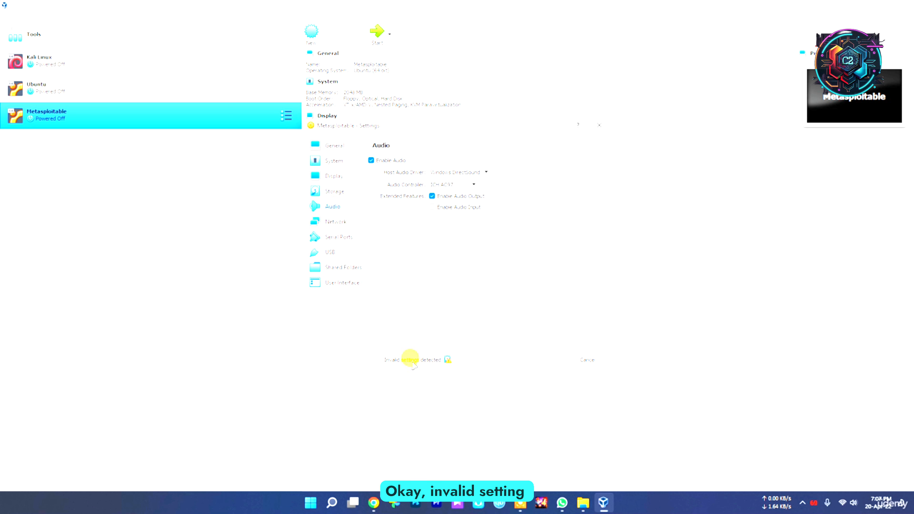
# Step: Inspect the storage devices for the cause of the invalid settings and discard all changes made to the machine's settings
pyautogui.click(334, 191)
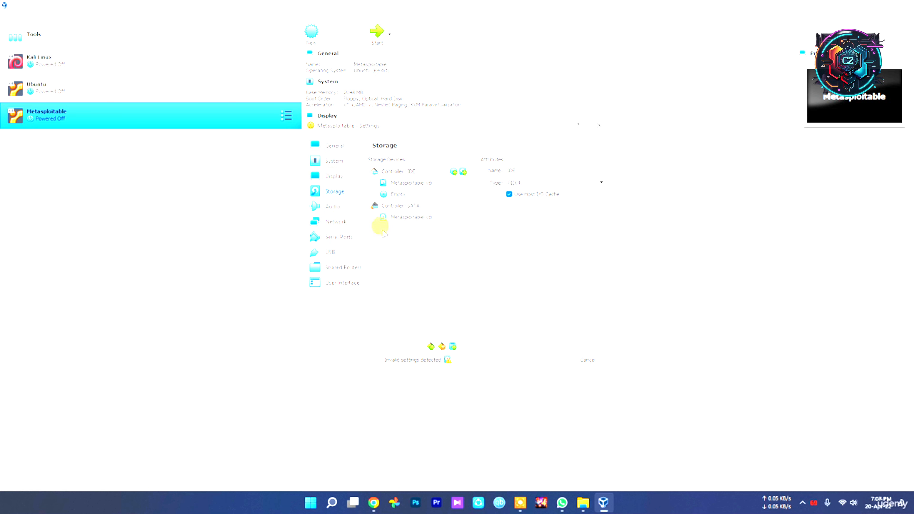
pyautogui.moveTo(448, 360)
pyautogui.click(397, 193)
pyautogui.click(401, 182)
pyautogui.click(413, 194)
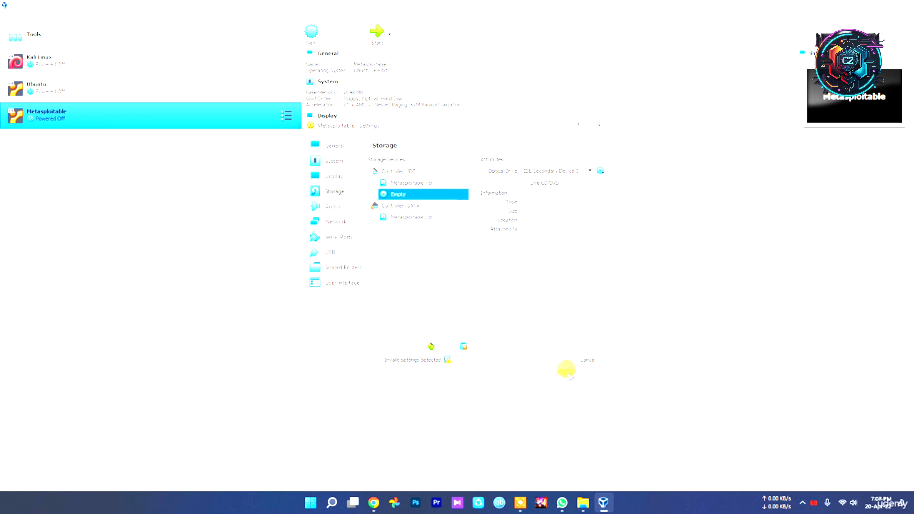
pyautogui.click(585, 360)
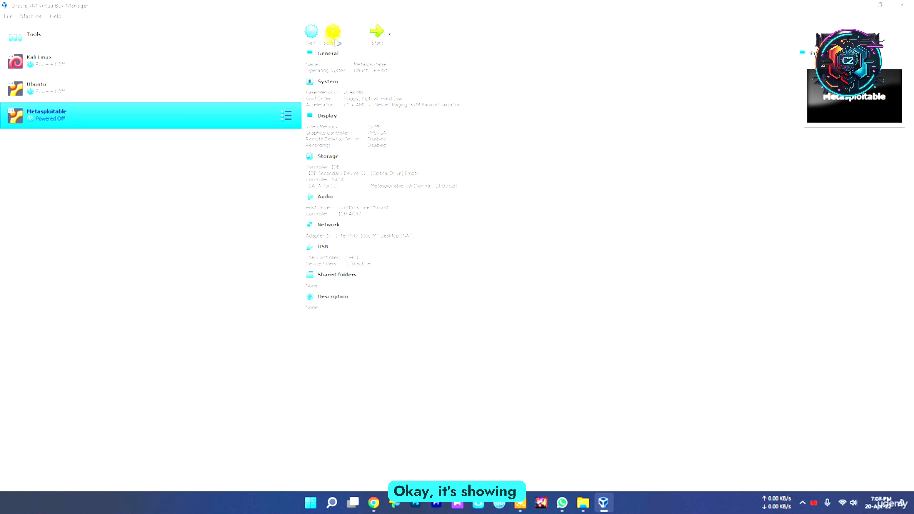
# Step: Reopen the Metasploitable machine's settings and review the general, motherboard, processor, display and storage options
pyautogui.click(333, 35)
pyautogui.click(342, 161)
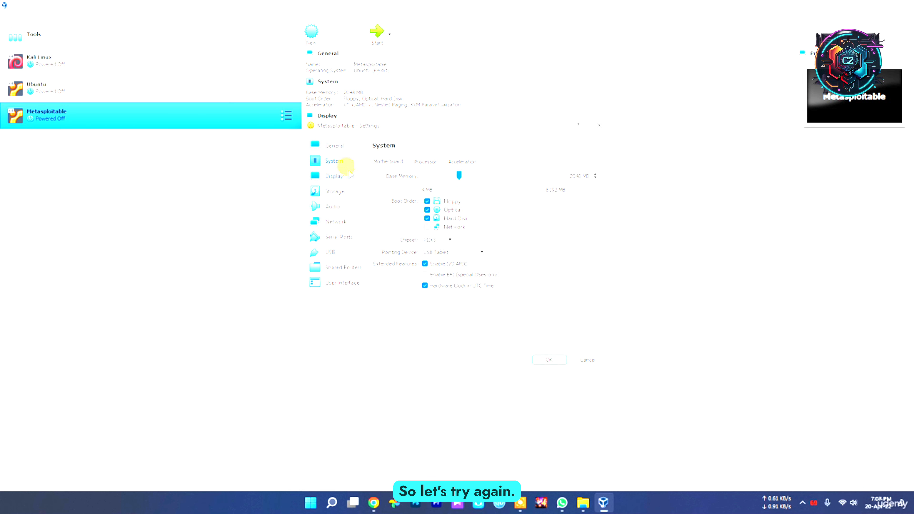
pyautogui.click(341, 175)
pyautogui.click(334, 160)
pyautogui.click(334, 145)
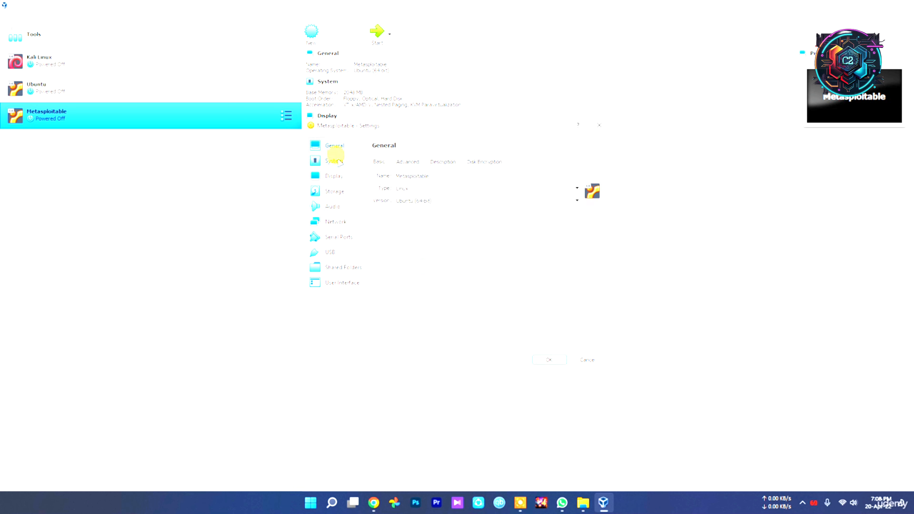
pyautogui.click(334, 161)
pyautogui.click(425, 161)
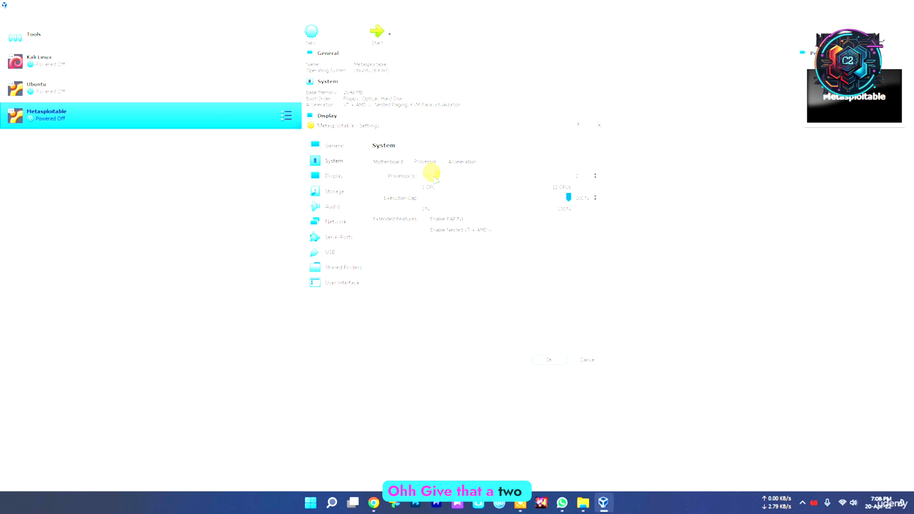
pyautogui.click(335, 175)
pyautogui.click(334, 191)
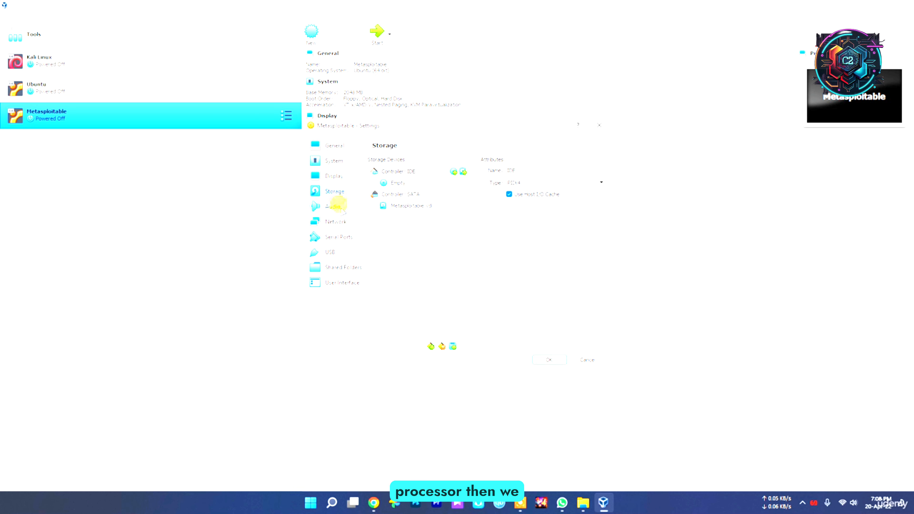
# Step: Try to choose a disk file for the empty optical drive from the Metasploitable2-Linux folder in Project\New folder on drive D:
pyautogui.click(400, 183)
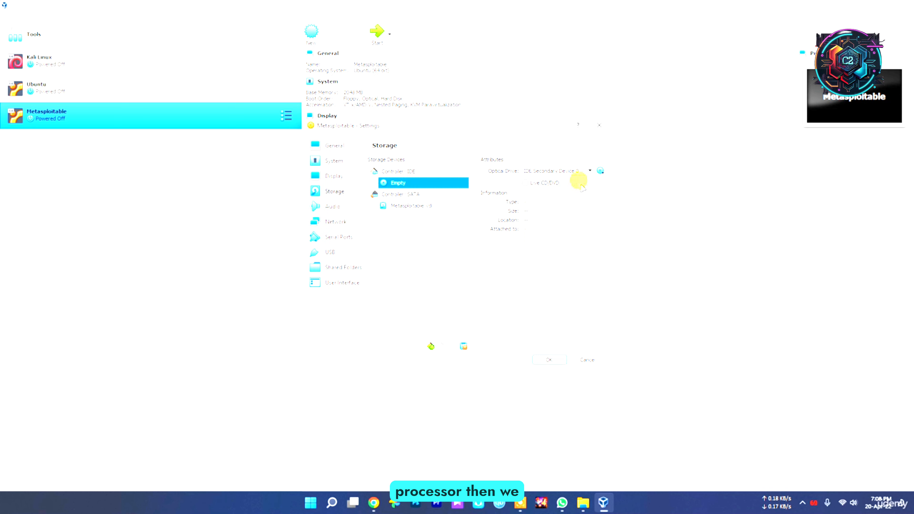
pyautogui.click(600, 170)
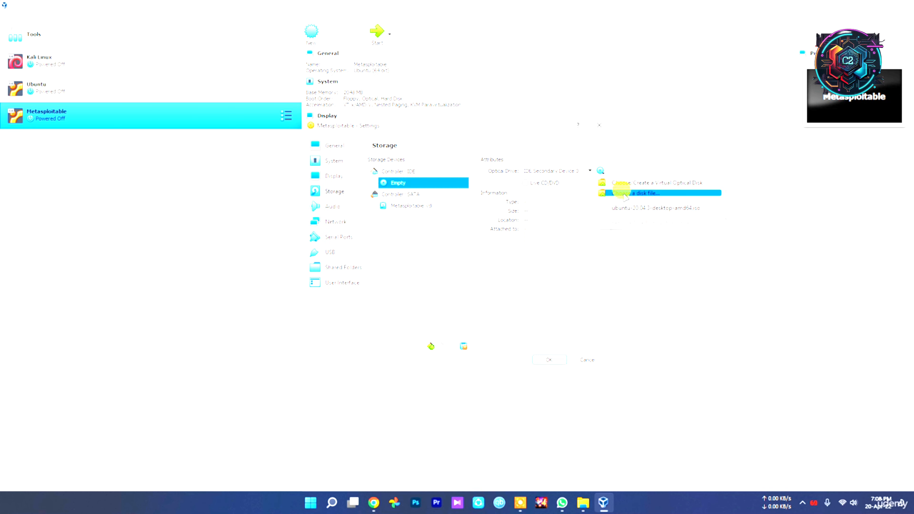
pyautogui.click(615, 194)
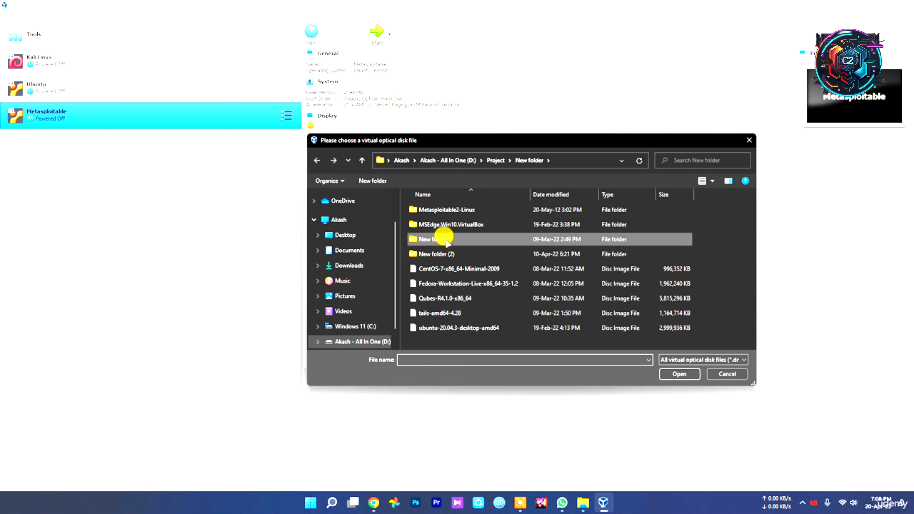
pyautogui.doubleClick(449, 210)
pyautogui.hotkey('alt', 'Left')
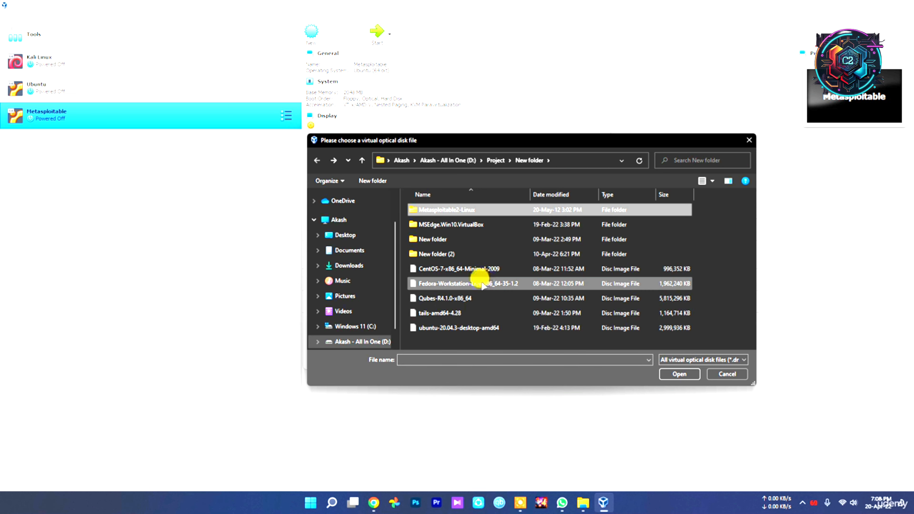
pyautogui.click(748, 140)
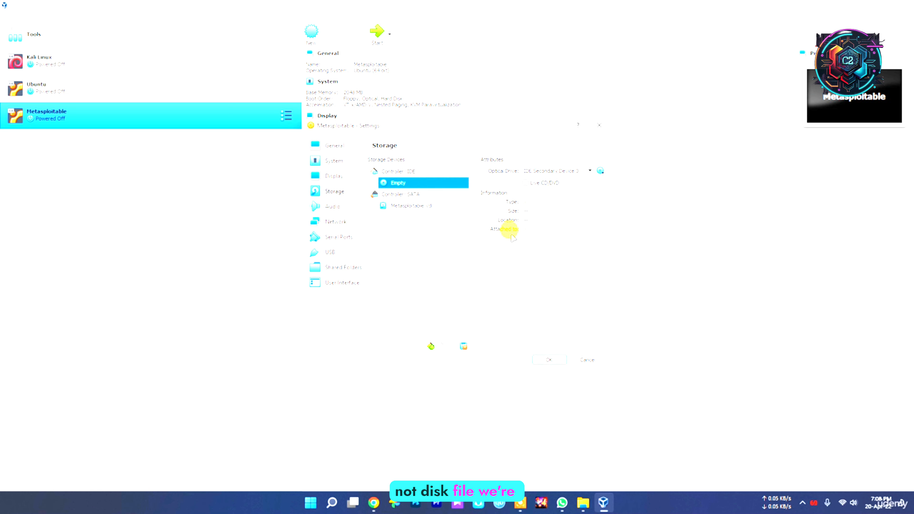
# Step: Try to add an optical drive to the IDE controller
pyautogui.click(409, 208)
pyautogui.click(406, 182)
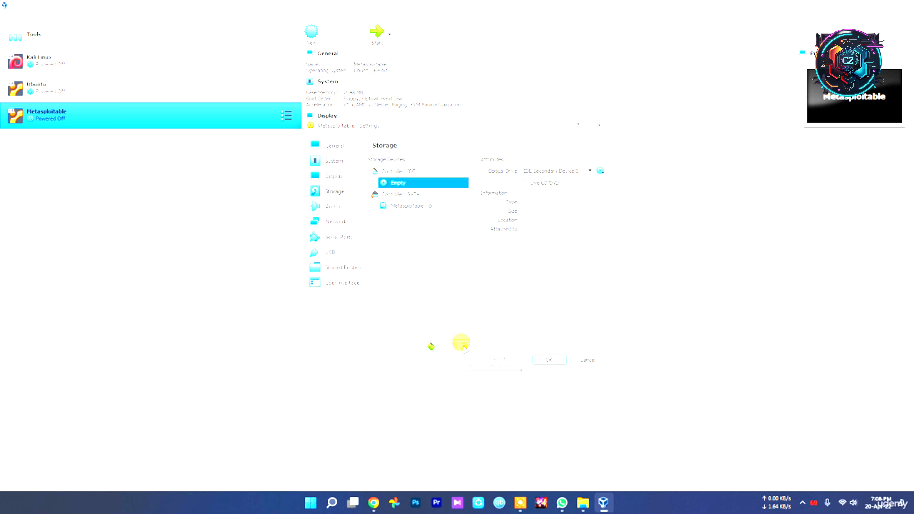
pyautogui.click(388, 172)
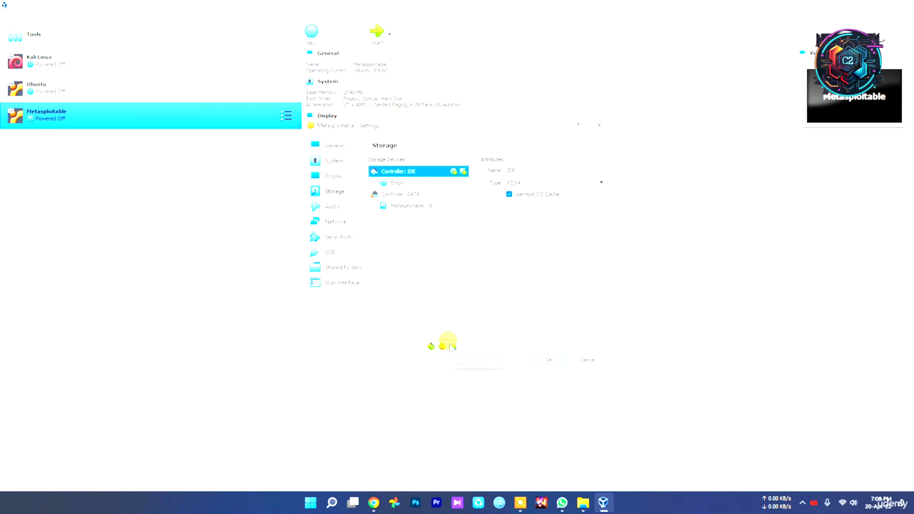
pyautogui.click(475, 351)
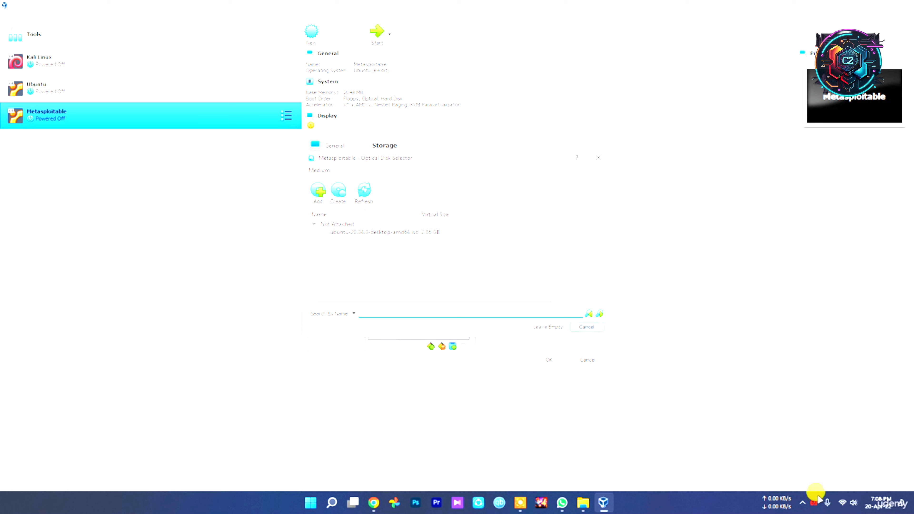
pyautogui.click(802, 502)
pyautogui.click(821, 476)
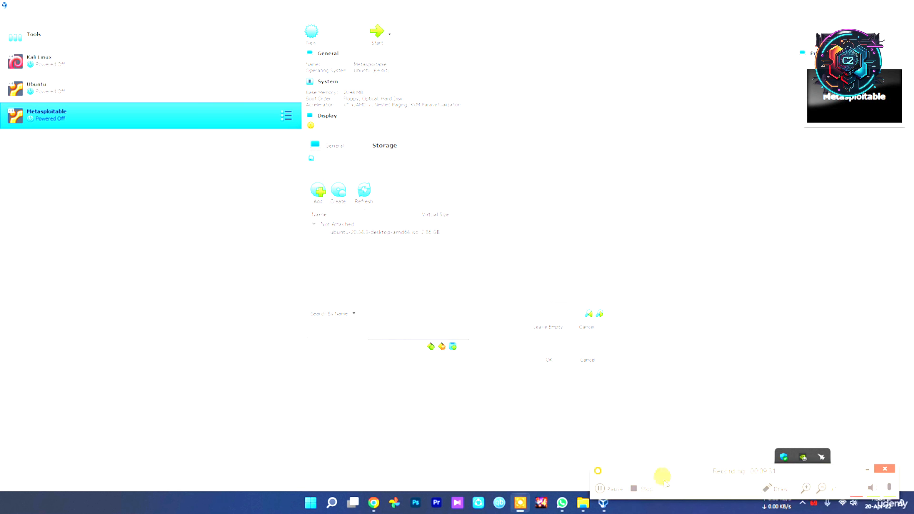
pyautogui.click(870, 468)
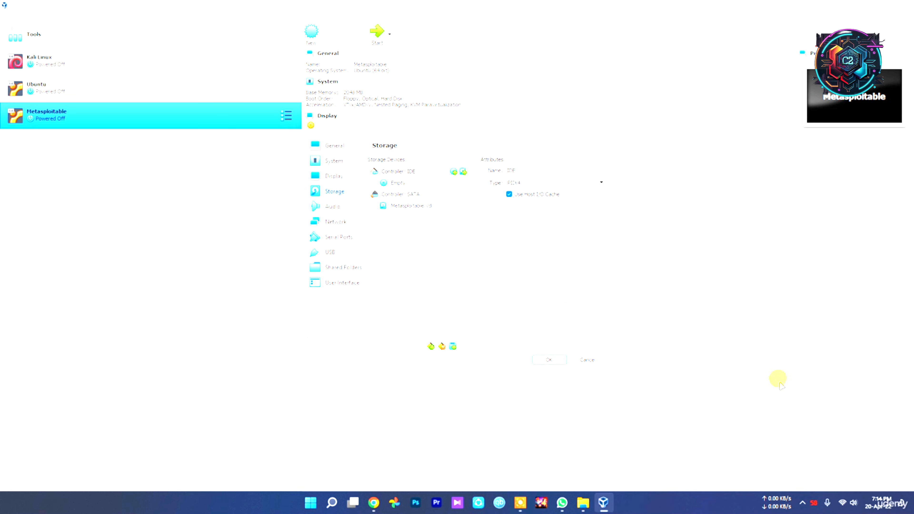
# Step: Attach Metasploitable.vmdk from the Metasploitable2-Linux folder in Project\New folder on drive D: as a hard disk on the IDE controller
pyautogui.click(400, 170)
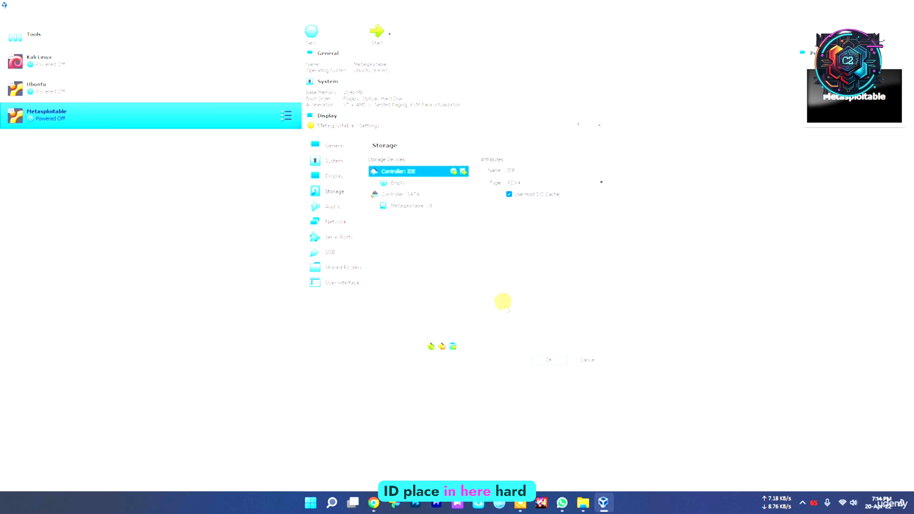
pyautogui.click(453, 347)
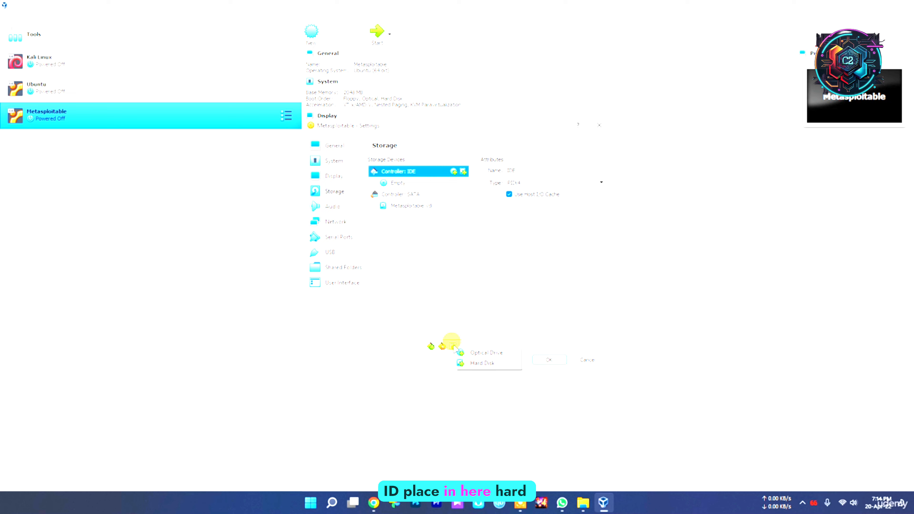
pyautogui.click(471, 363)
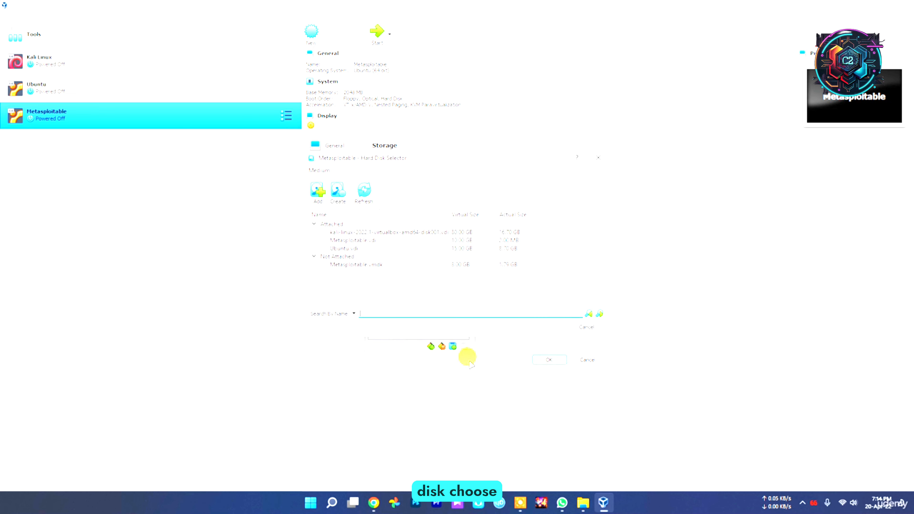
pyautogui.click(319, 191)
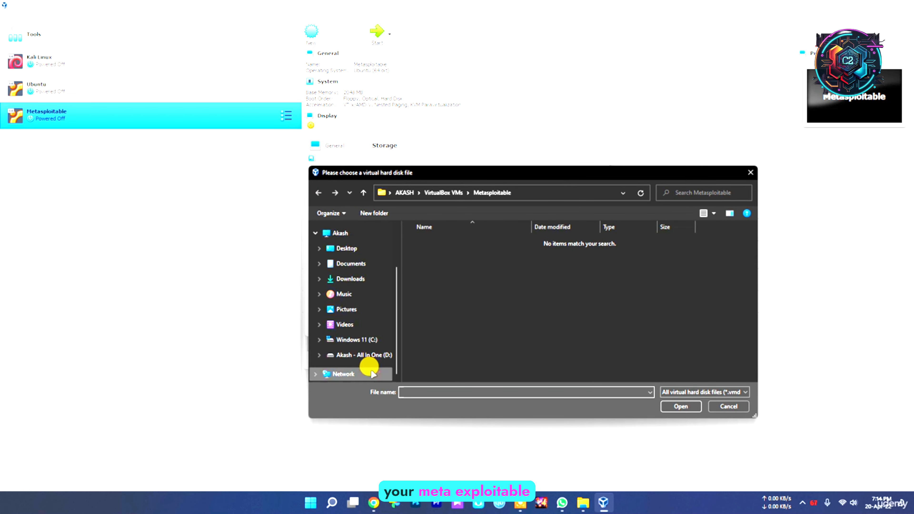
pyautogui.click(364, 355)
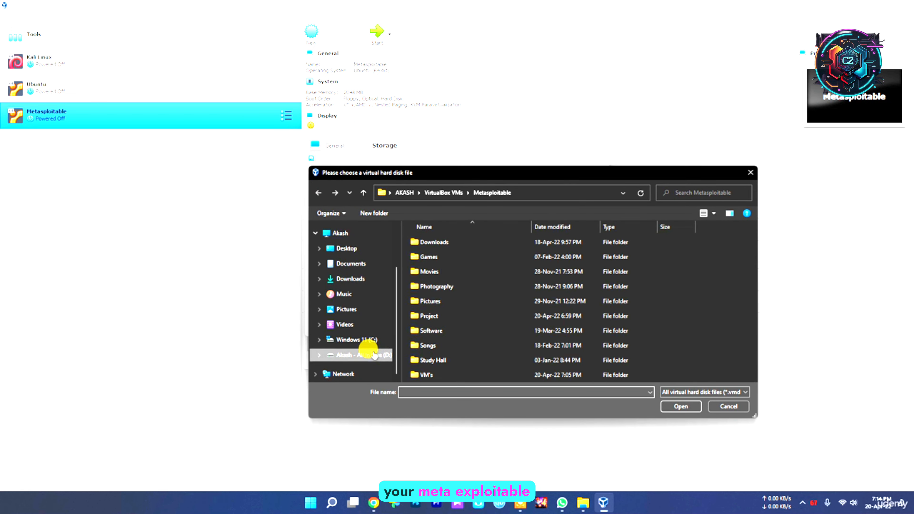
pyautogui.doubleClick(438, 316)
pyautogui.scroll(-5, 441, 322)
pyautogui.doubleClick(441, 374)
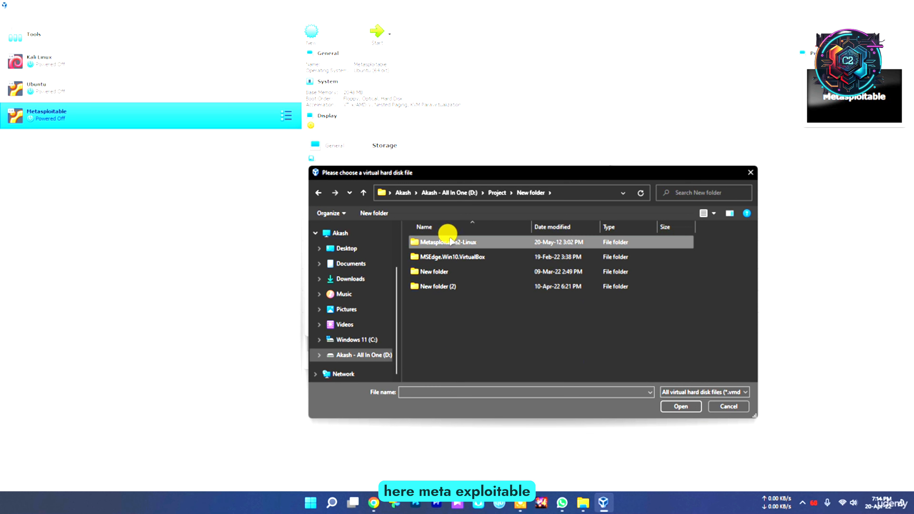
pyautogui.doubleClick(454, 245)
pyautogui.doubleClick(438, 239)
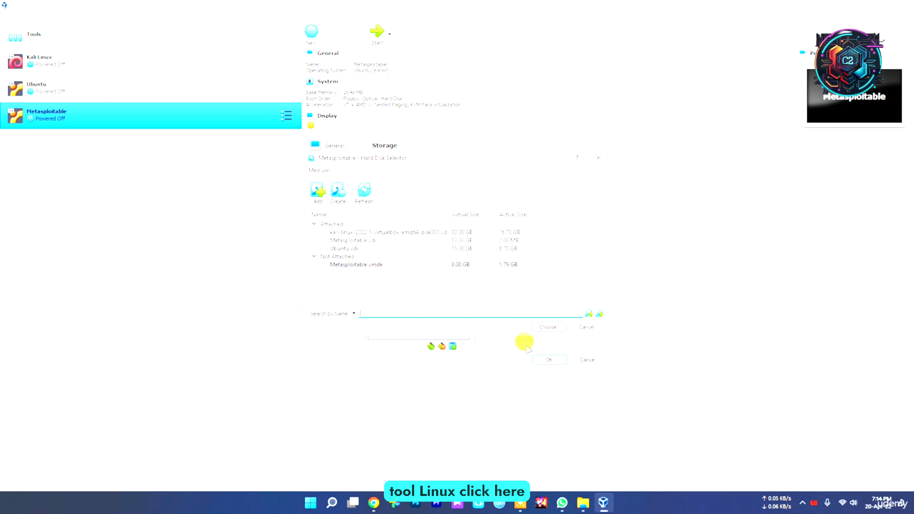
pyautogui.click(548, 326)
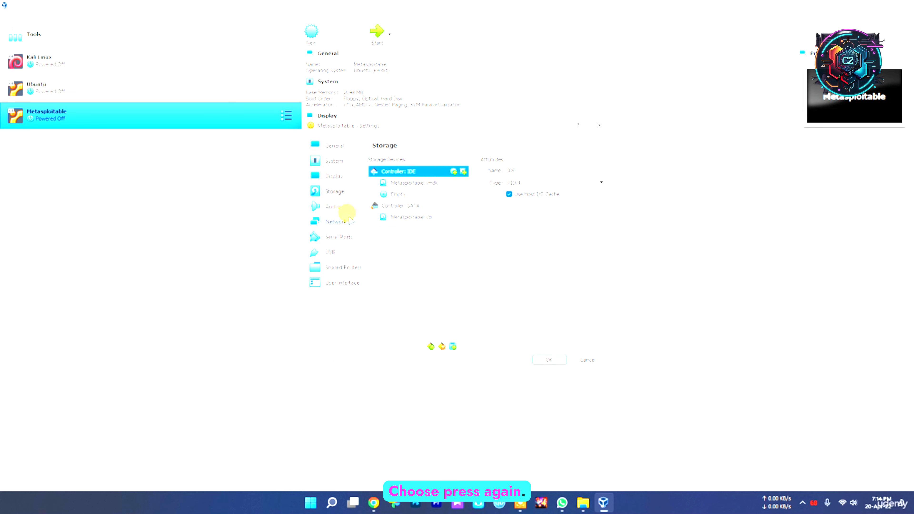
# Step: Attach the Metasploitable machine's first network adapter to Bridged Adapter and check the USB settings
pyautogui.click(334, 211)
pyautogui.click(336, 221)
pyautogui.click(459, 185)
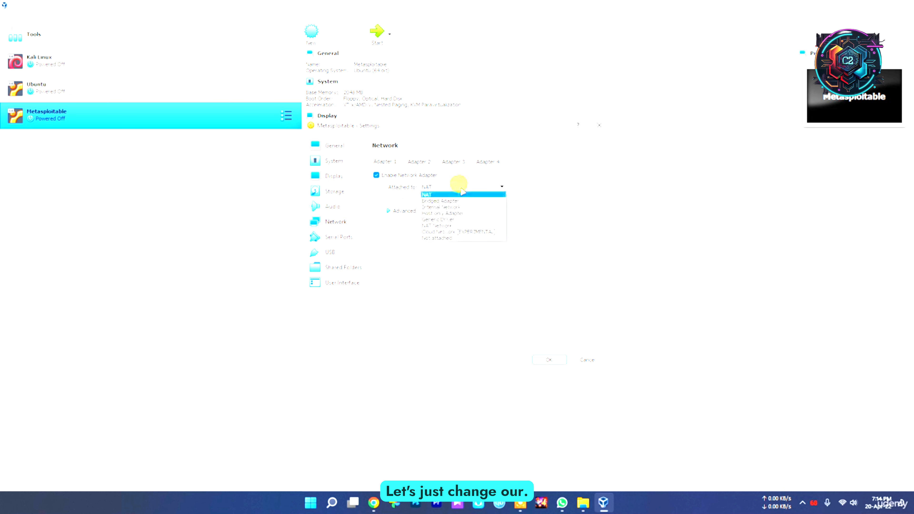
pyautogui.click(454, 200)
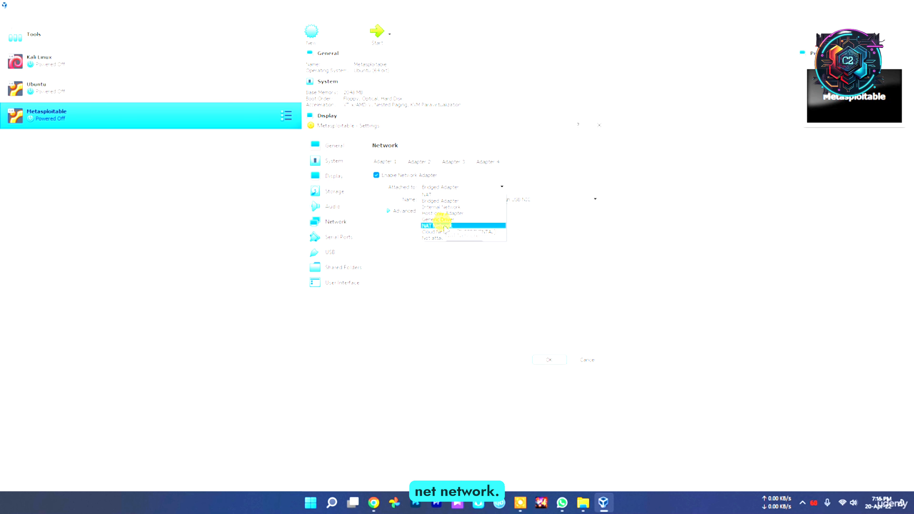
pyautogui.click(449, 298)
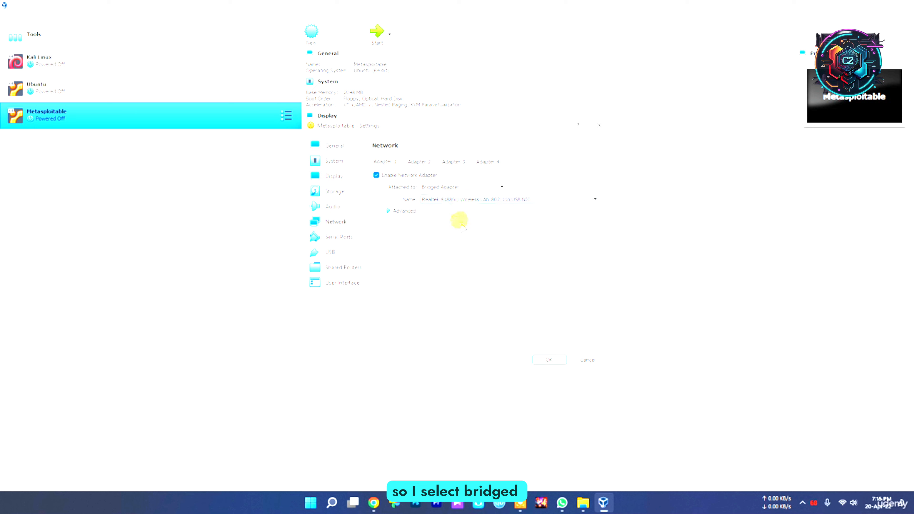
pyautogui.click(330, 252)
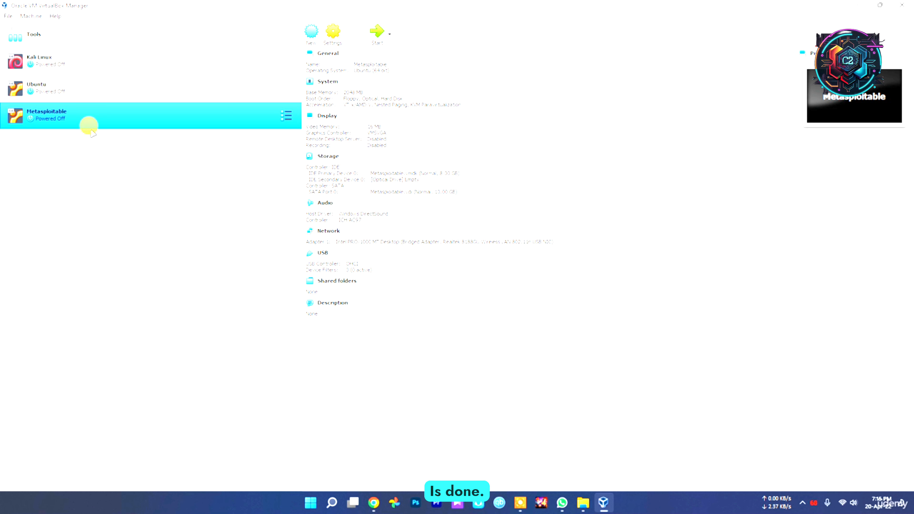
pyautogui.click(802, 503)
pyautogui.click(667, 448)
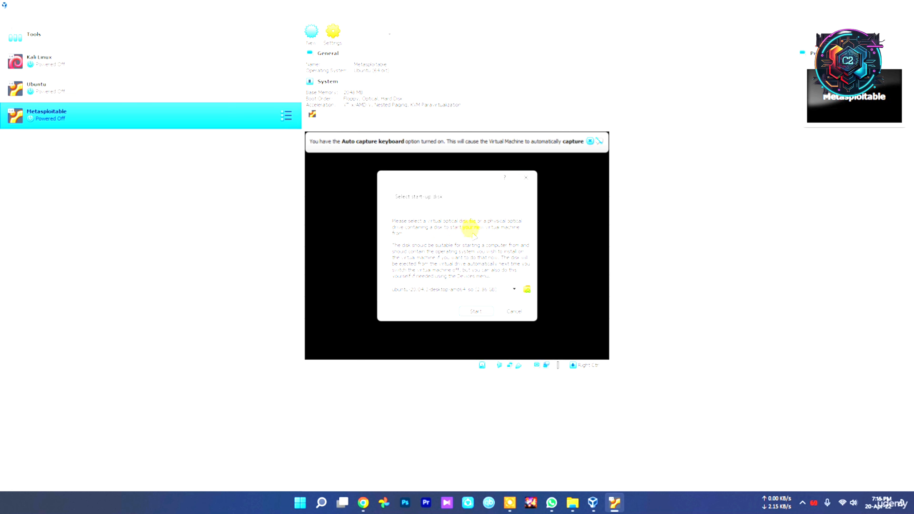
# Step: Start the Metasploitable machine from the Ubuntu desktop ISO as the start-up disk and dismiss the notification banners
pyautogui.click(475, 312)
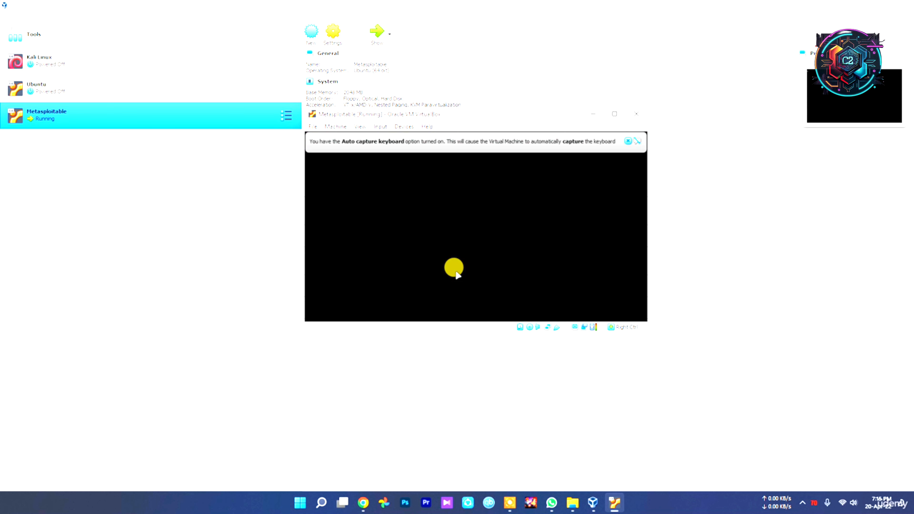
pyautogui.click(668, 140)
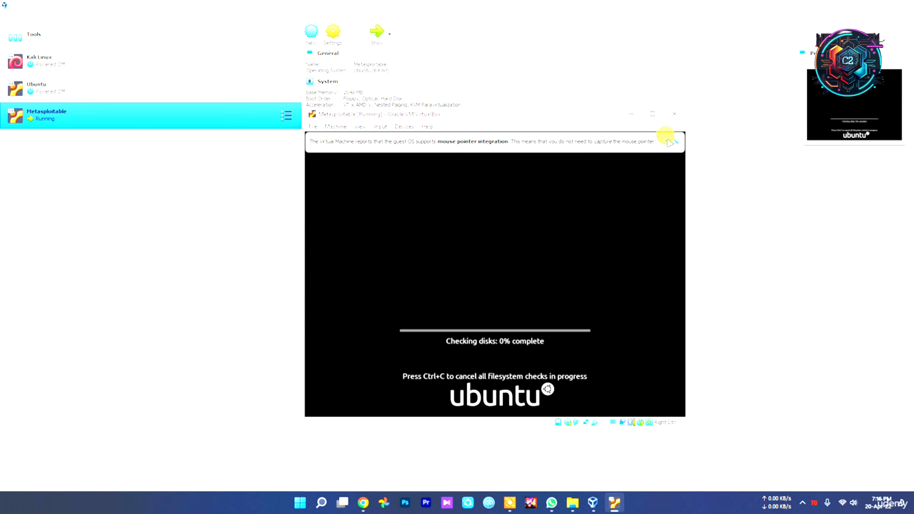
pyautogui.click(669, 141)
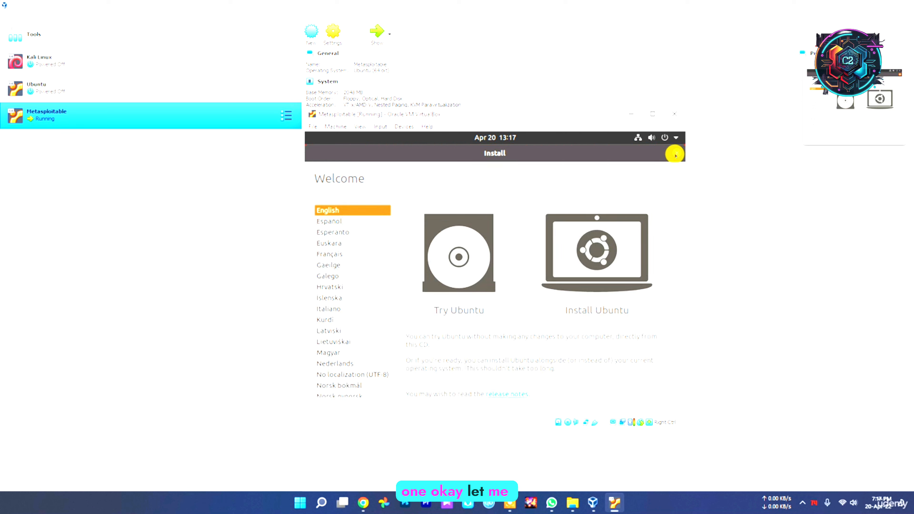
pyautogui.click(802, 504)
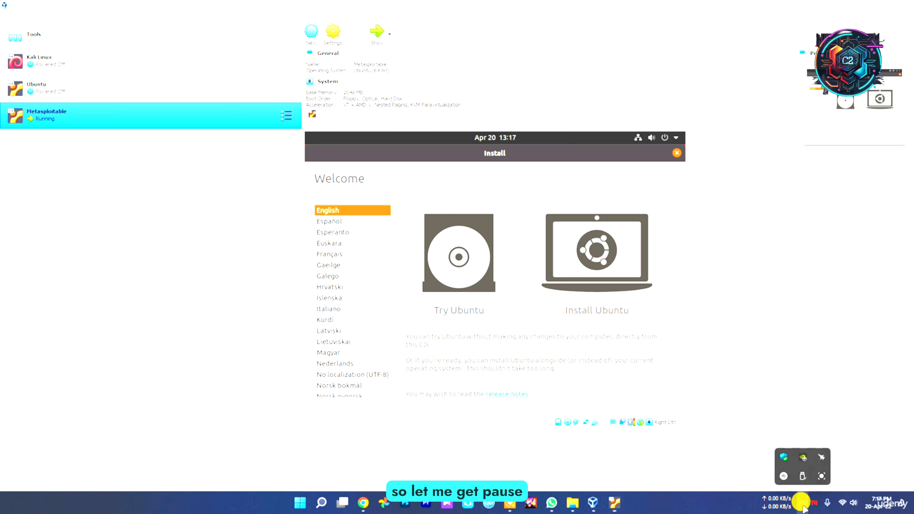
pyautogui.click(823, 474)
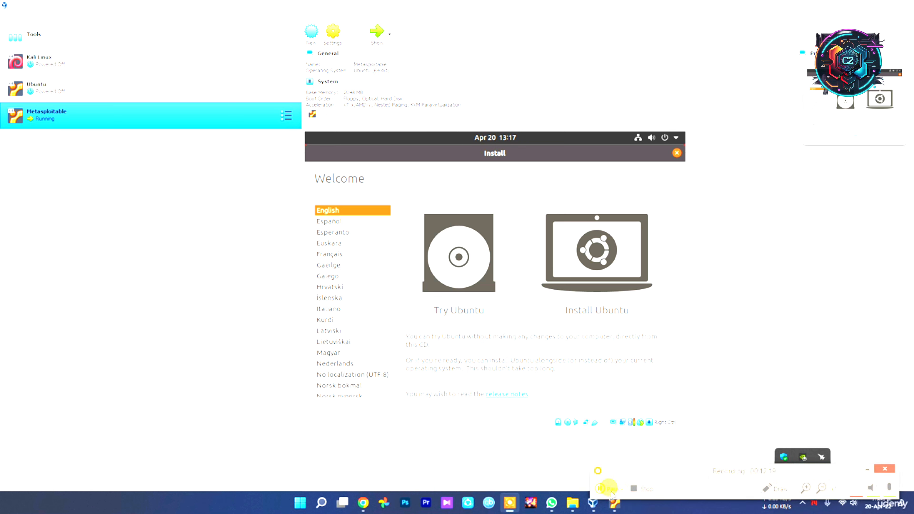
pyautogui.click(885, 467)
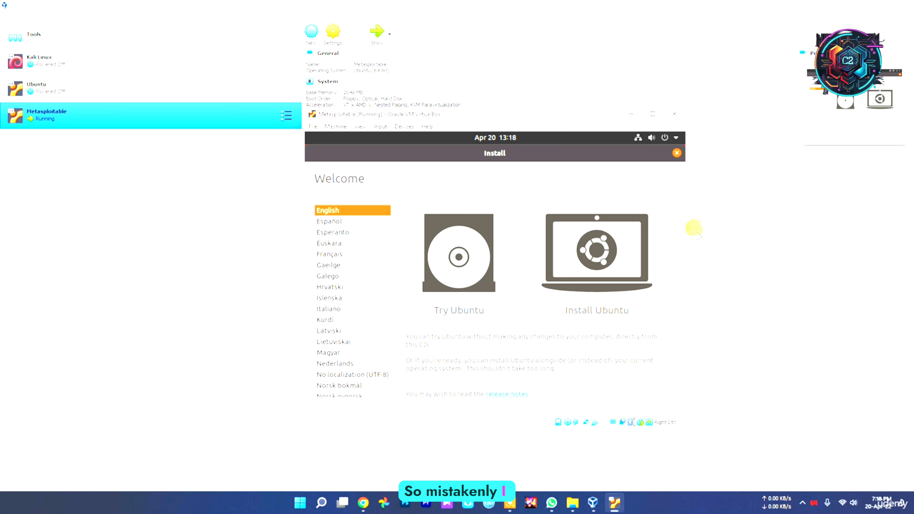
# Step: Power off the Metasploitable machine and remove it together with all its files
pyautogui.click(675, 116)
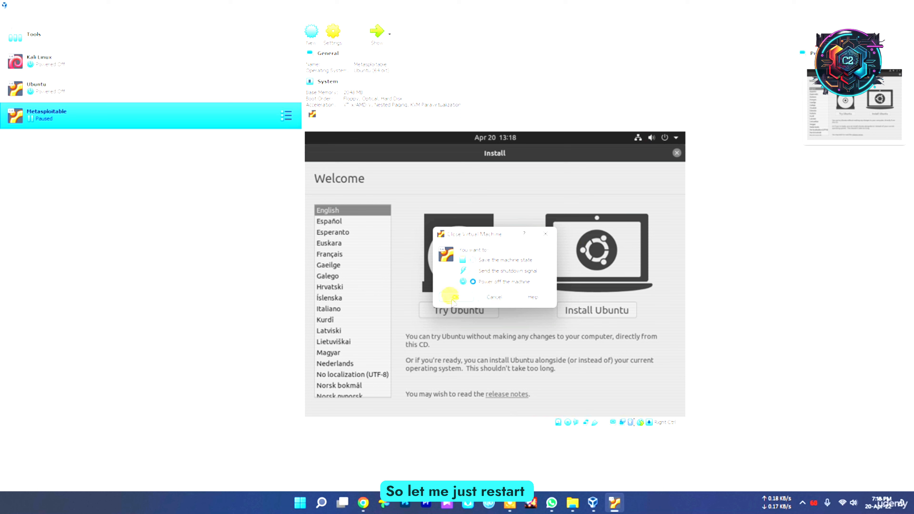
pyautogui.click(454, 298)
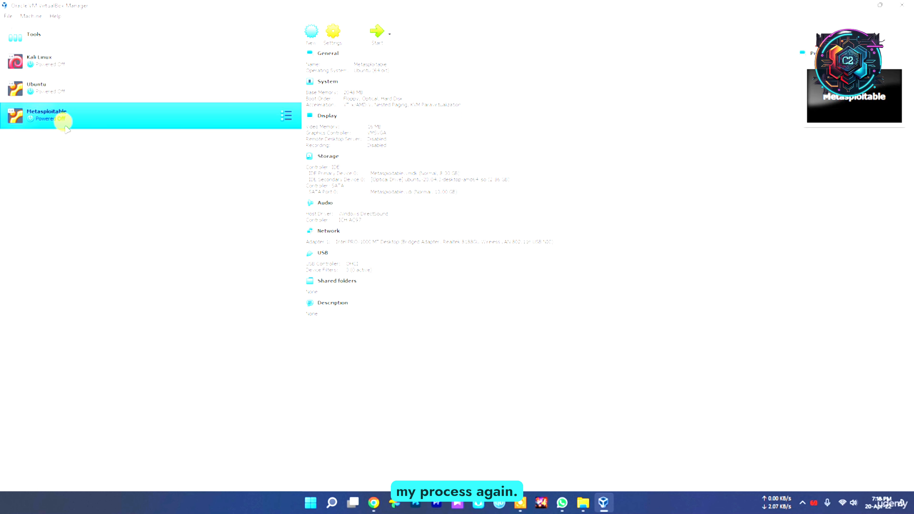
pyautogui.rightClick(109, 116)
pyautogui.click(150, 168)
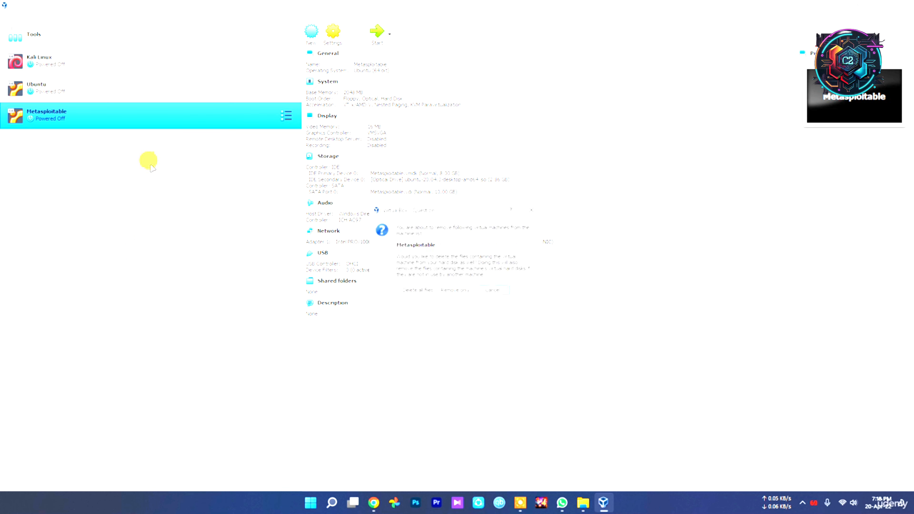
pyautogui.click(418, 291)
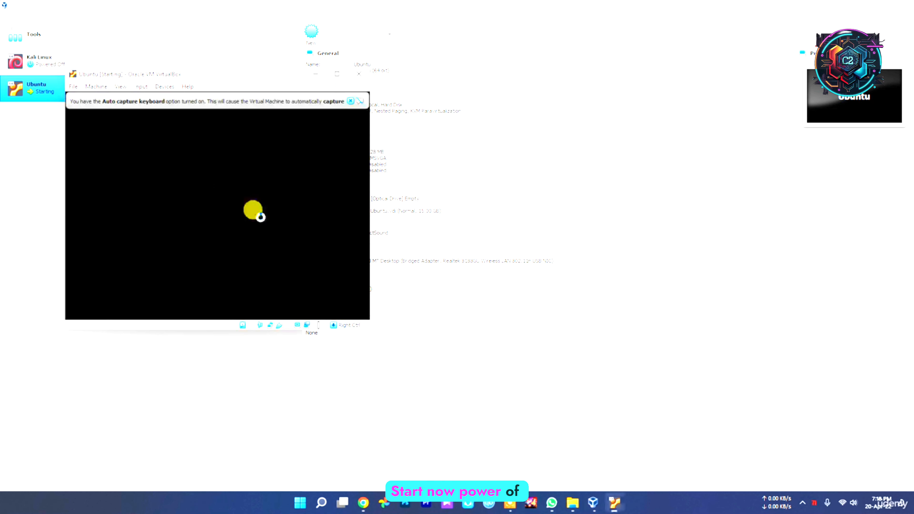
# Step: Power off the Ubuntu virtual machine
pyautogui.click(360, 73)
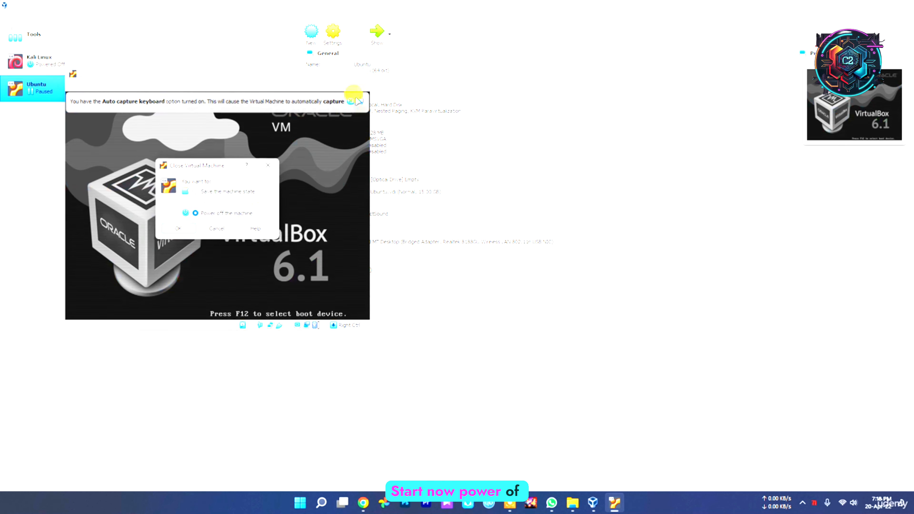
pyautogui.click(178, 229)
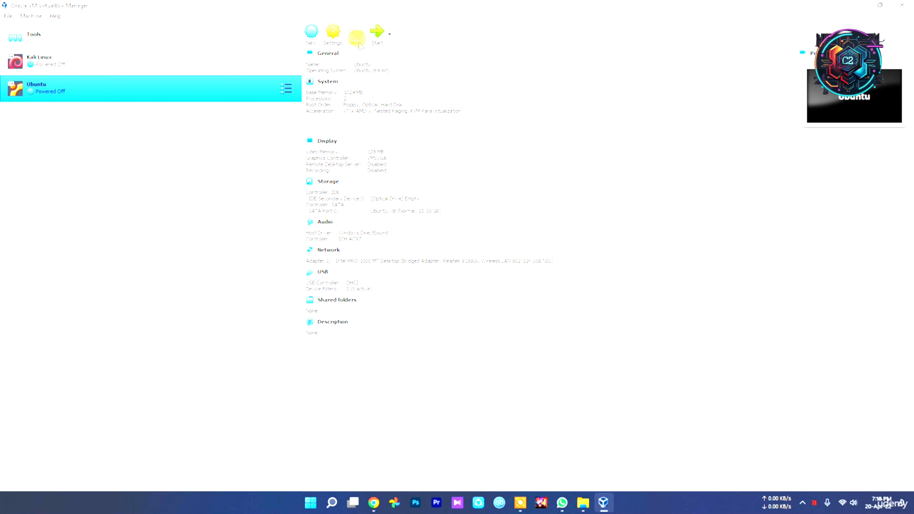
# Step: Begin creating a new virtual machine named Metasploitable with type Linux and version Ubuntu (64-bit)
pyautogui.click(67, 36)
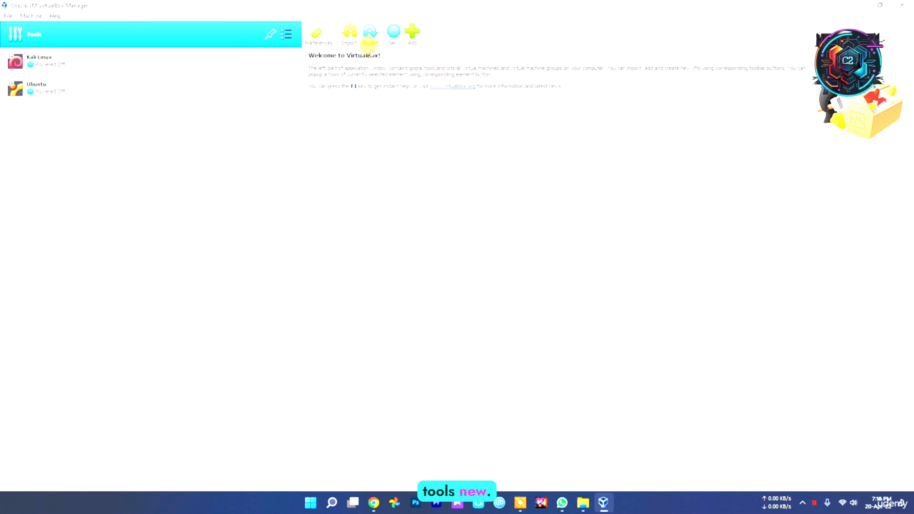
pyautogui.click(392, 32)
pyautogui.write('Me')
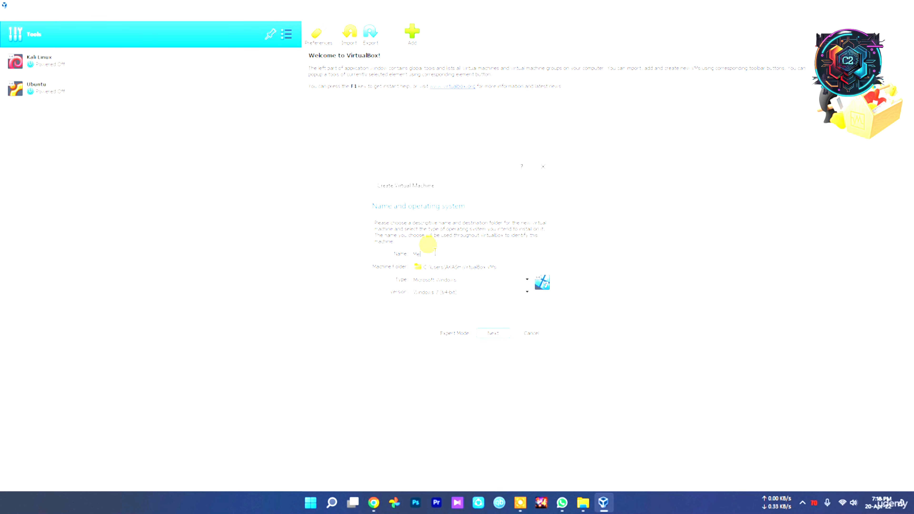
pyautogui.write('tasploitable')
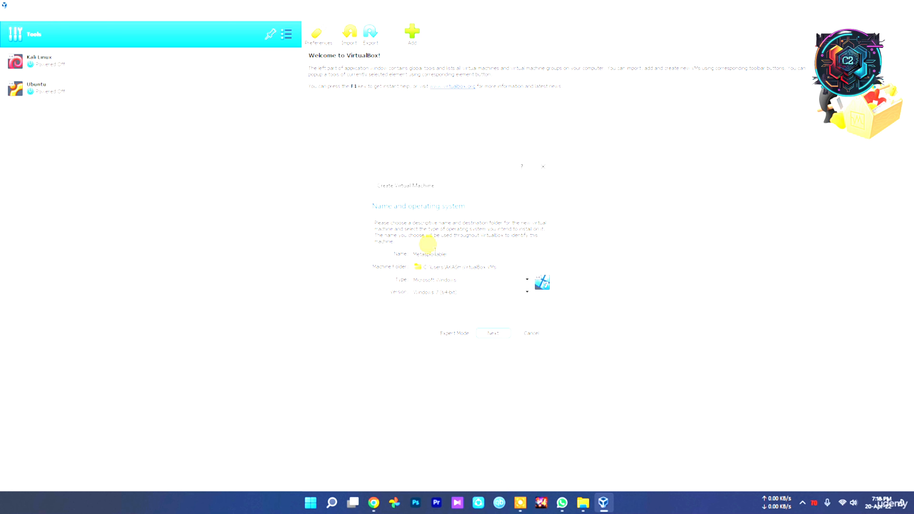
pyautogui.click(452, 280)
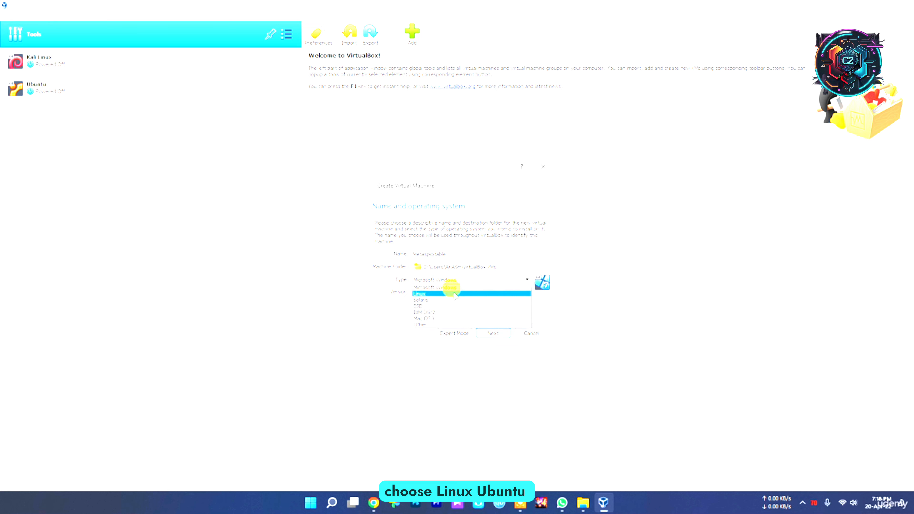
pyautogui.click(449, 294)
pyautogui.click(442, 292)
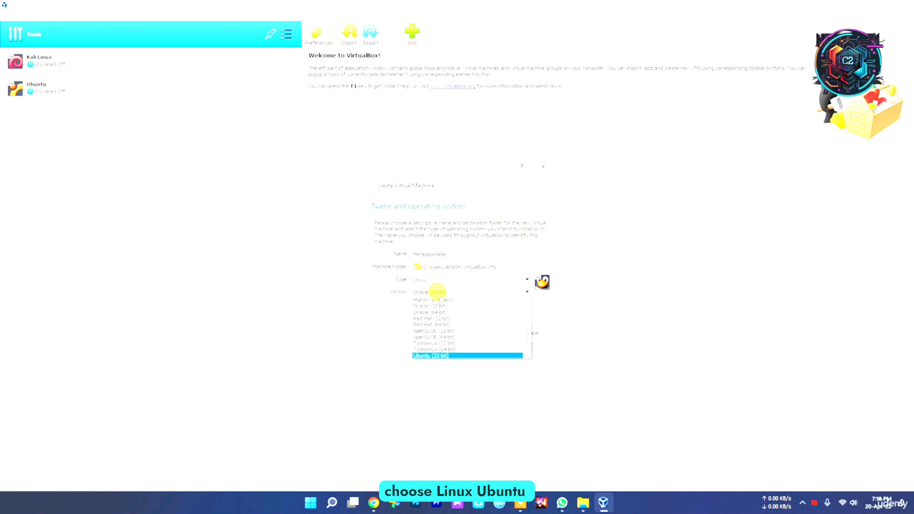
pyautogui.scroll(-3, 467, 355)
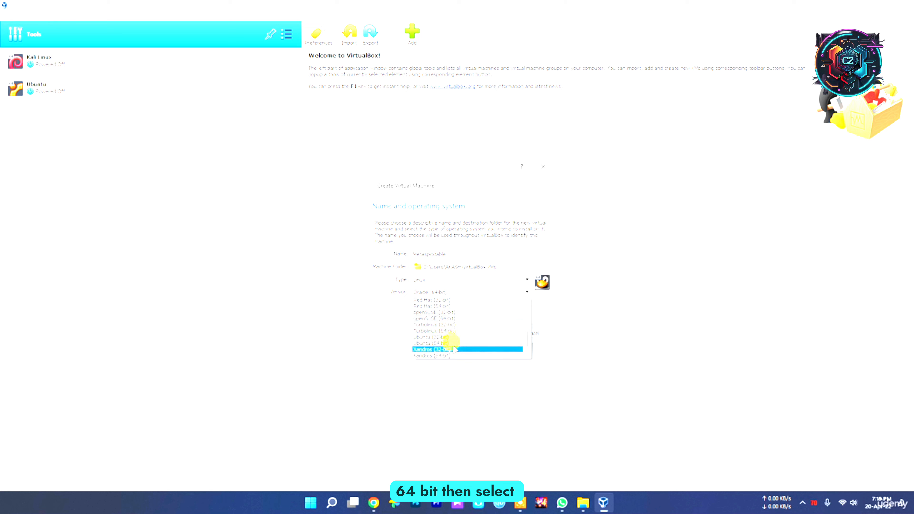
pyautogui.click(448, 341)
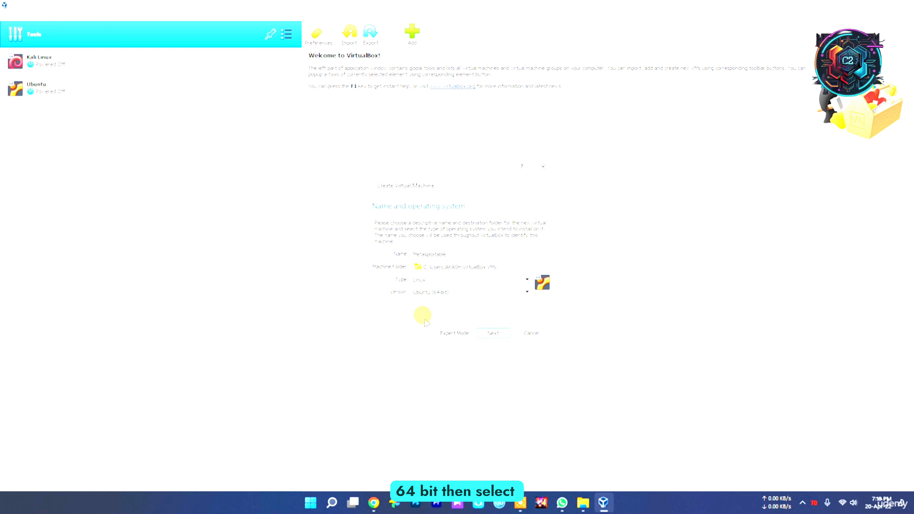
pyautogui.click(492, 335)
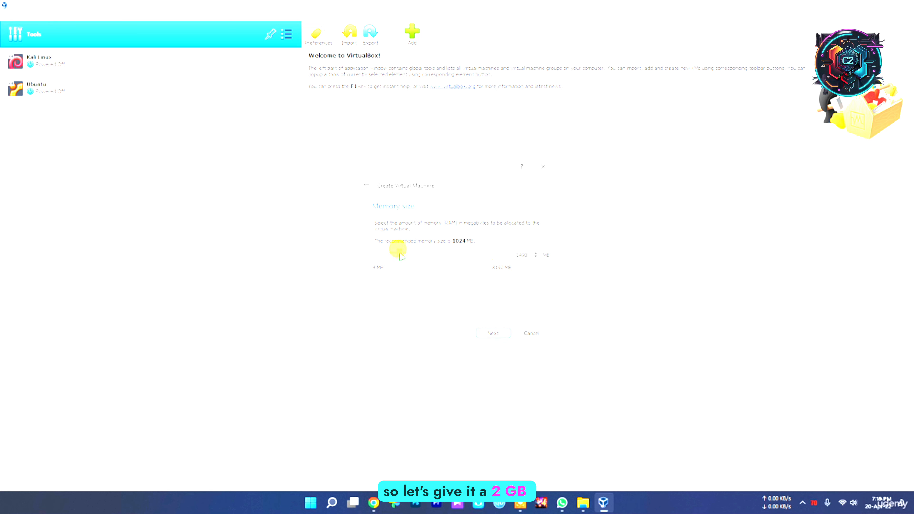
# Step: Accept 2048 MB of memory, use an existing virtual hard disk file, and start adding a disk from a file
pyautogui.click(495, 332)
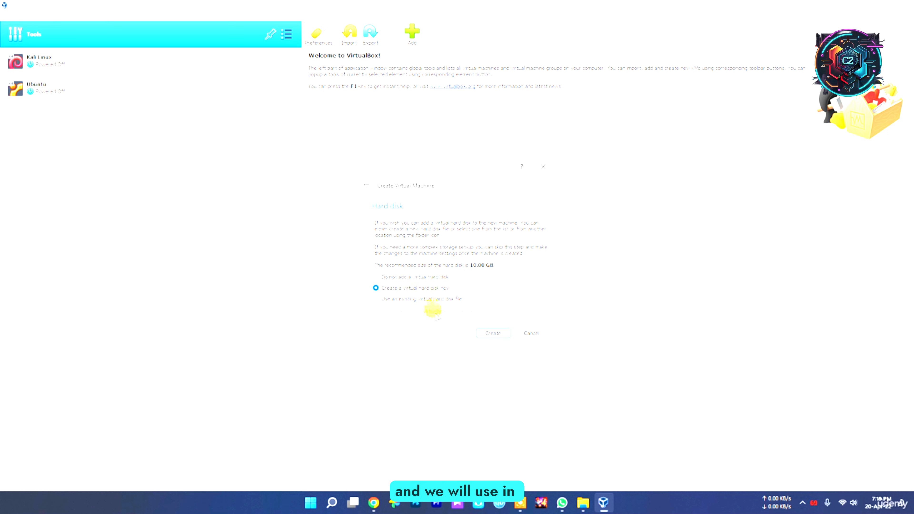
pyautogui.click(408, 299)
pyautogui.click(544, 311)
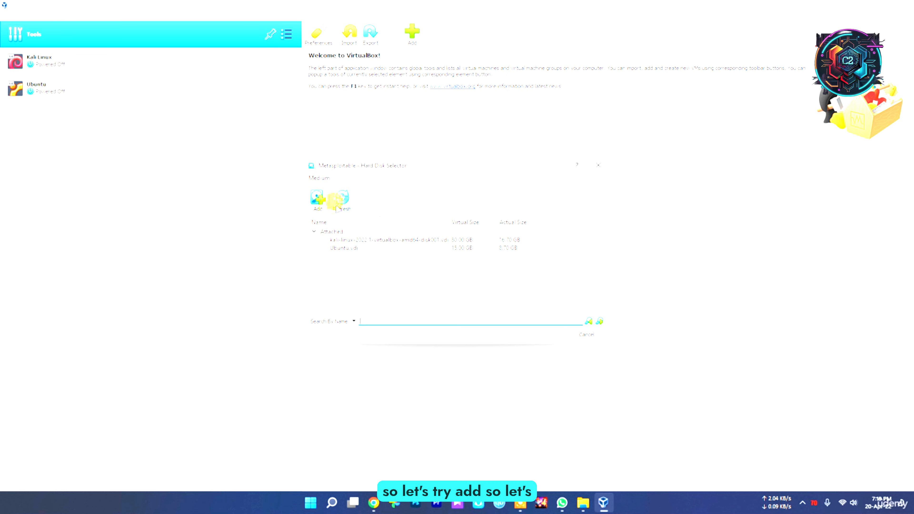
pyautogui.click(317, 201)
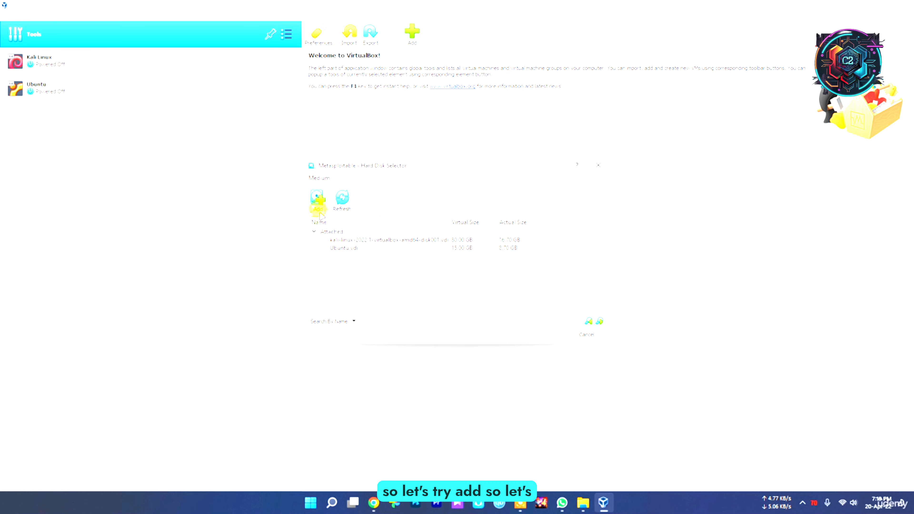
pyautogui.click(317, 198)
# Step: Look for the Metasploitable virtual disk in the Metasploitable2-Linux folder under Project > New folder on drive D:
pyautogui.scroll(-3, 360, 306)
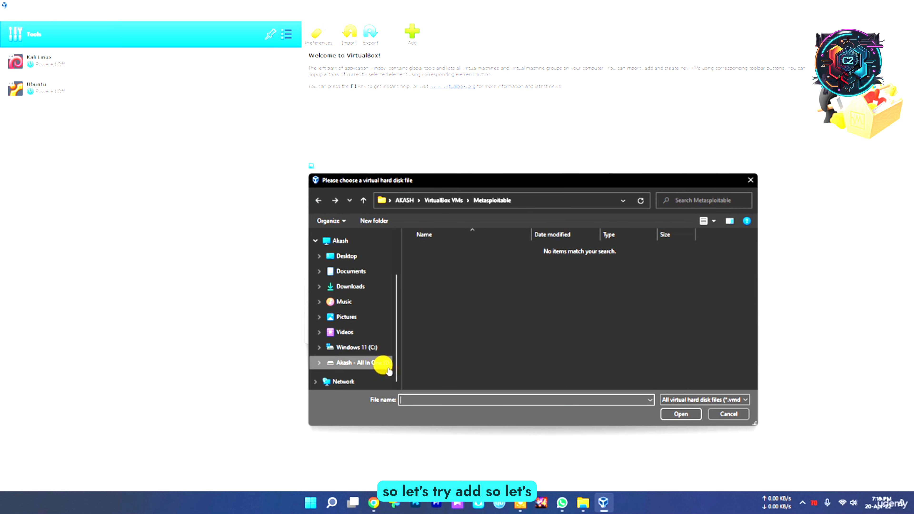
pyautogui.click(378, 362)
pyautogui.doubleClick(432, 323)
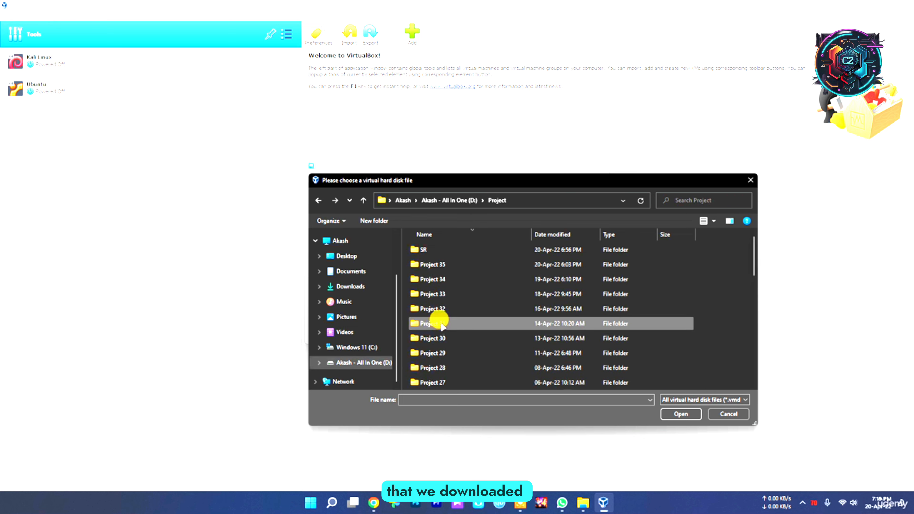
pyautogui.scroll(-10, 448, 378)
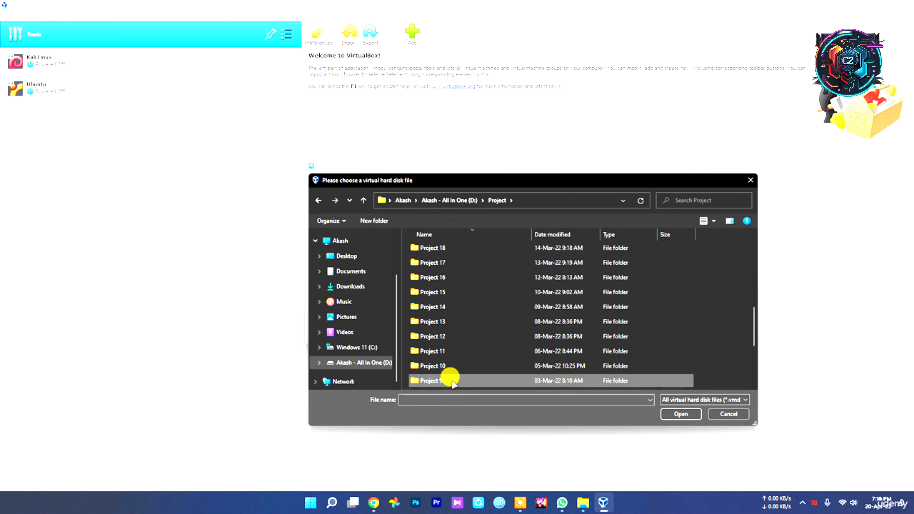
pyautogui.doubleClick(449, 377)
pyautogui.doubleClick(456, 248)
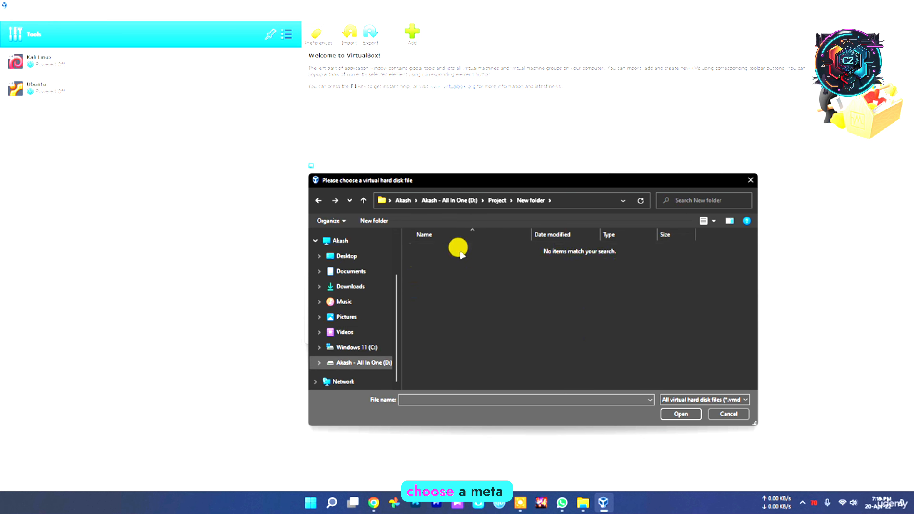
pyautogui.hotkey('alt', 'Left')
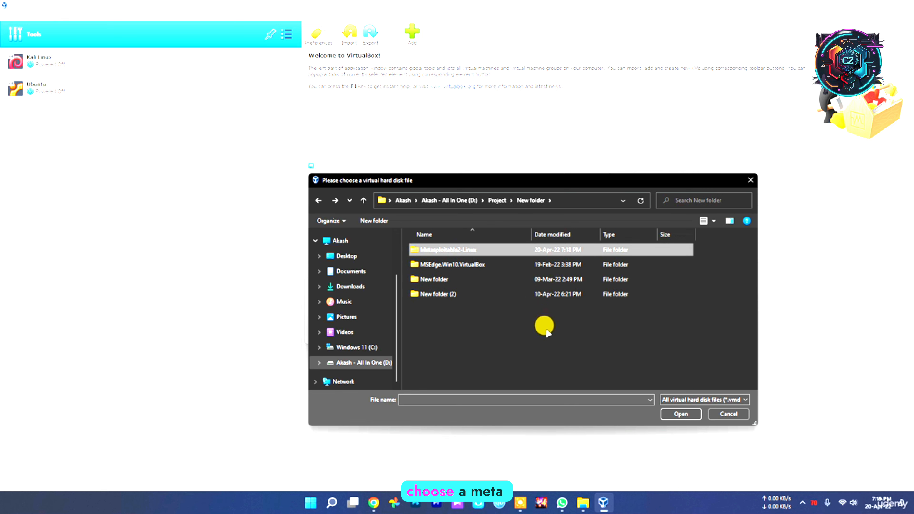
pyautogui.click(546, 331)
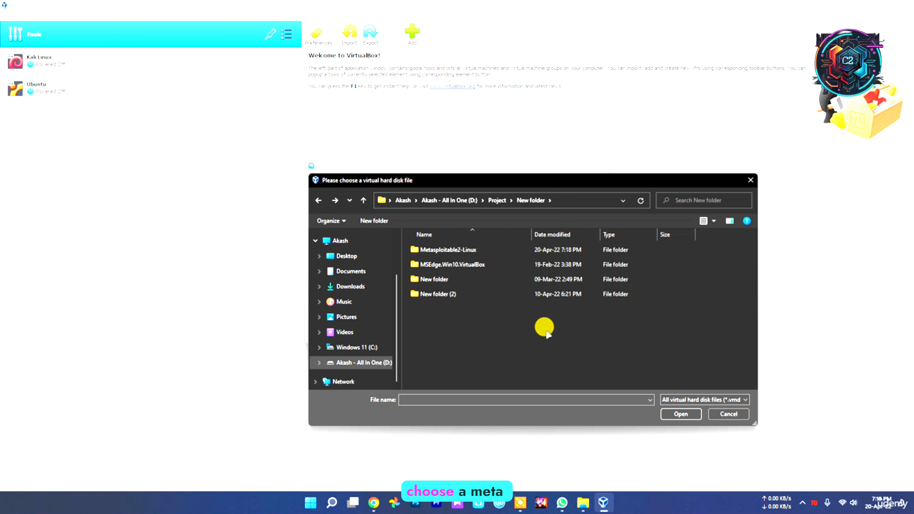
pyautogui.doubleClick(459, 249)
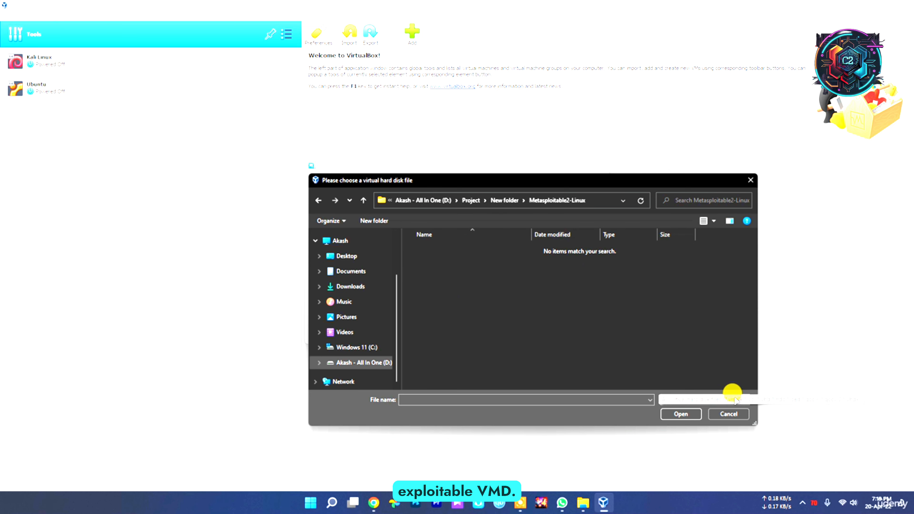
# Step: Switch to File Explorer and check the Metasploitable2-Linux folder and its parent folder for the virtual disk file
pyautogui.click(583, 502)
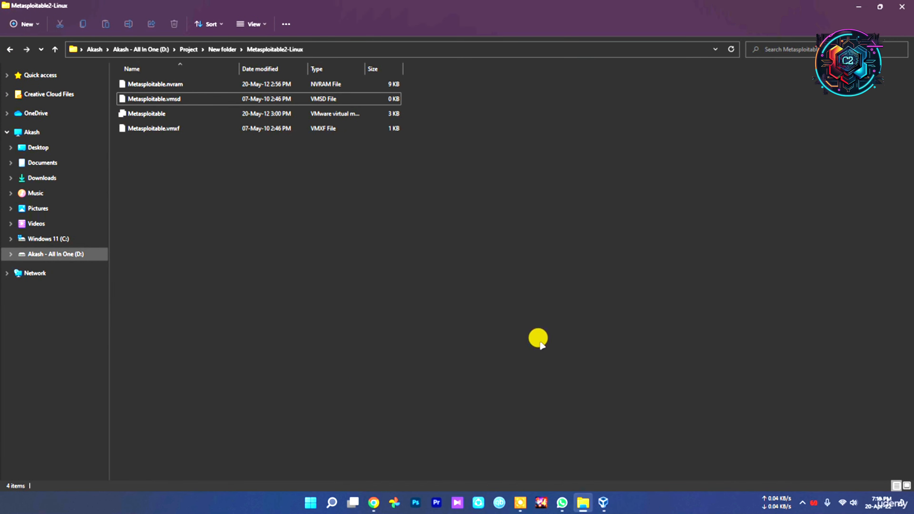
pyautogui.click(731, 49)
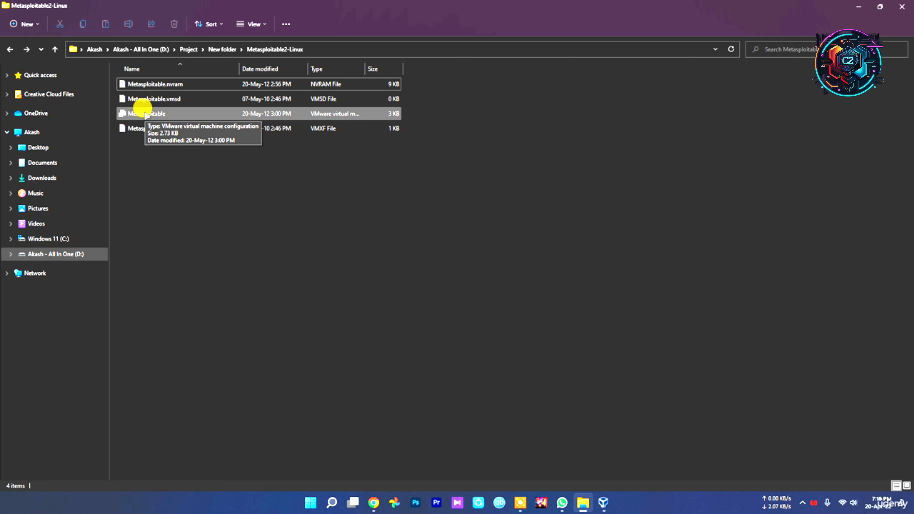
pyautogui.hotkey('alt', 'Up')
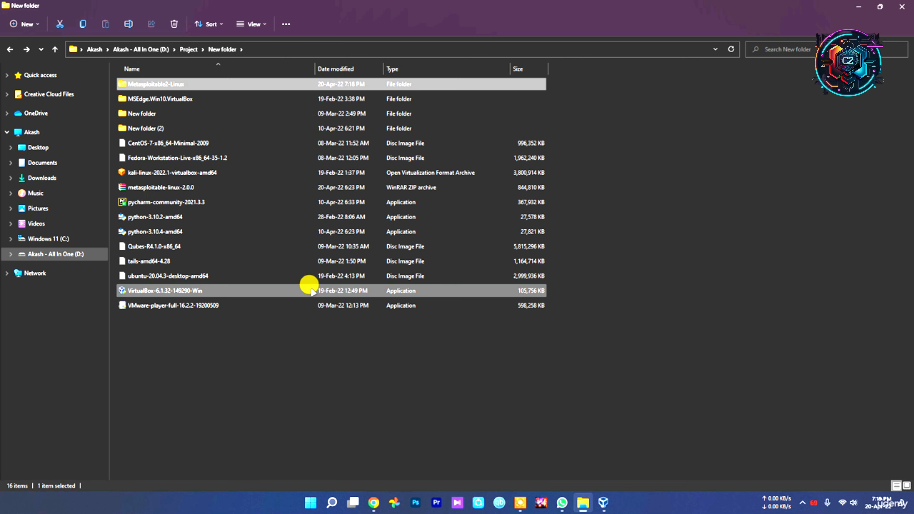
pyautogui.click(147, 85)
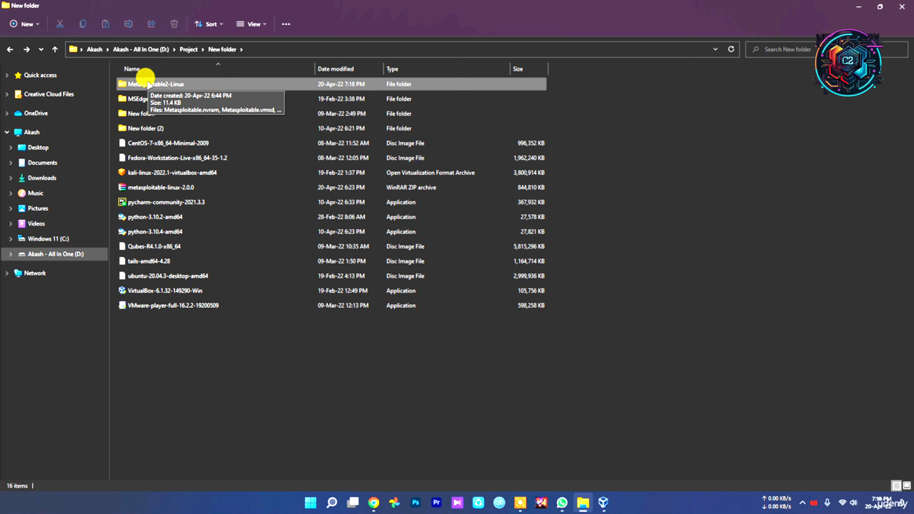
pyautogui.click(212, 186)
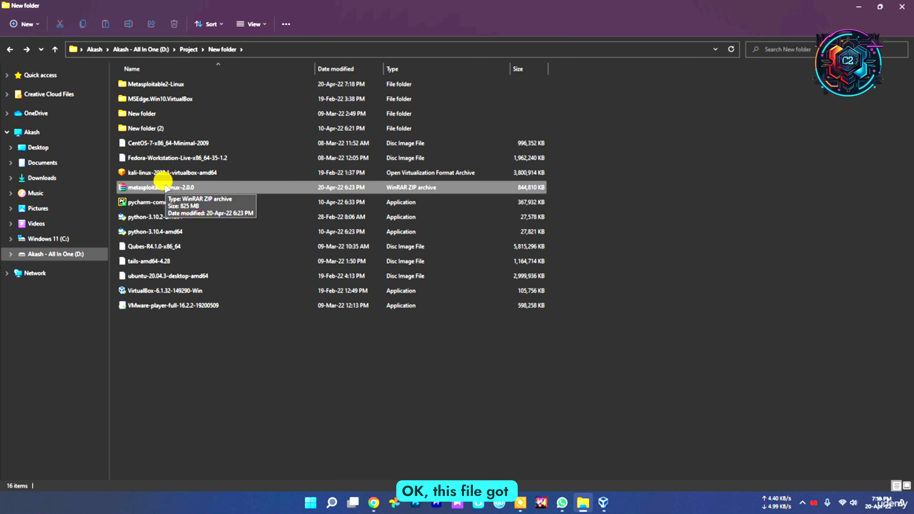
pyautogui.click(148, 85)
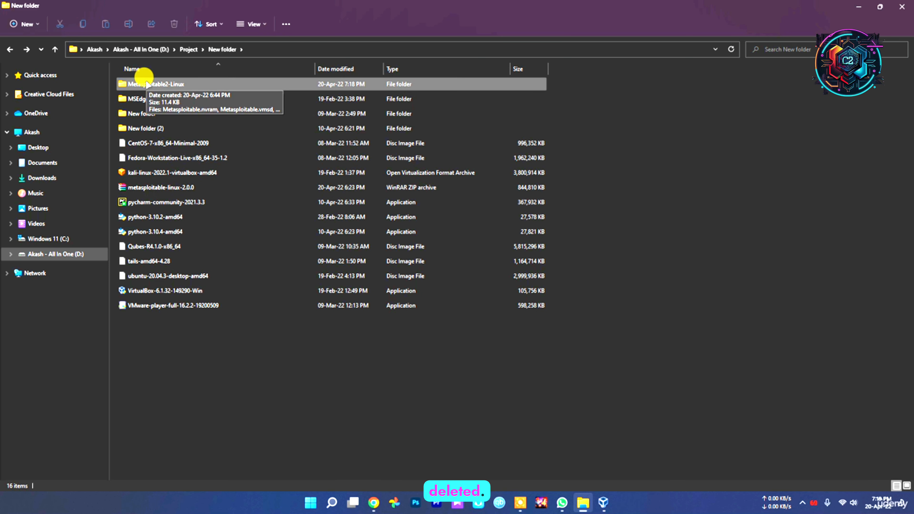
pyautogui.doubleClick(147, 84)
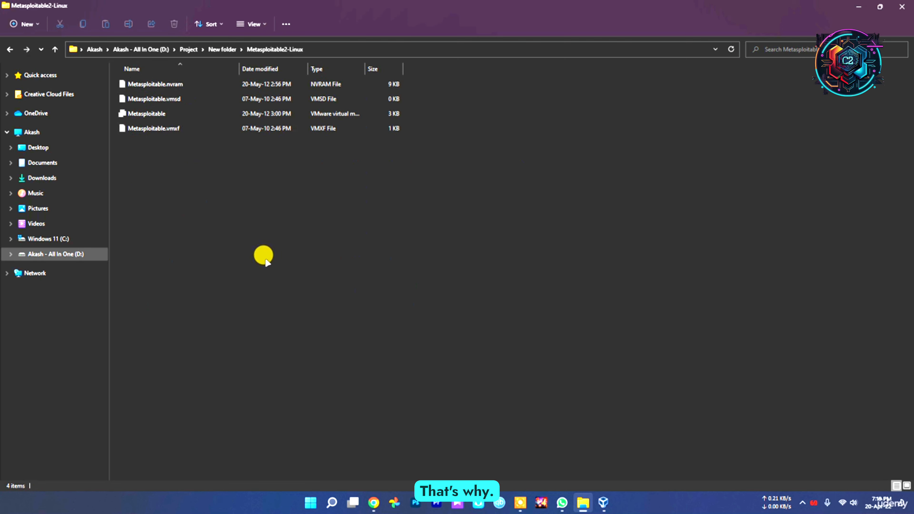
# Step: Delete the Metasploitable2-Linux folder from New folder
pyautogui.hotkey('alt', 'Left')
pyautogui.press('Delete')
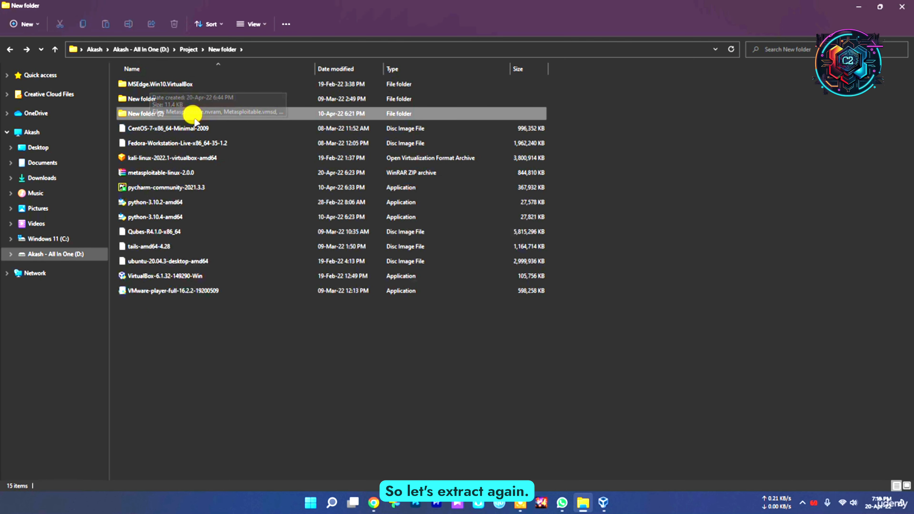
pyautogui.click(904, 505)
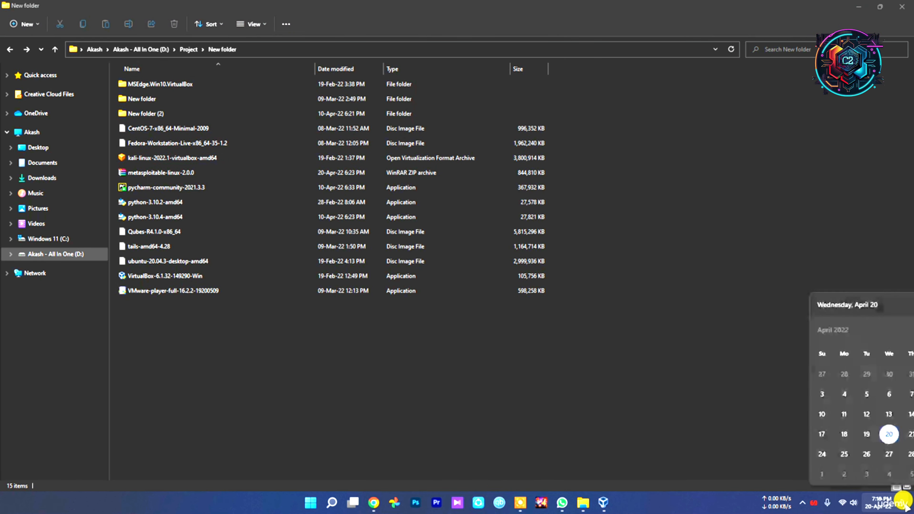
pyautogui.click(883, 502)
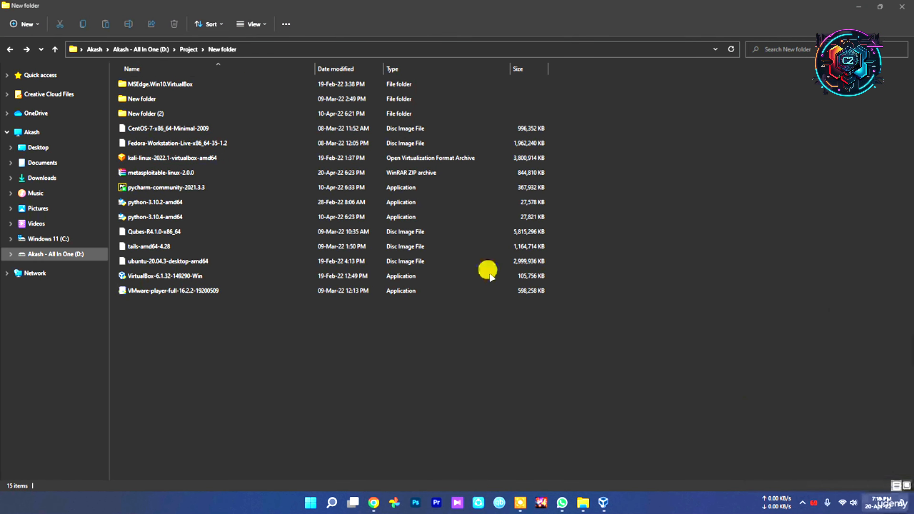
# Step: Extract the metasploitable-linux-2.0.0 ZIP archive with WinRAR into a folder of the same name
pyautogui.click(144, 173)
pyautogui.rightClick(146, 174)
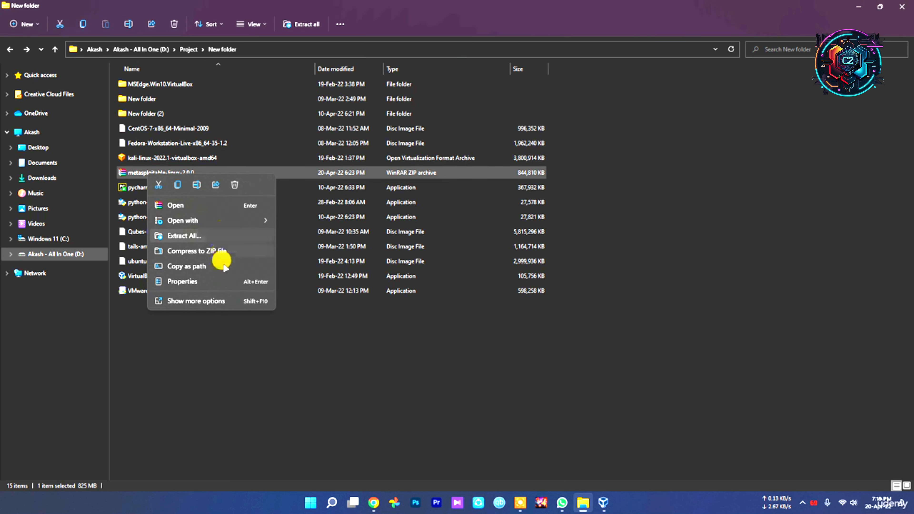
pyautogui.click(218, 301)
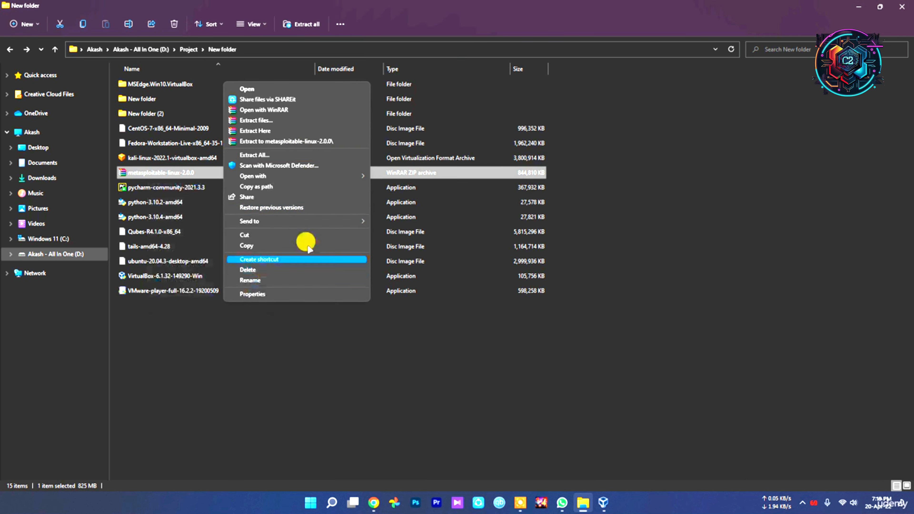
pyautogui.click(287, 141)
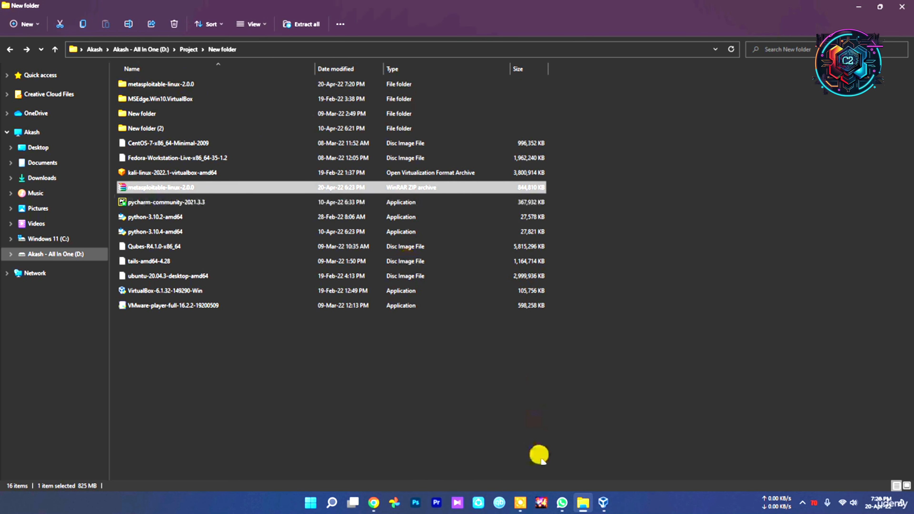
# Step: Switch to VirtualBox and create the machine with Metasploitable.vmdk from the extracted Metasploitable2-Linux folder as its hard disk
pyautogui.click(603, 502)
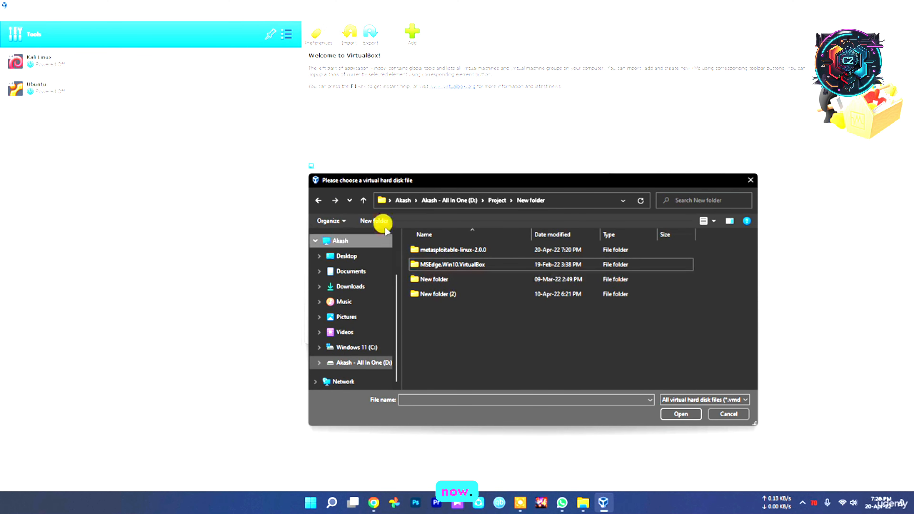
pyautogui.click(363, 200)
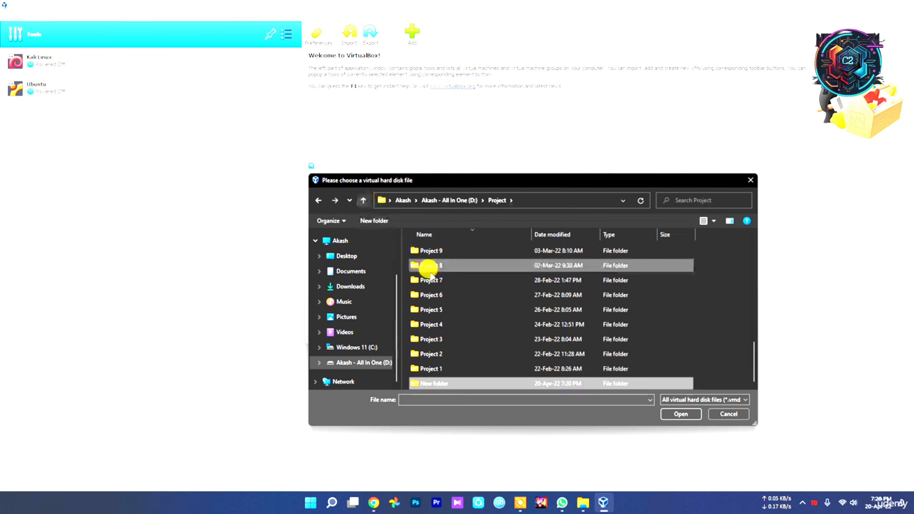
pyautogui.doubleClick(449, 383)
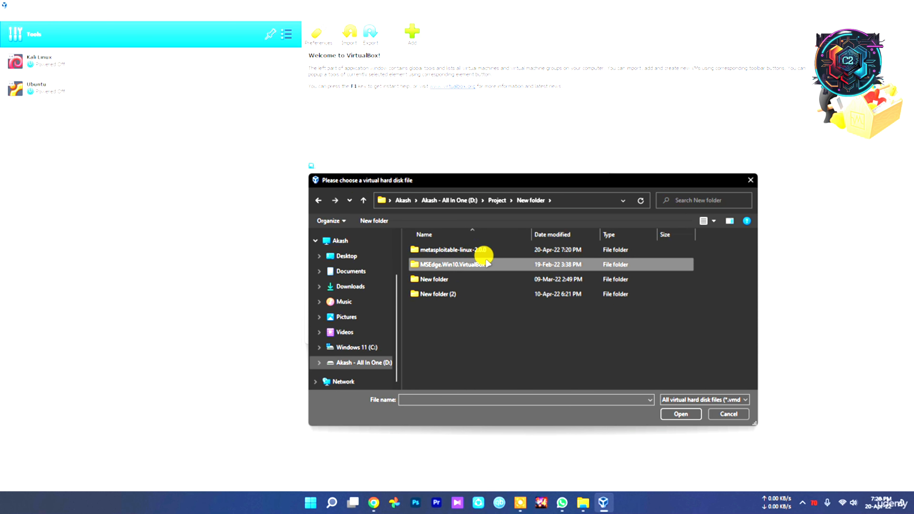
pyautogui.doubleClick(464, 249)
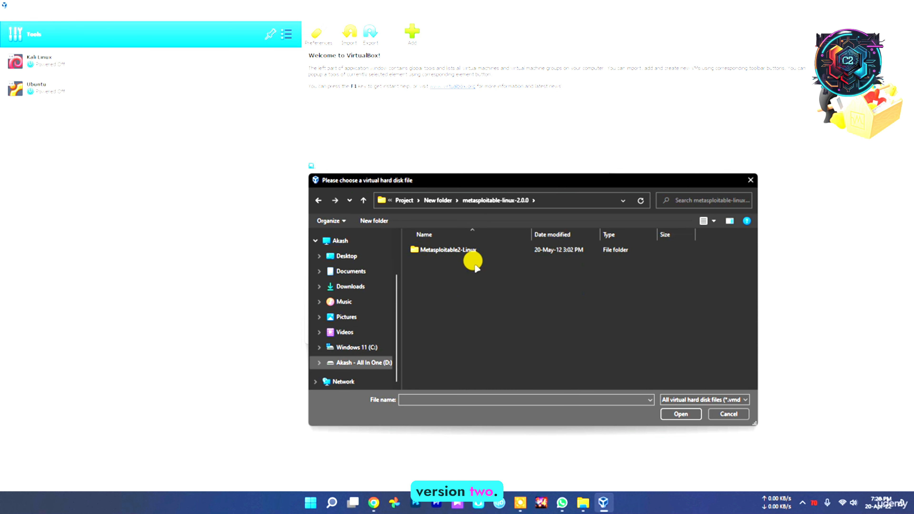
pyautogui.doubleClick(466, 251)
pyautogui.doubleClick(441, 248)
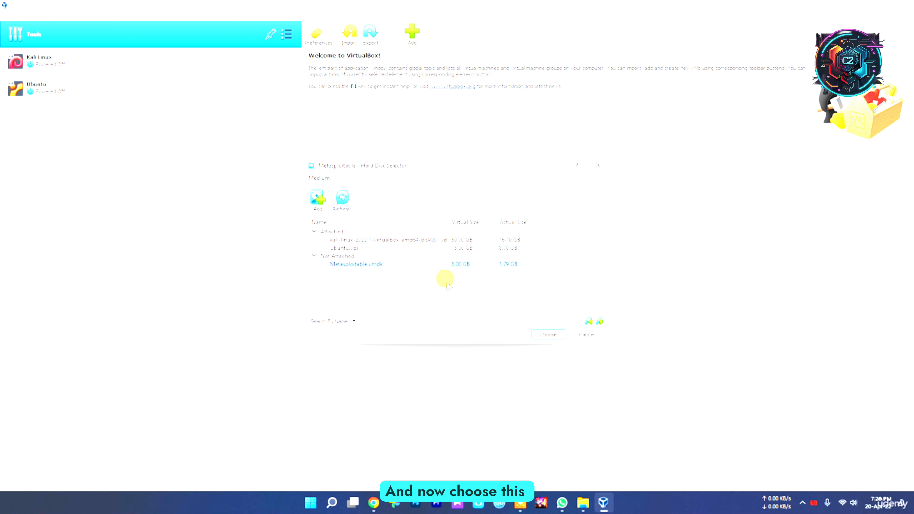
pyautogui.click(547, 334)
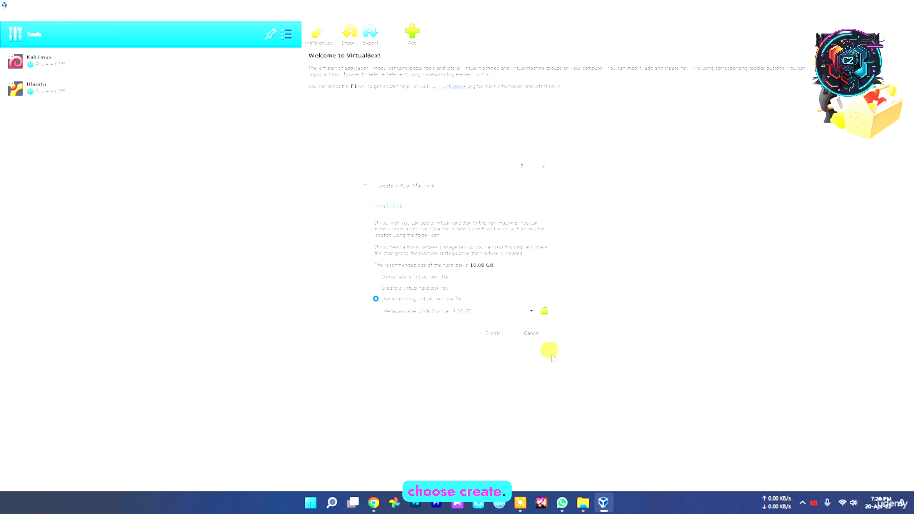
pyautogui.click(495, 332)
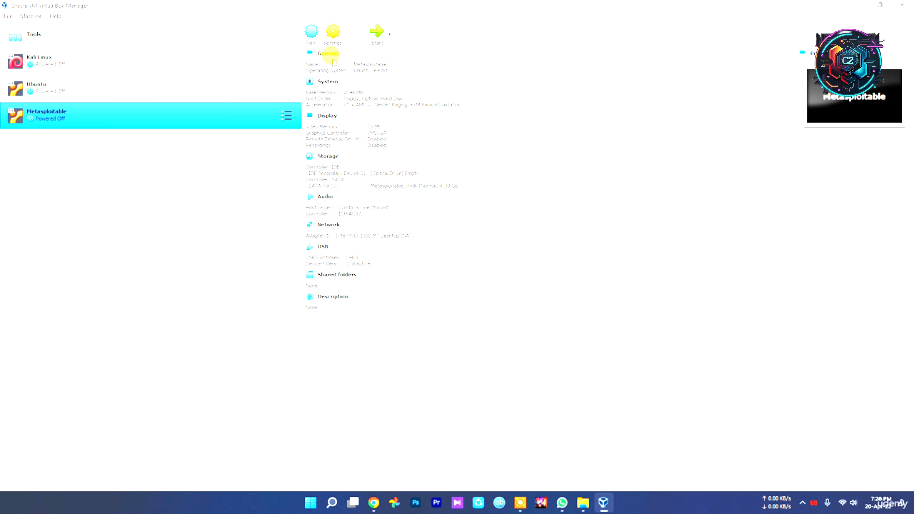
# Step: Set the Metasploitable machine's processor count to 2 in its system settings
pyautogui.click(332, 32)
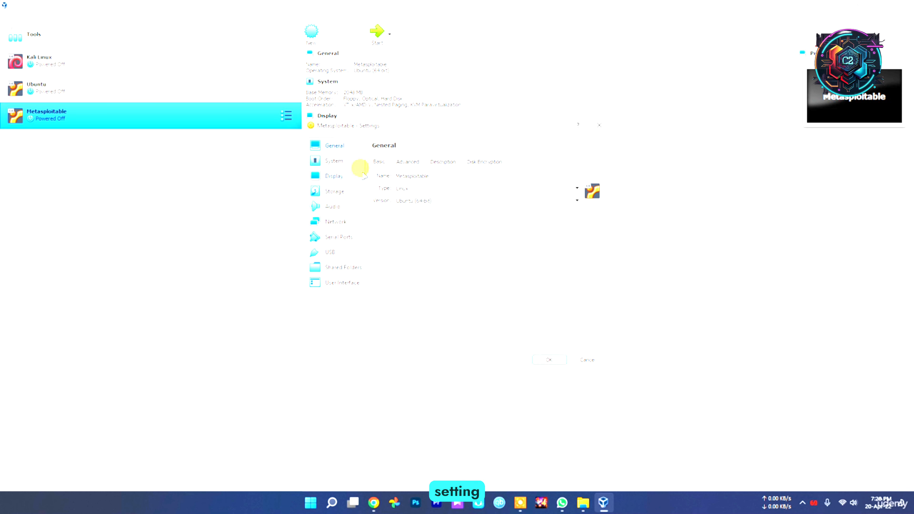
pyautogui.click(334, 161)
pyautogui.click(424, 161)
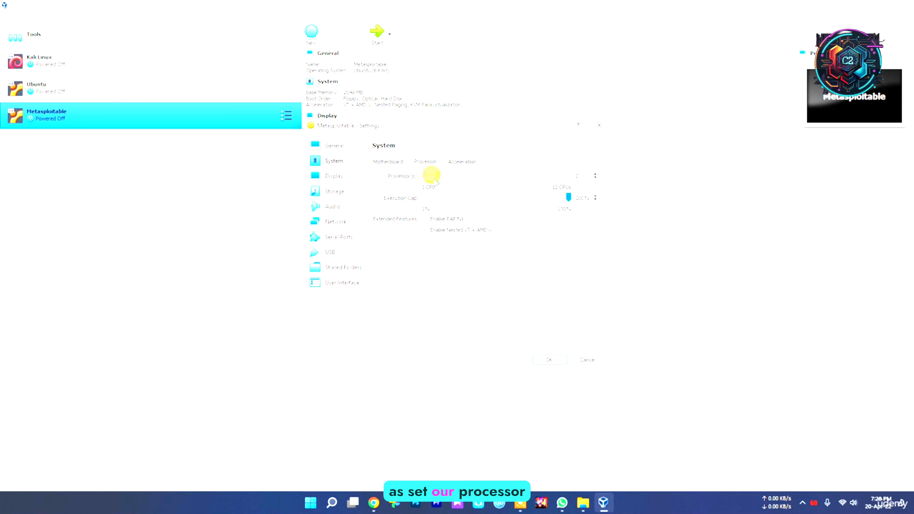
pyautogui.moveTo(430, 176); pyautogui.dragTo(484, 178)
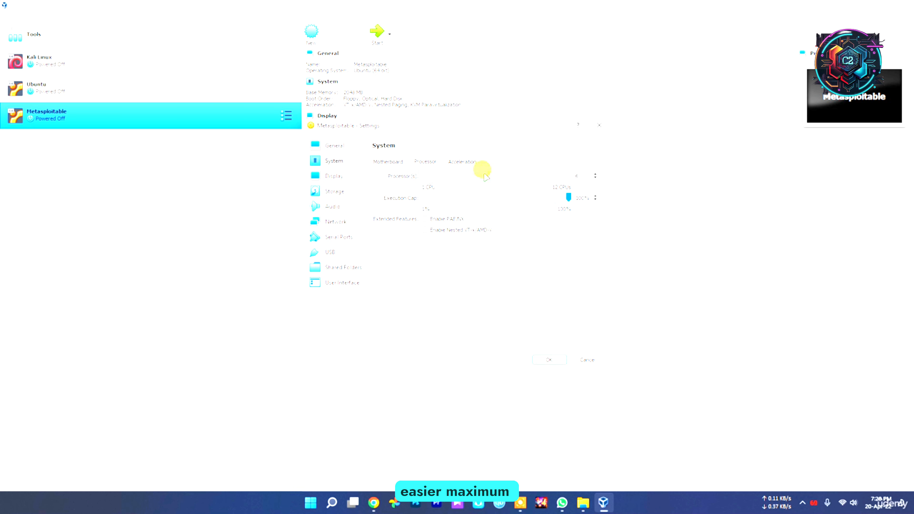
pyautogui.moveTo(484, 176); pyautogui.dragTo(438, 176)
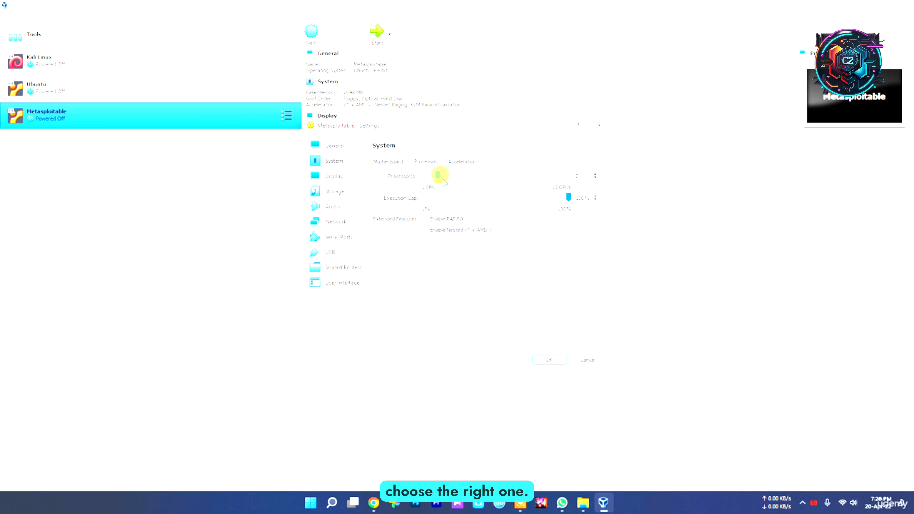
# Step: Attach the Metasploitable machine's first network adapter to Bridged Adapter and save the machine's settings
pyautogui.click(338, 175)
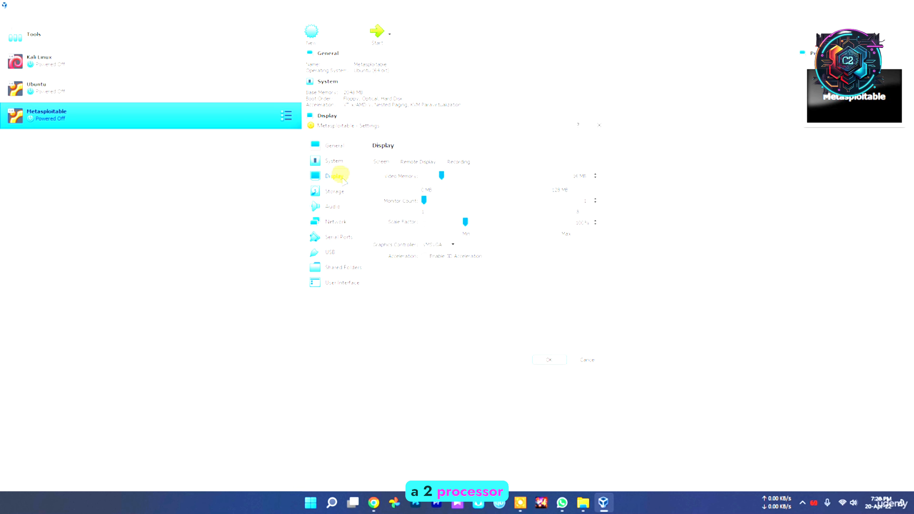
pyautogui.click(334, 191)
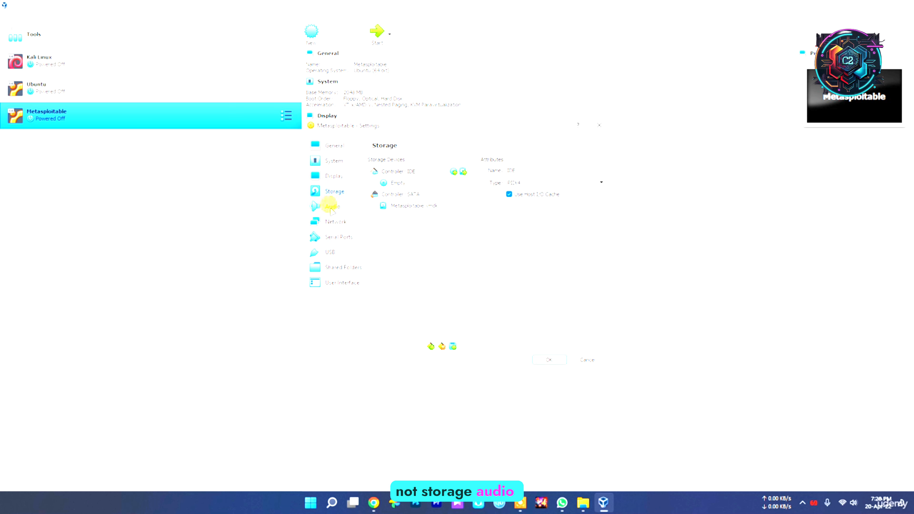
pyautogui.click(329, 206)
pyautogui.click(332, 221)
pyautogui.click(435, 187)
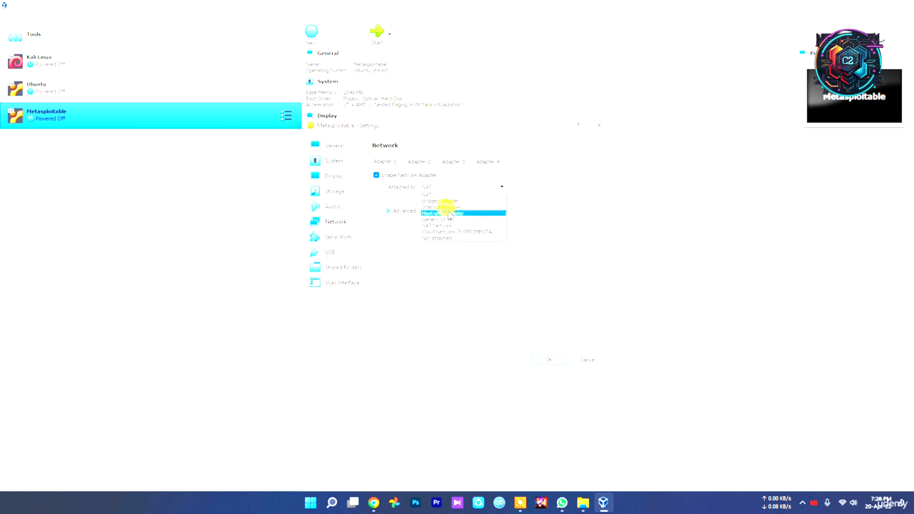
pyautogui.click(450, 201)
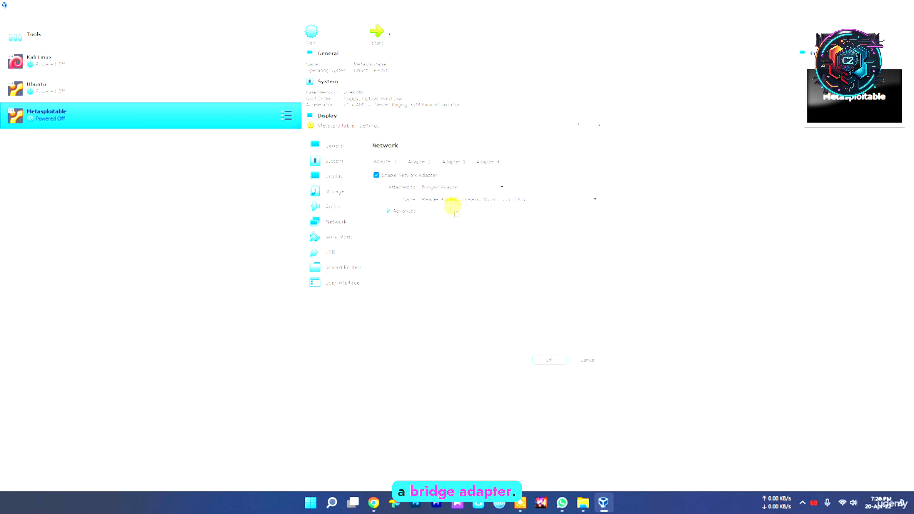
pyautogui.click(549, 358)
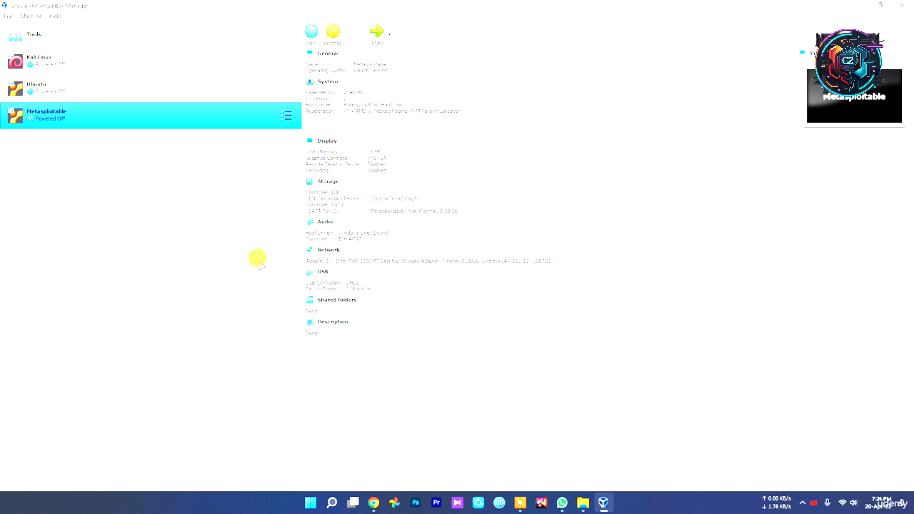
# Step: Start the Metasploitable machine, dismiss its keyboard-capture and mouse-integration notices, and enlarge its window slightly
pyautogui.click(376, 32)
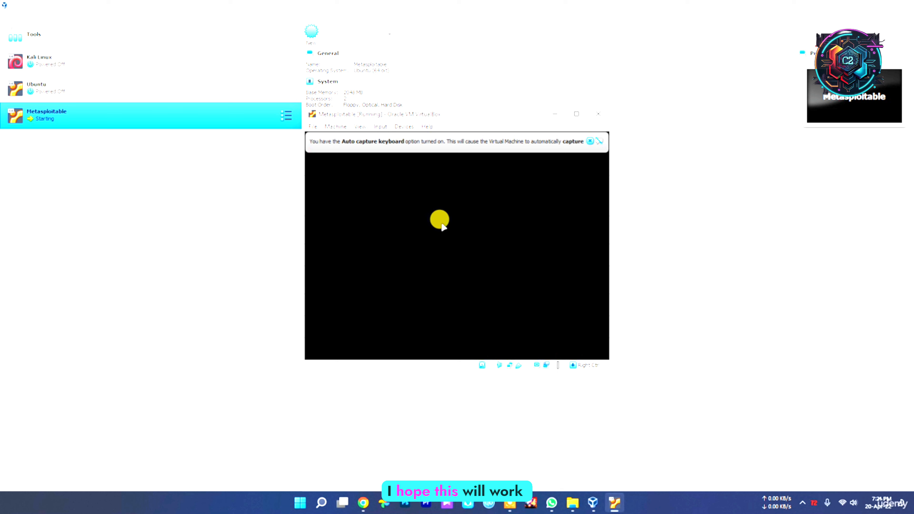
pyautogui.click(589, 140)
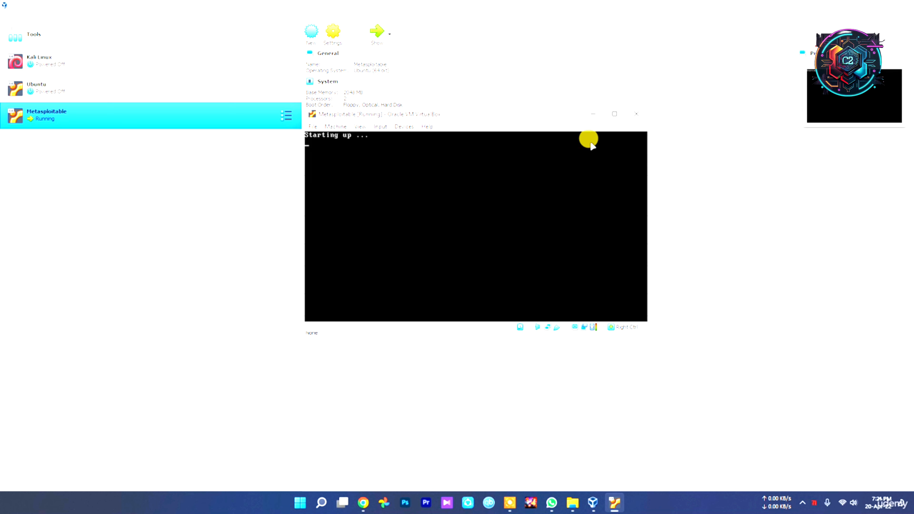
pyautogui.moveTo(646, 333); pyautogui.dragTo(695, 349)
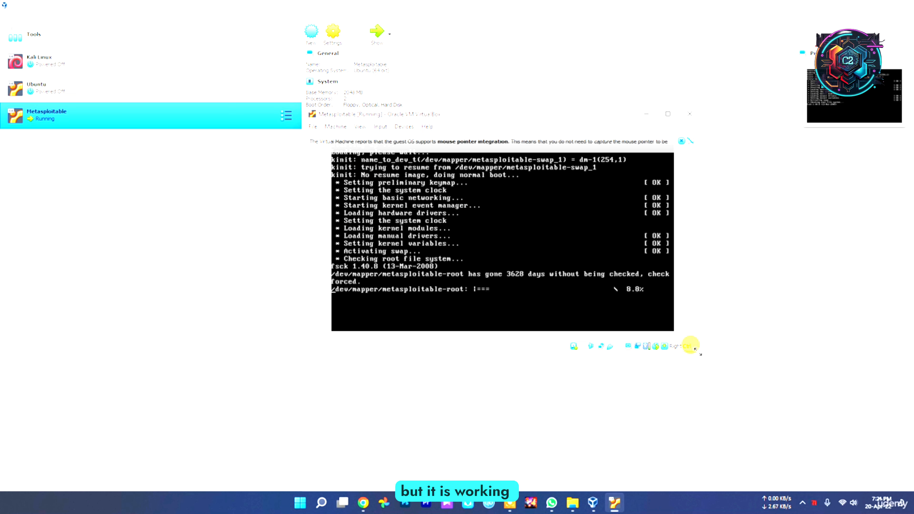
pyautogui.click(681, 141)
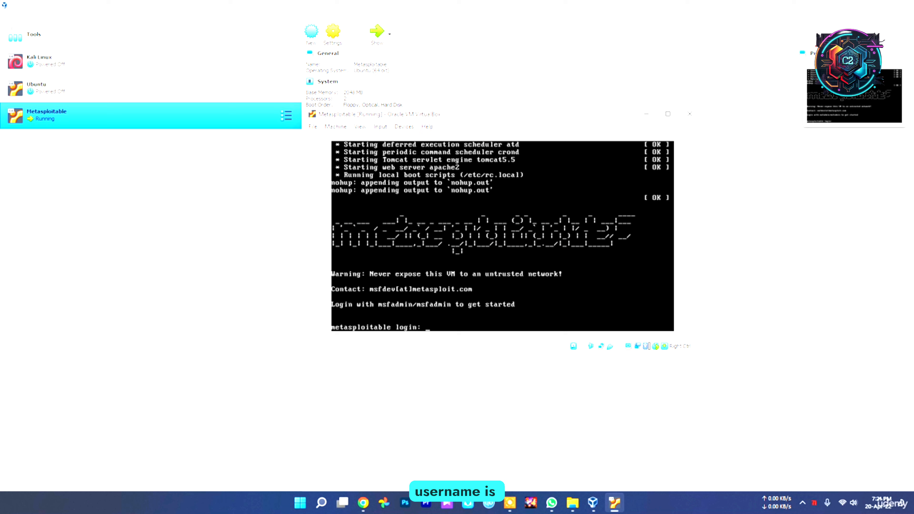
# Step: Log in to the Metasploitable console with the account username and password given in its login banner
pyautogui.write('msfadmin')
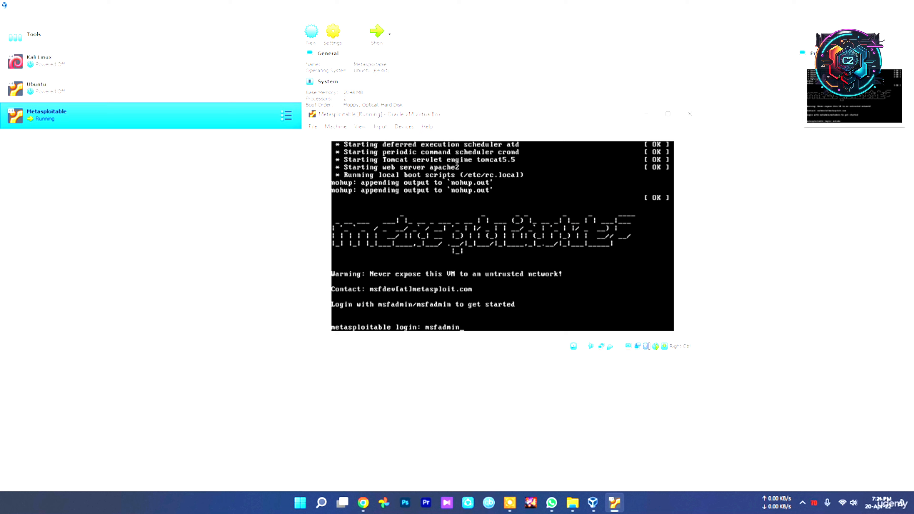
pyautogui.press('Return')
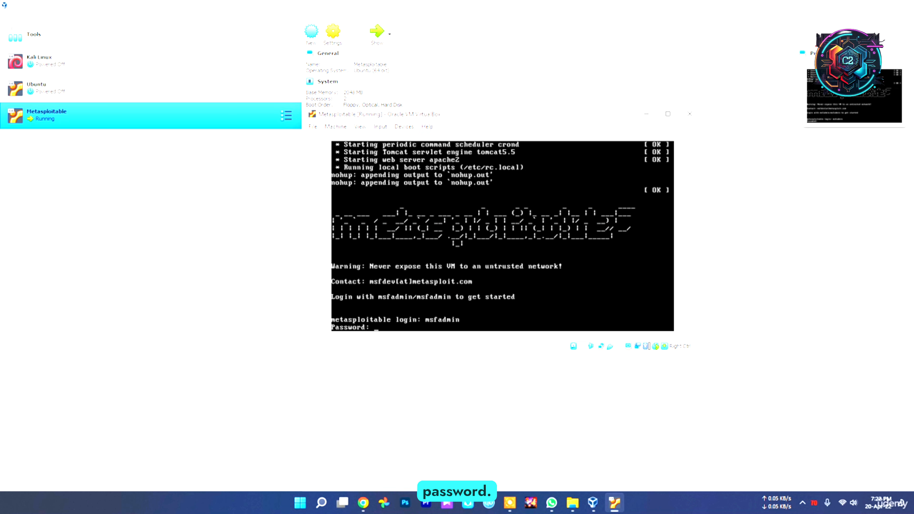
pyautogui.press('Return')
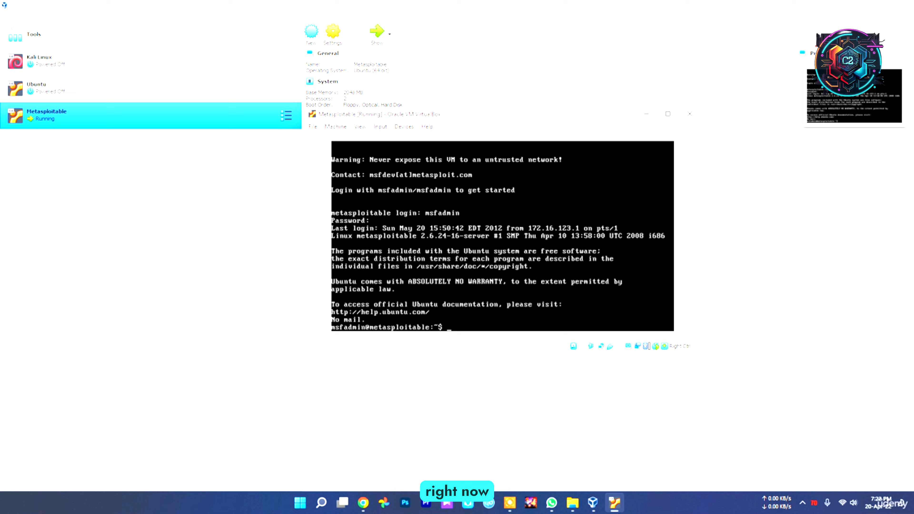
# Step: Run ifconfig in the Metasploitable console to check the machine's network addresses
pyautogui.write('i')
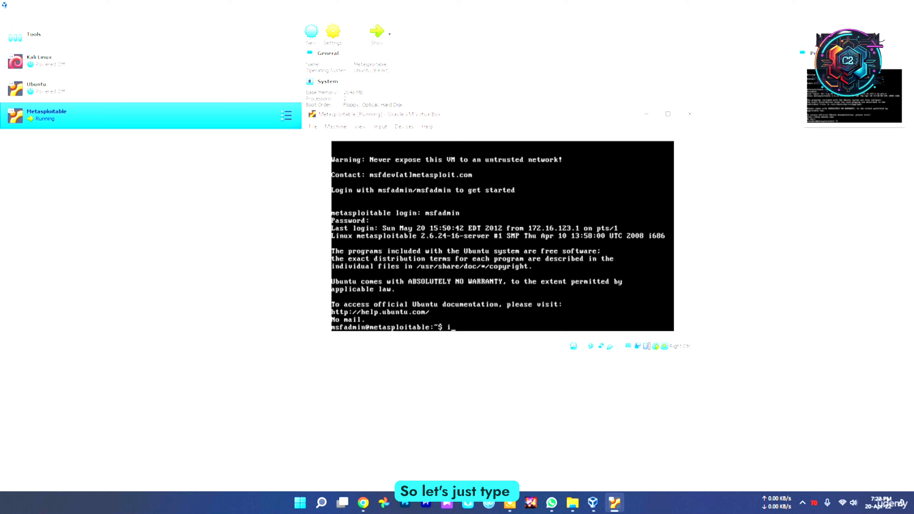
pyautogui.write('fcon')
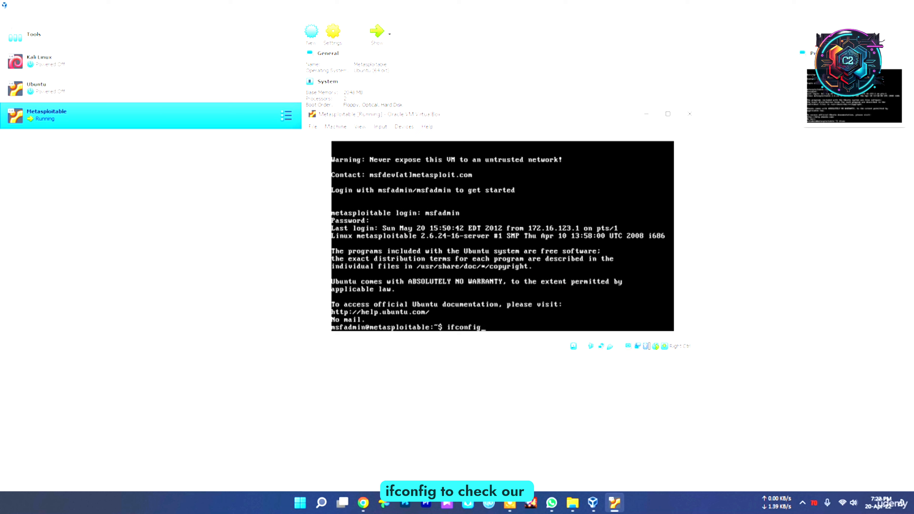
pyautogui.write('fig')
pyautogui.press('Return')
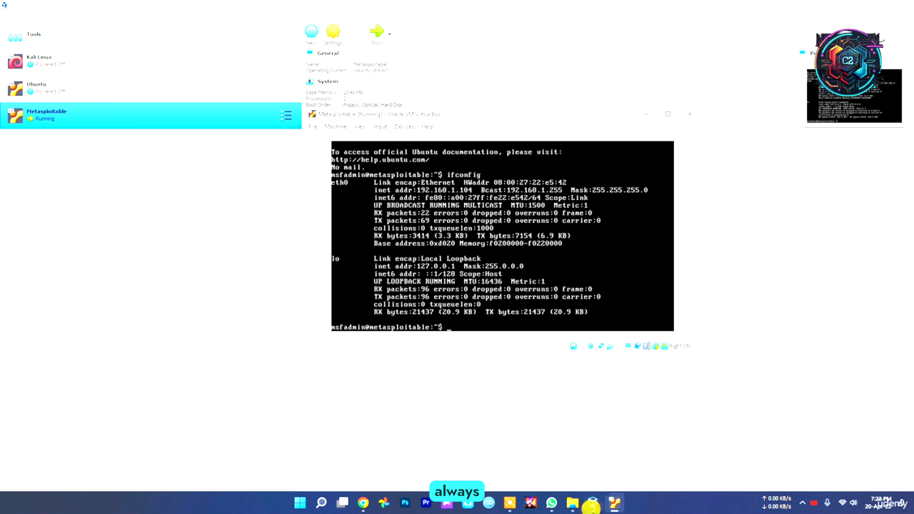
# Step: Switch to File Explorer and inspect the virtual disk file in metasploitable-linux-2.0.0's Metasploitable2-Linux folder
pyautogui.click(572, 503)
pyautogui.click(183, 84)
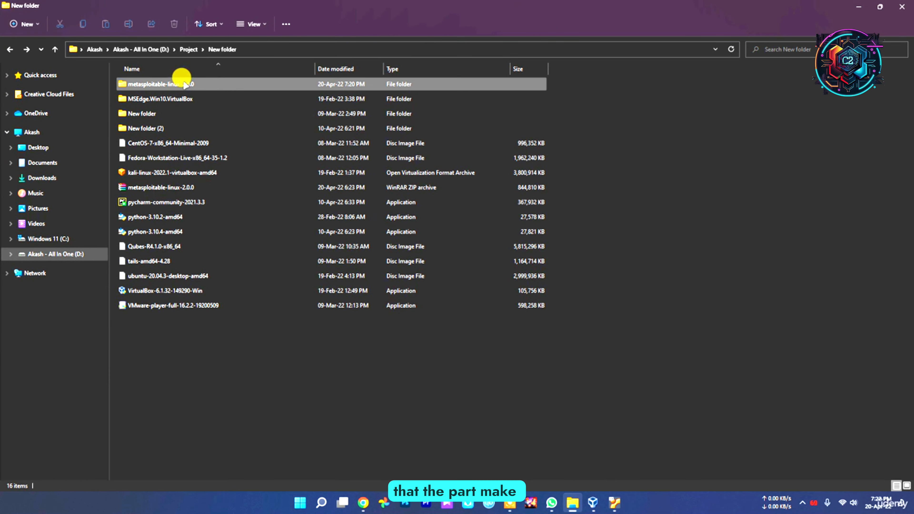
pyautogui.doubleClick(184, 84)
pyautogui.doubleClick(166, 85)
pyautogui.click(136, 129)
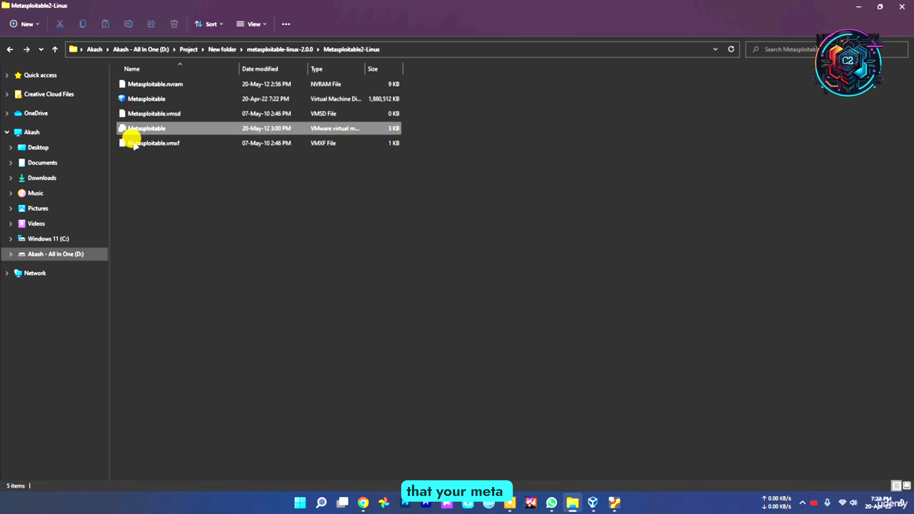
pyautogui.click(142, 102)
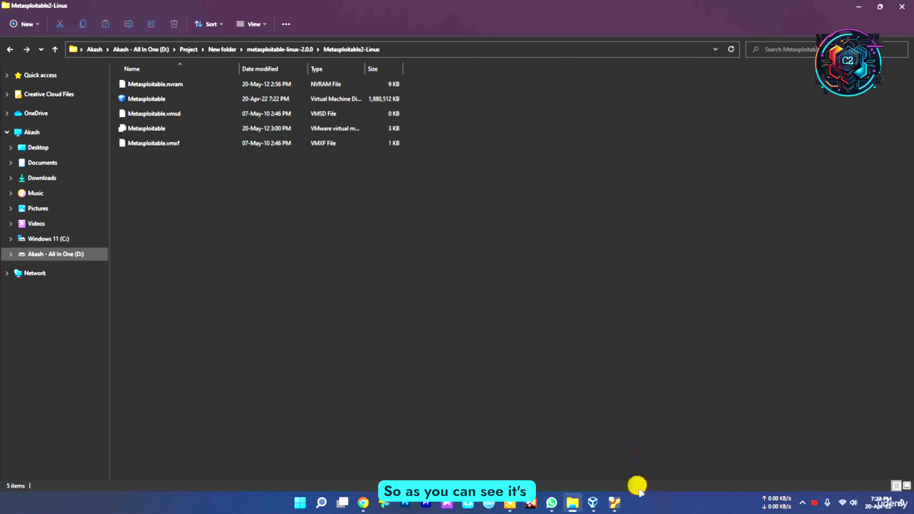
# Step: Switch back to VirtualBox and view the running Metasploitable machine's console in front of the manager
pyautogui.click(612, 504)
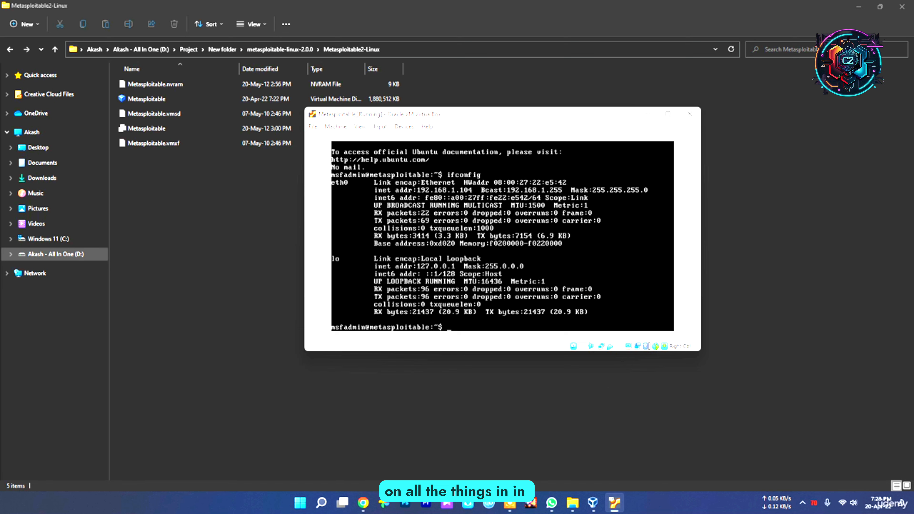
pyautogui.click(593, 503)
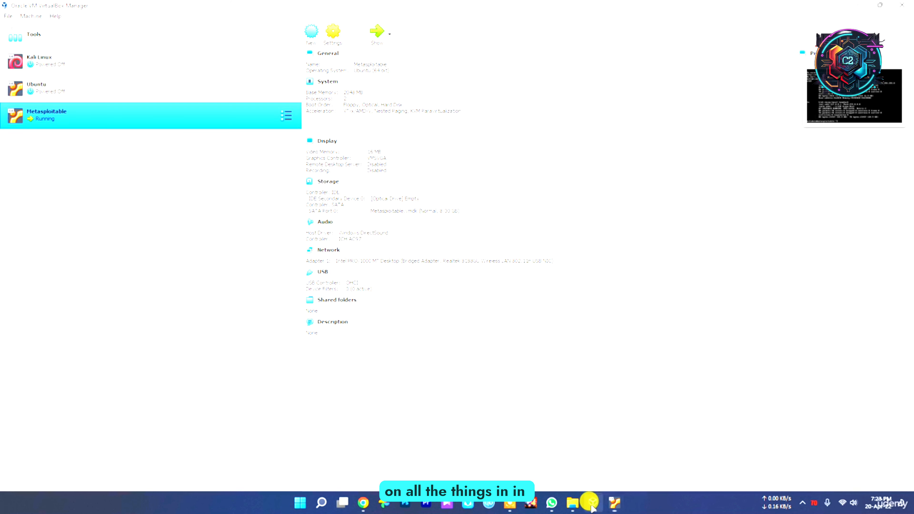
pyautogui.click(614, 503)
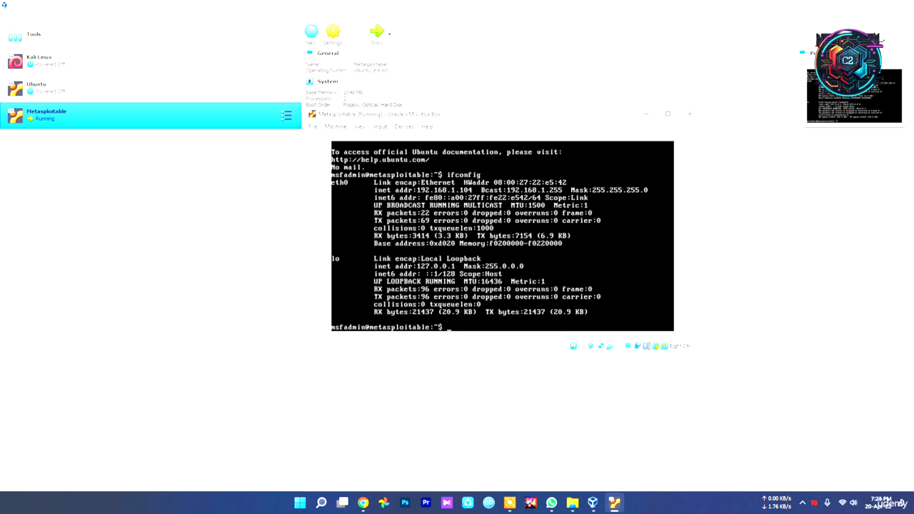
pyautogui.click(801, 503)
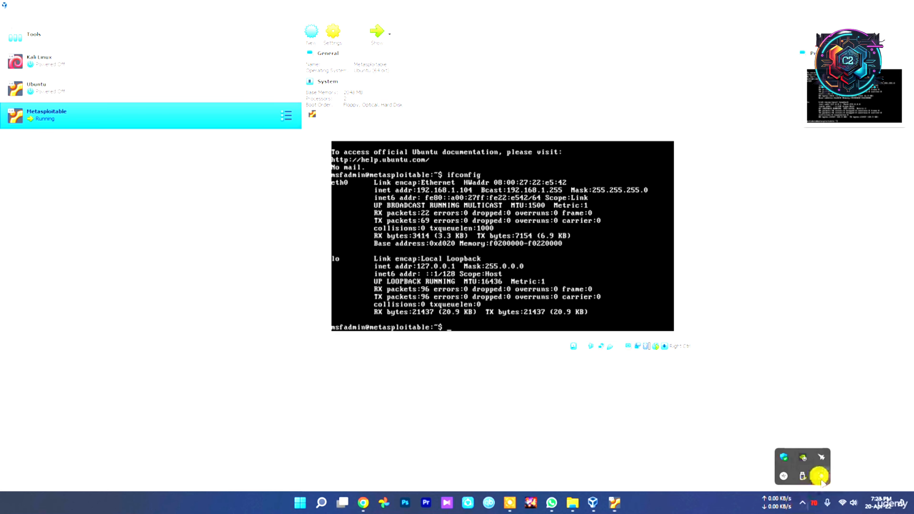
pyautogui.click(821, 477)
pyautogui.click(635, 488)
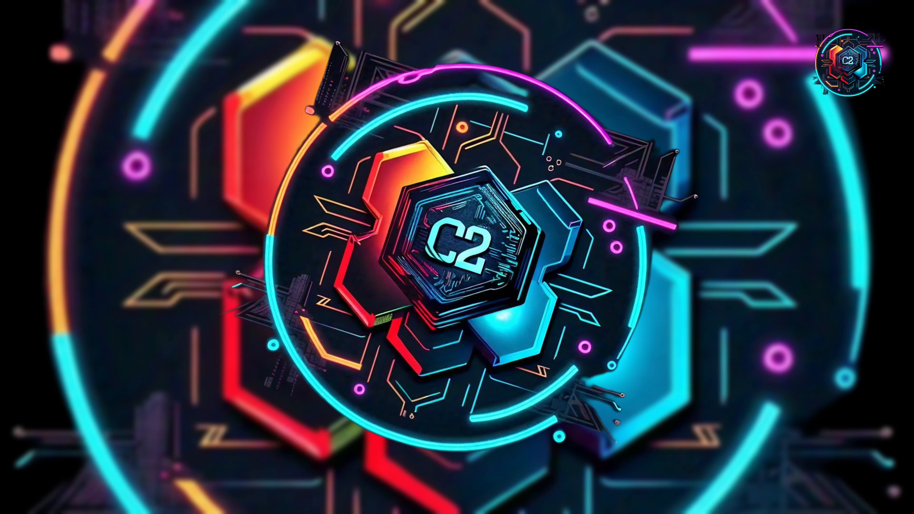